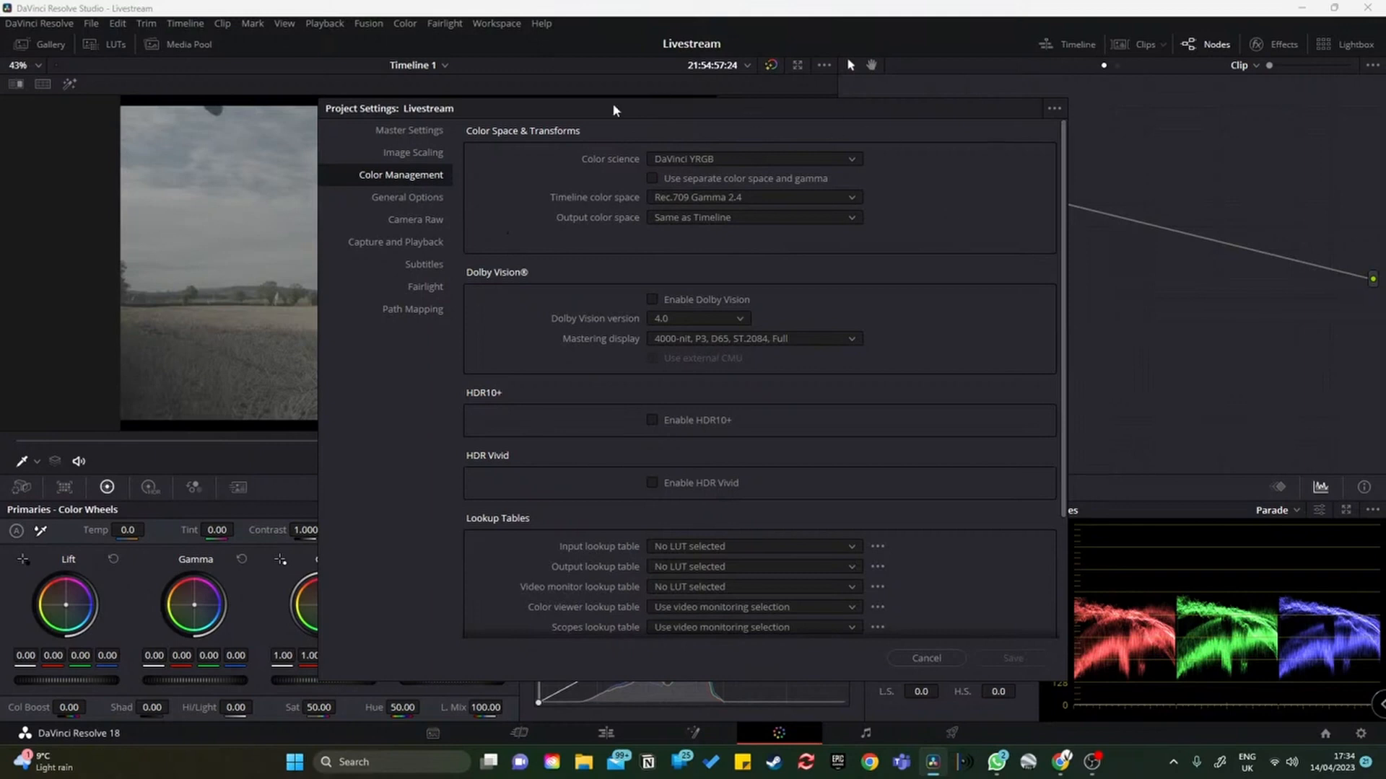
# Step: Set the project's color science to DaVinci YRGB Color Managed
pyautogui.moveTo(850, 110); pyautogui.dragTo(951, 71)
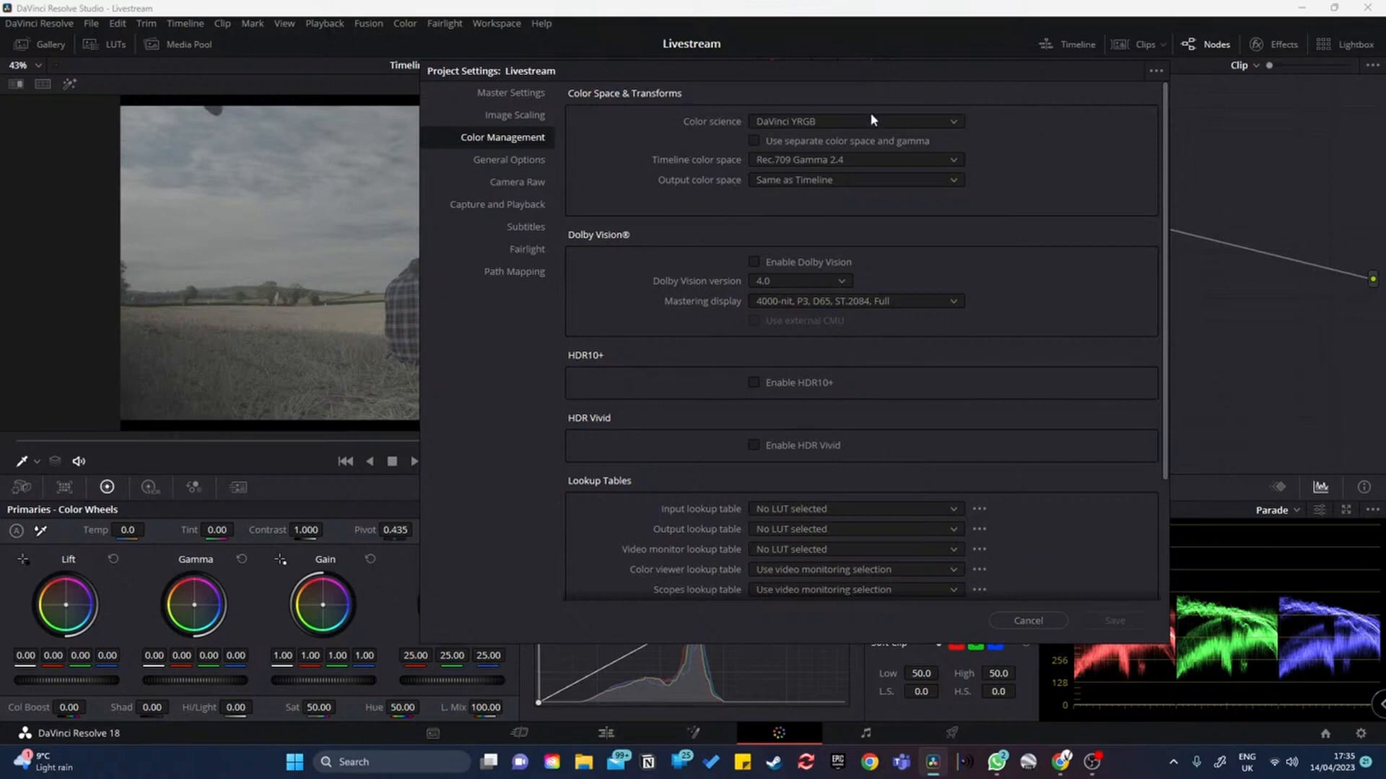
pyautogui.moveTo(859, 70); pyautogui.dragTo(489, 68)
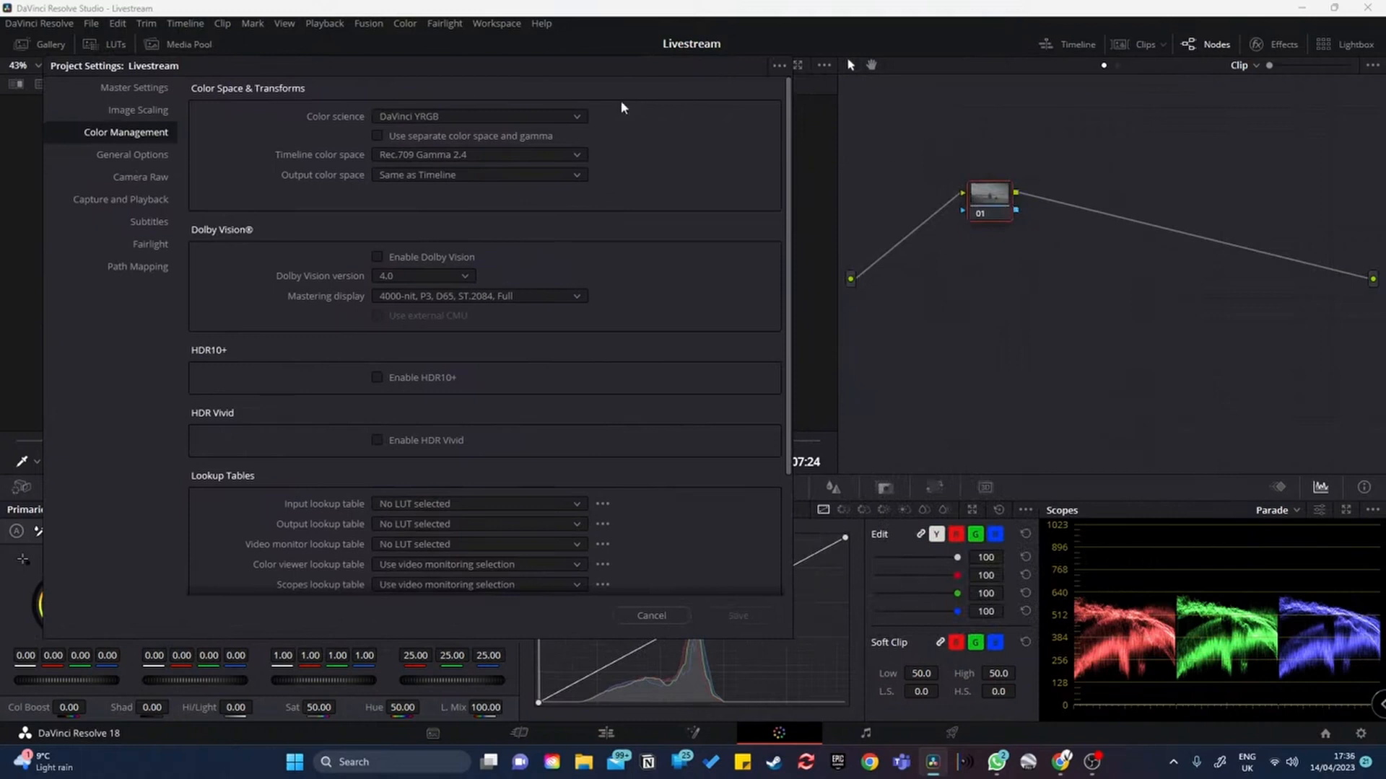
pyautogui.moveTo(597, 66); pyautogui.dragTo(975, 122)
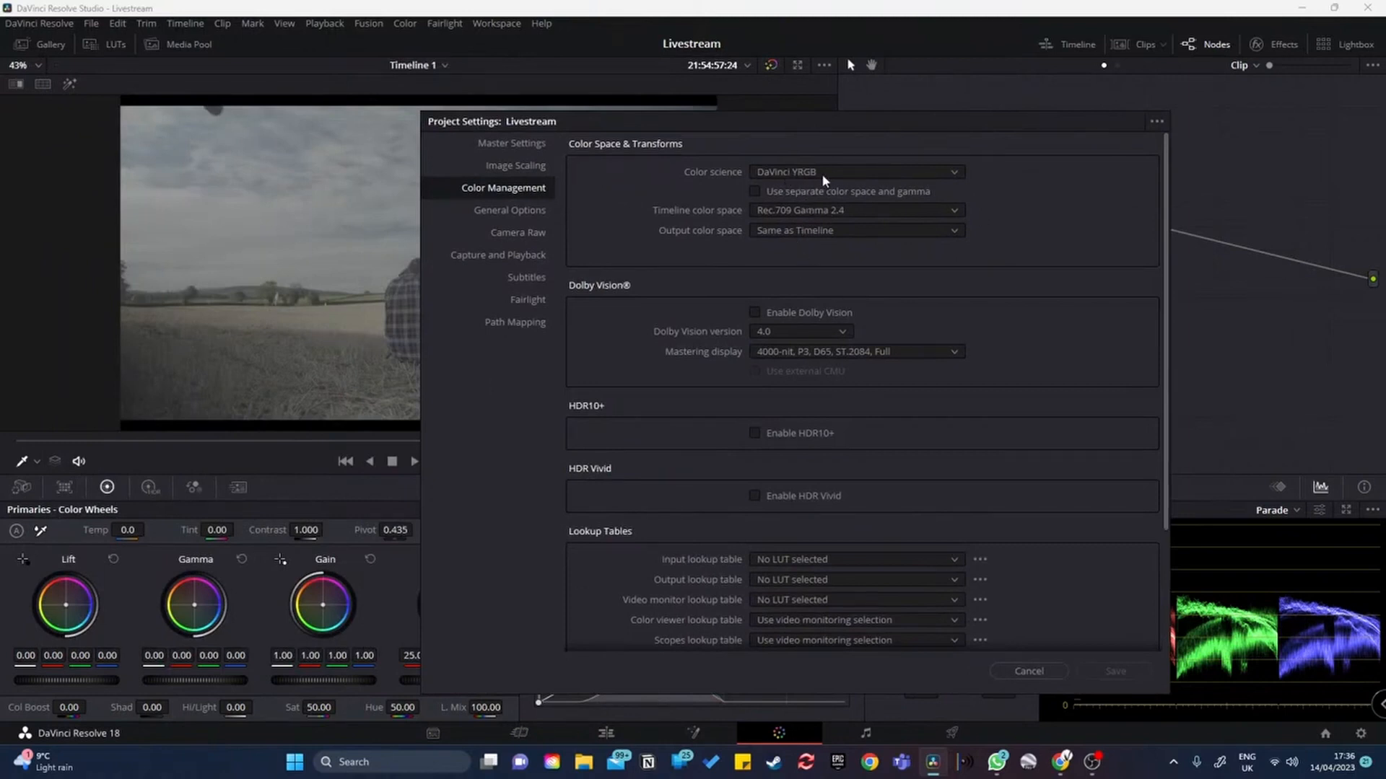
pyautogui.click(871, 172)
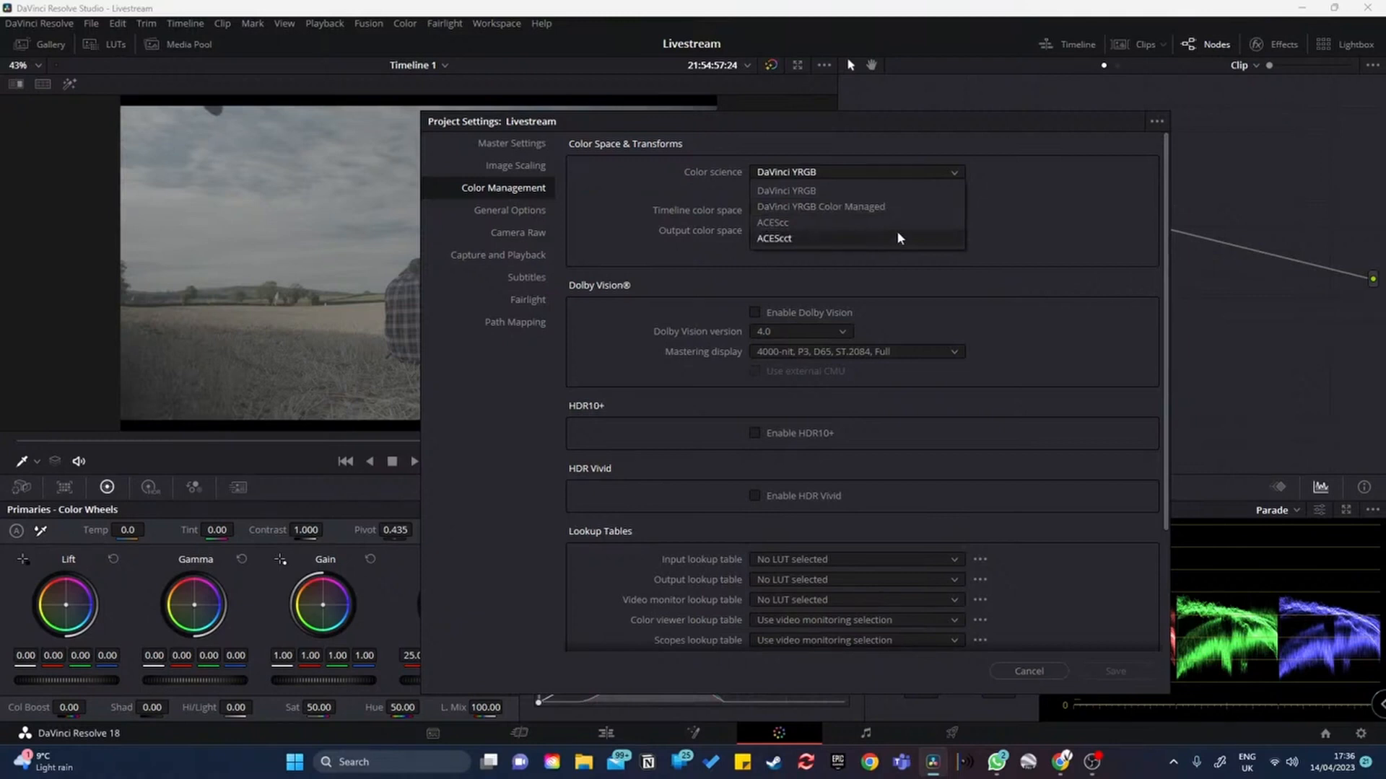
pyautogui.click(869, 206)
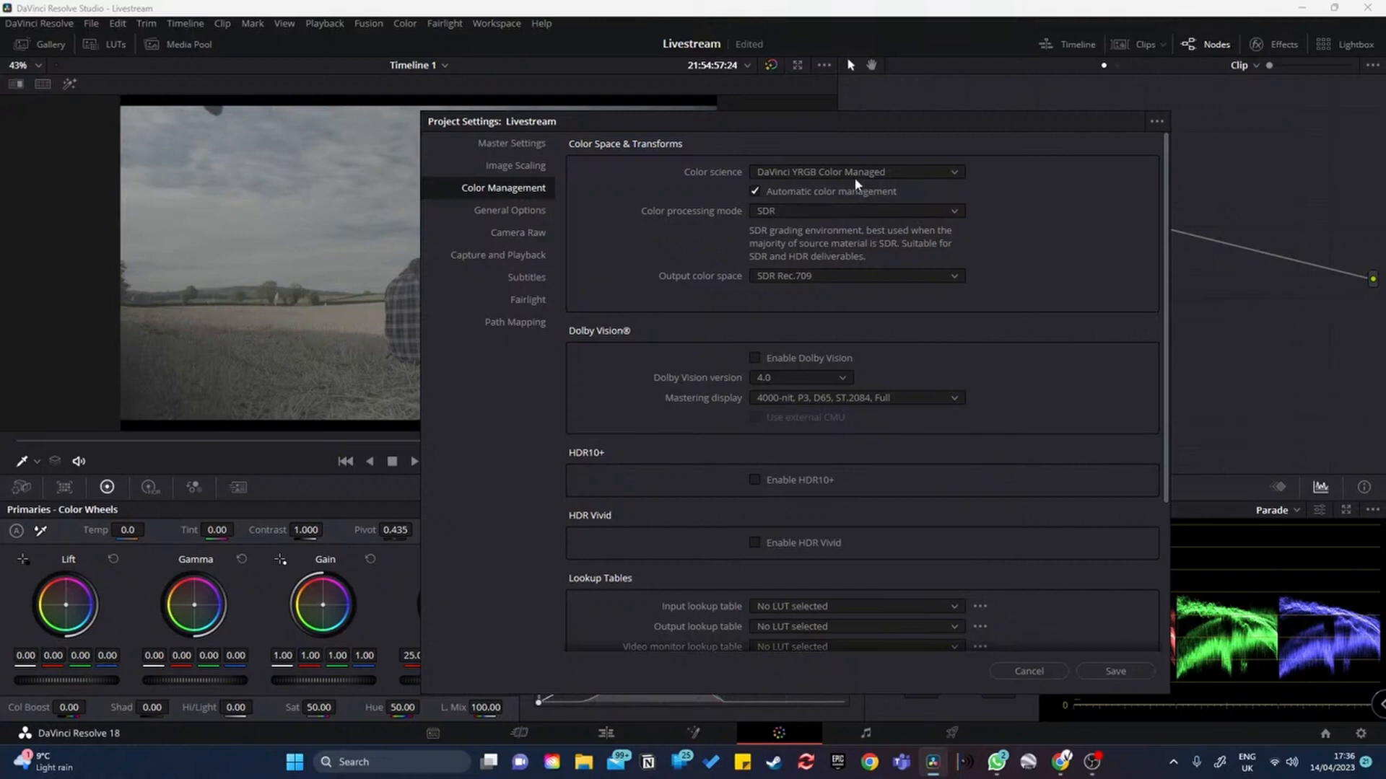
# Step: Turn off automatic color management and set the color processing mode to Custom
pyautogui.click(769, 190)
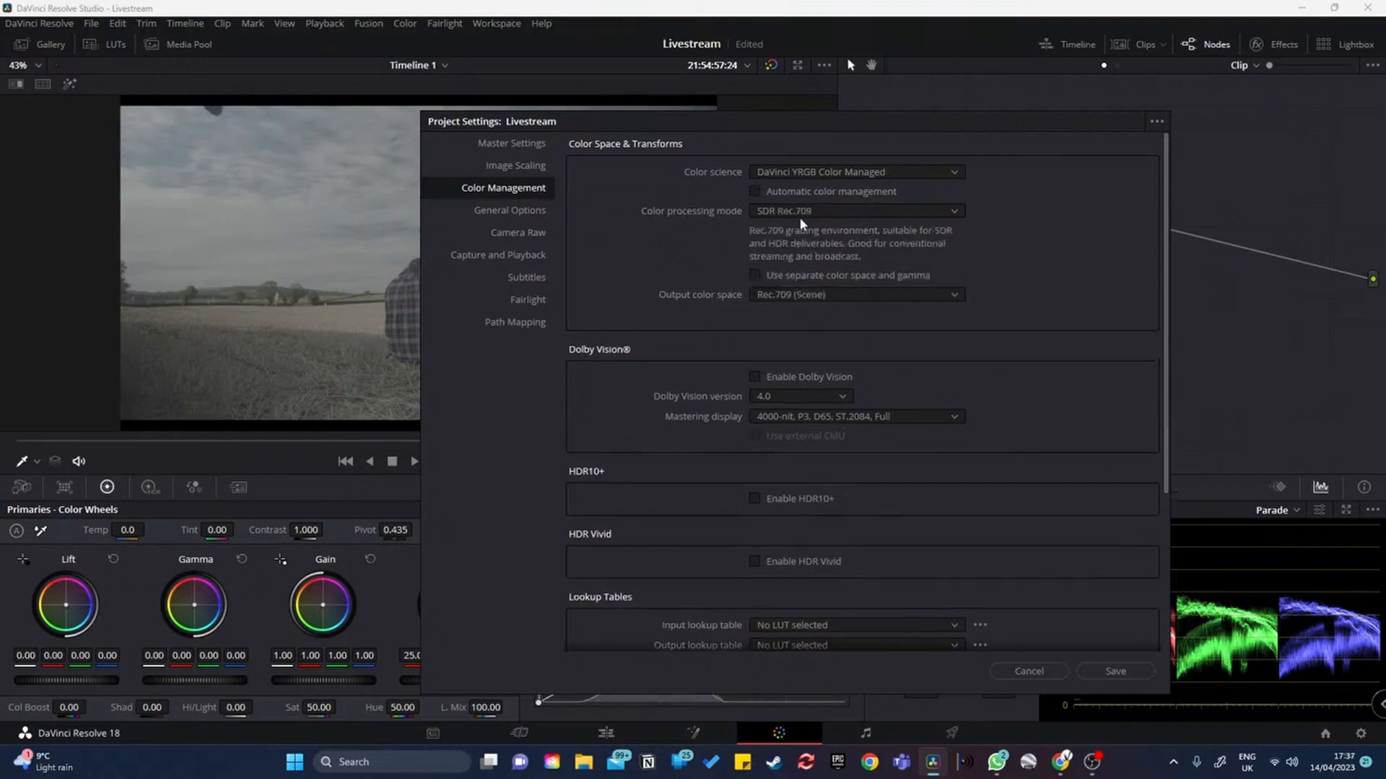
pyautogui.click(802, 211)
pyautogui.click(806, 371)
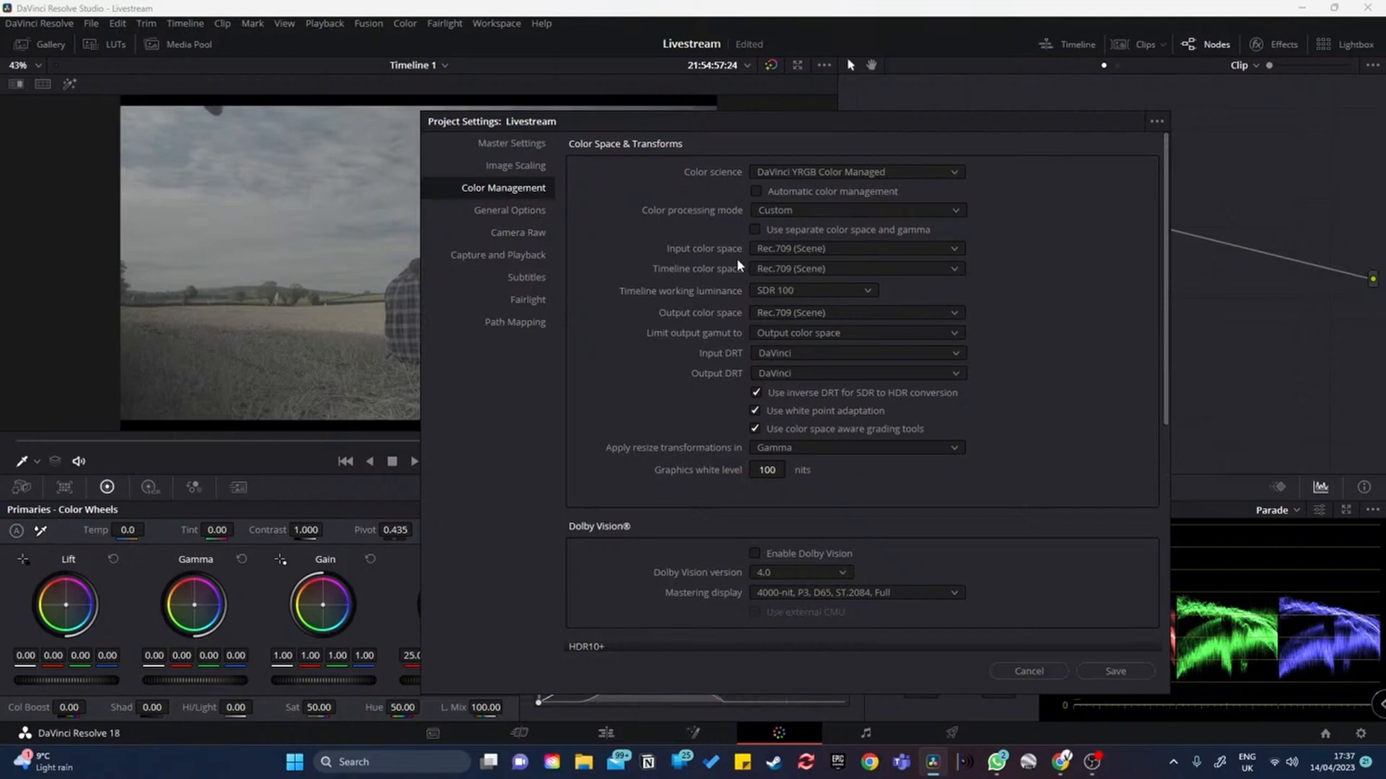
# Step: Set the input color space to Blackmagic Design Pocket 4K Film Gen 4
pyautogui.moveTo(745, 119); pyautogui.dragTo(1006, 74)
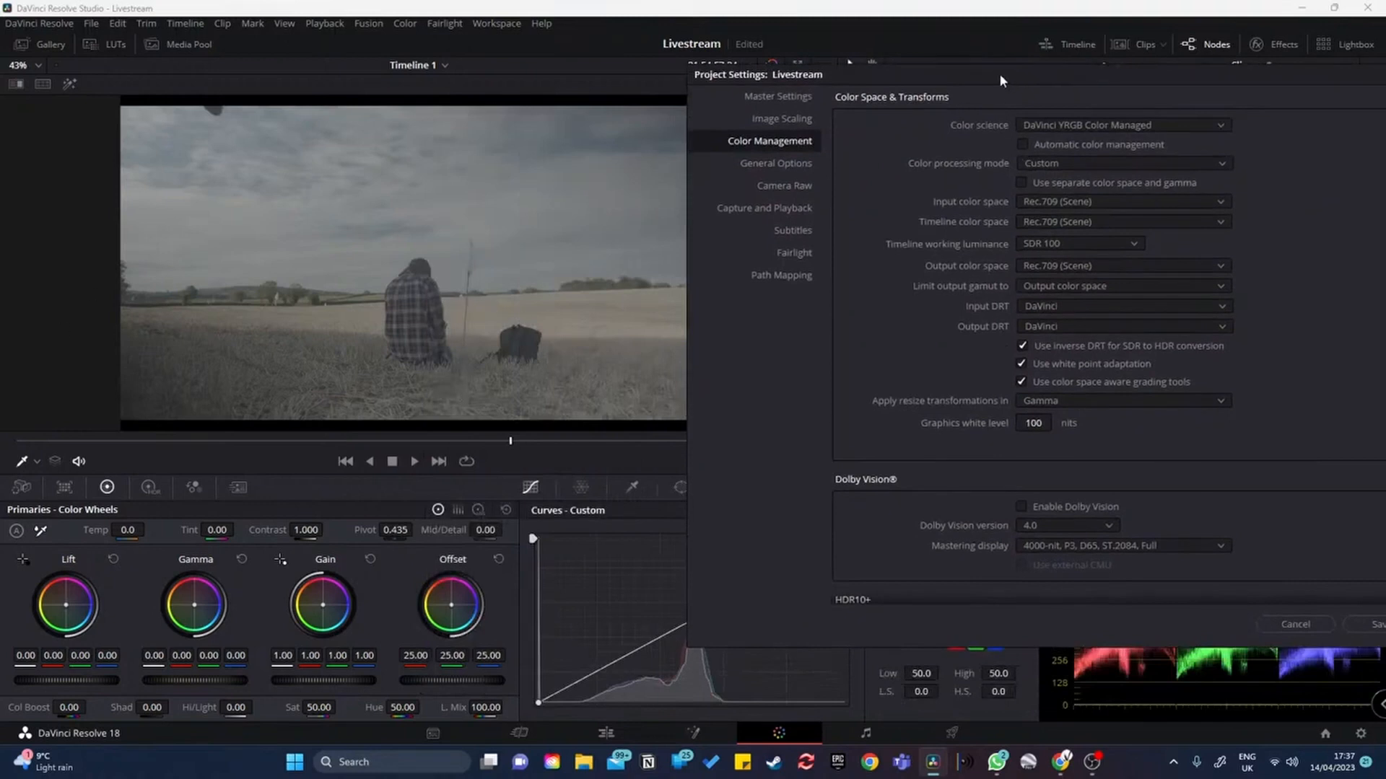
pyautogui.moveTo(999, 72); pyautogui.dragTo(774, 51)
pyautogui.click(813, 178)
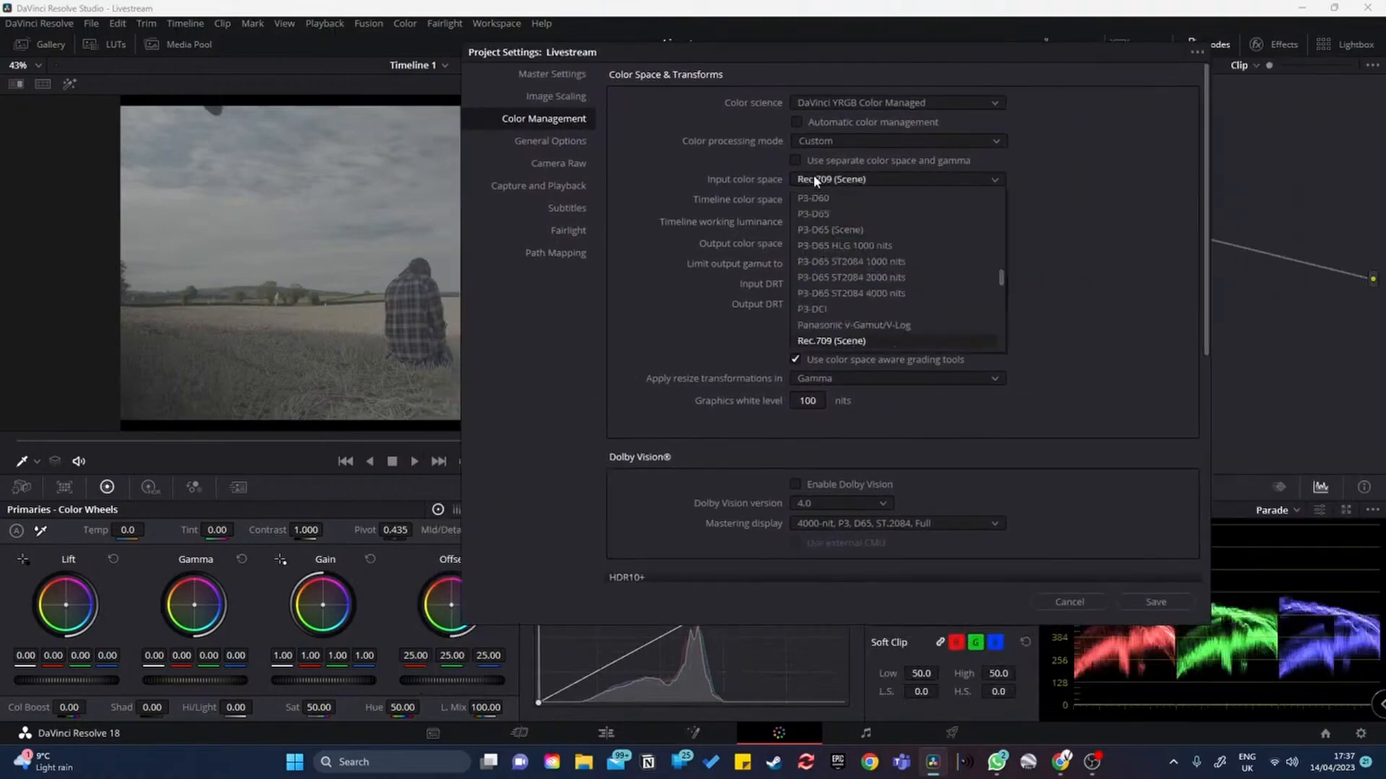
pyautogui.scroll(10, 899, 303)
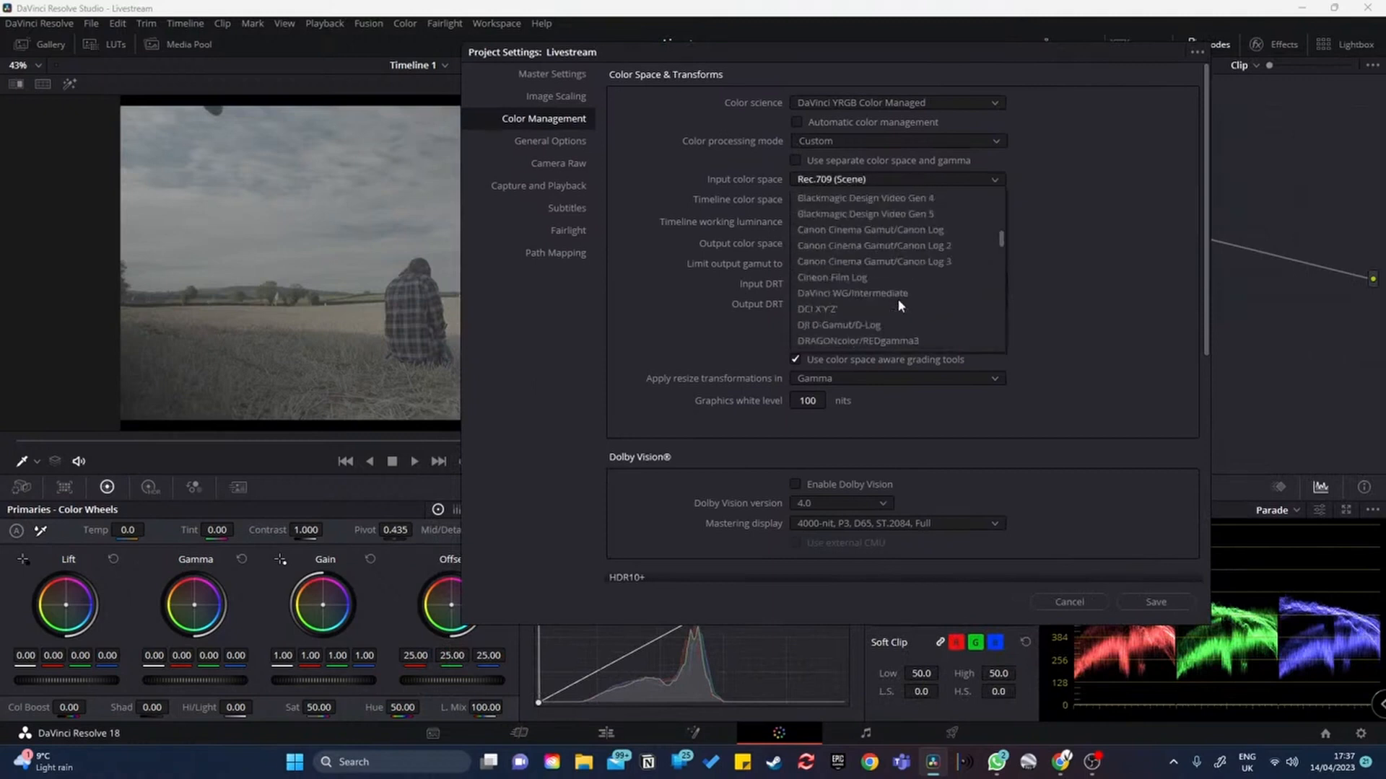
pyautogui.scroll(-3, 898, 304)
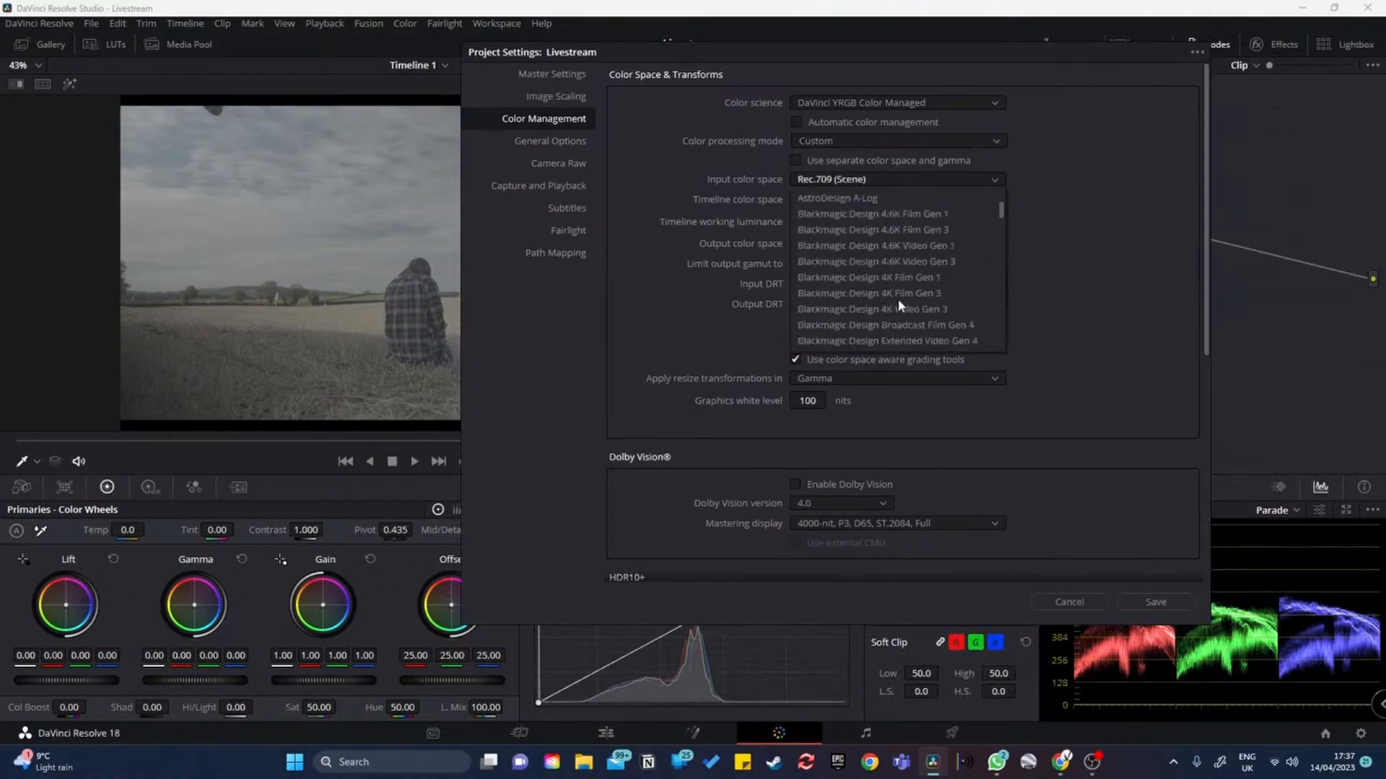
pyautogui.scroll(-3, 899, 304)
pyautogui.scroll(-3, 902, 339)
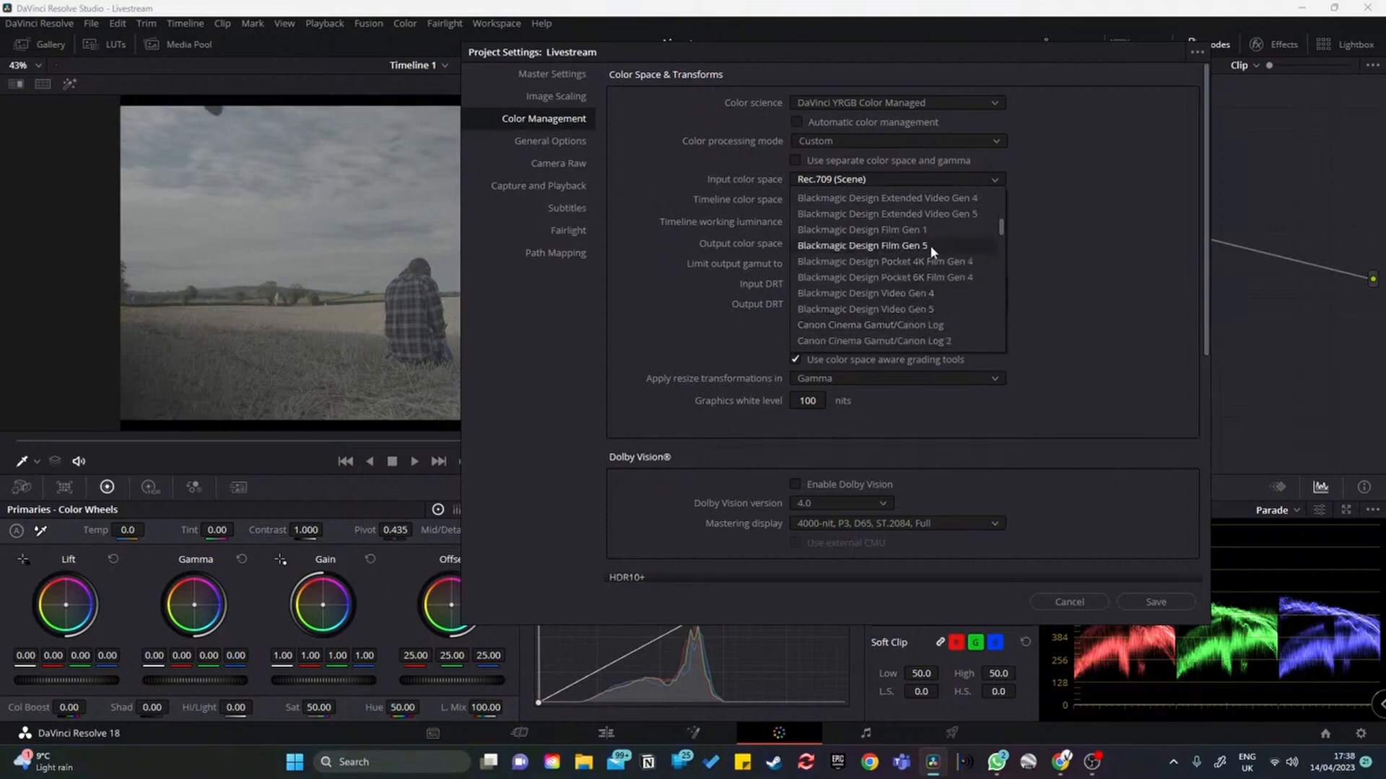
pyautogui.scroll(-2, 935, 280)
pyautogui.scroll(3, 934, 280)
pyautogui.scroll(2, 933, 279)
pyautogui.scroll(-2, 934, 277)
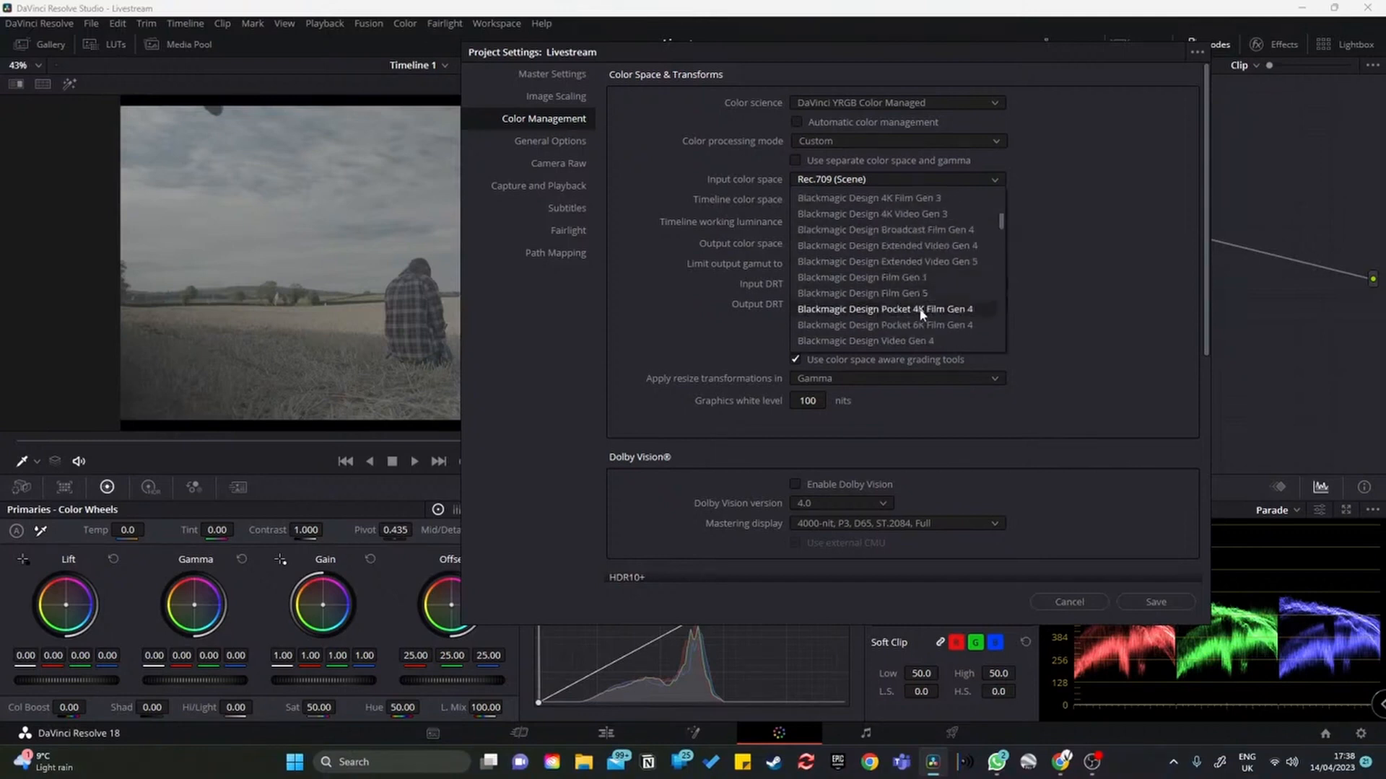
pyautogui.click(958, 311)
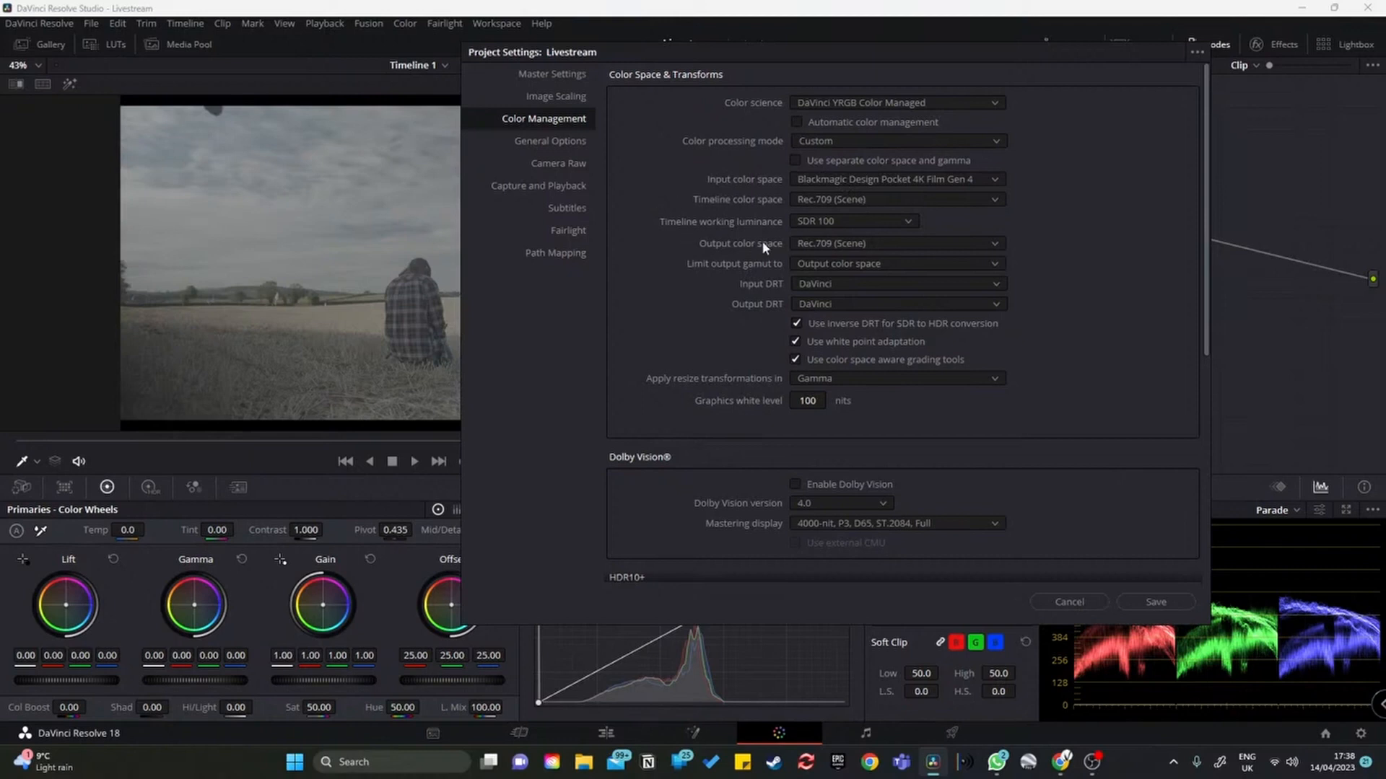
# Step: Set the output color space to Rec.709 Gamma 2.4
pyautogui.click(838, 243)
pyautogui.scroll(-2, 851, 318)
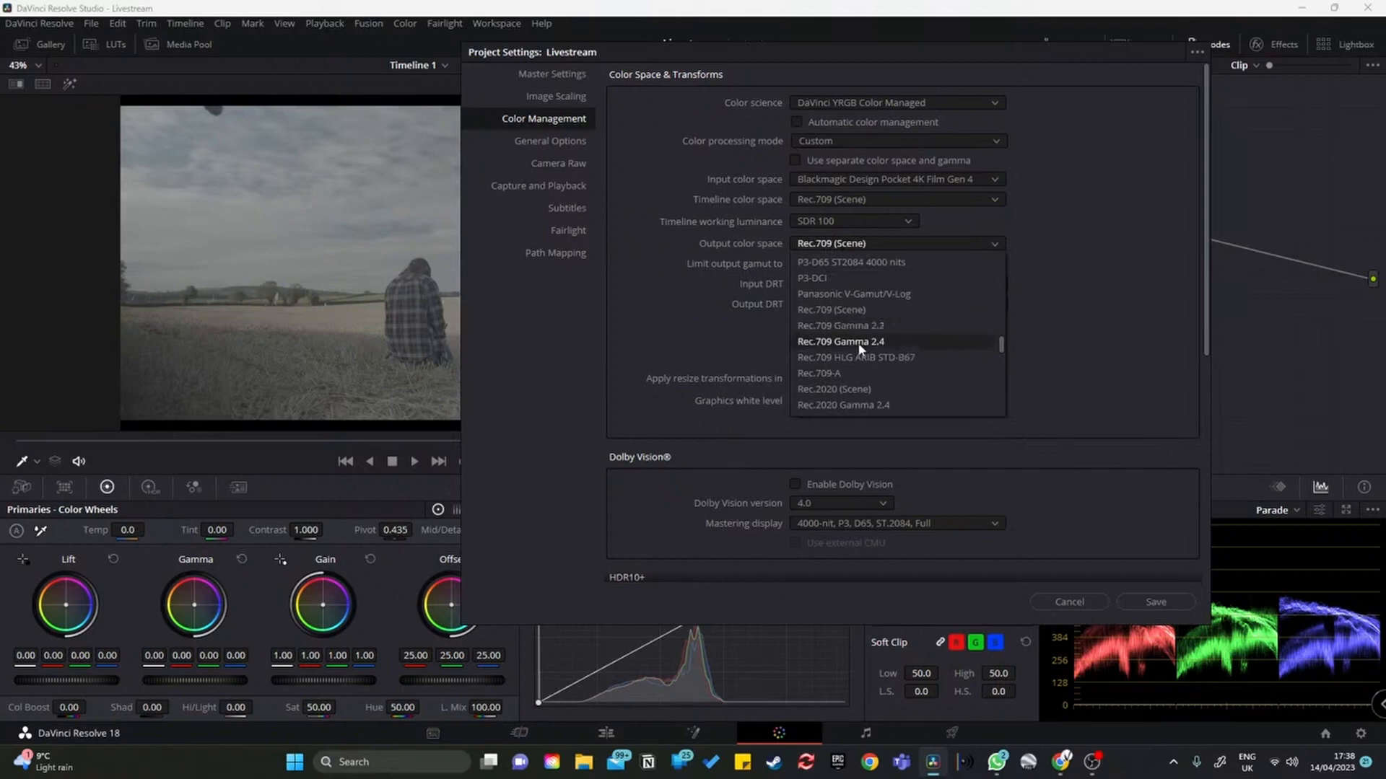
pyautogui.click(879, 342)
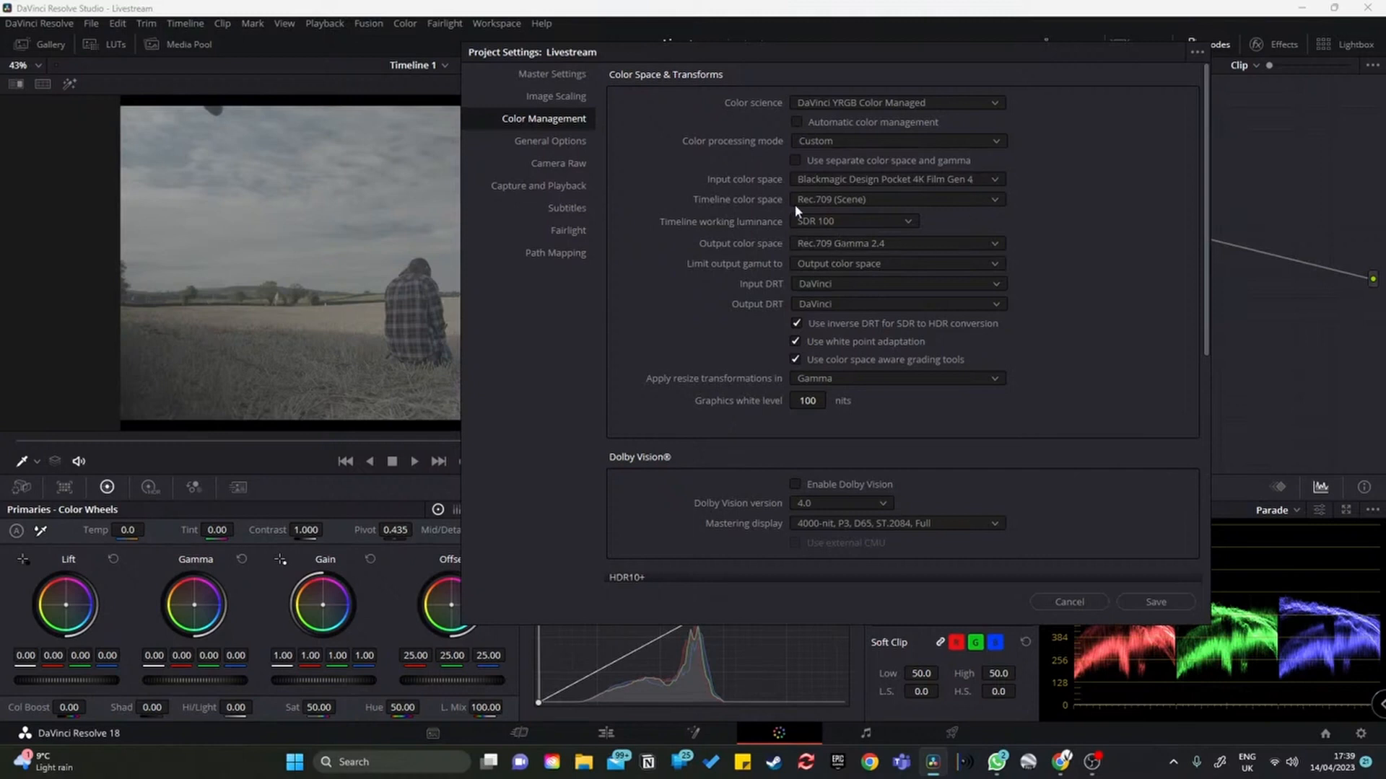
# Step: Set the timeline color space to DaVinci WG/Intermediate
pyautogui.click(895, 197)
pyautogui.click(895, 196)
pyautogui.click(933, 196)
pyautogui.scroll(5, 916, 313)
pyautogui.scroll(2, 917, 313)
pyautogui.scroll(-6, 916, 312)
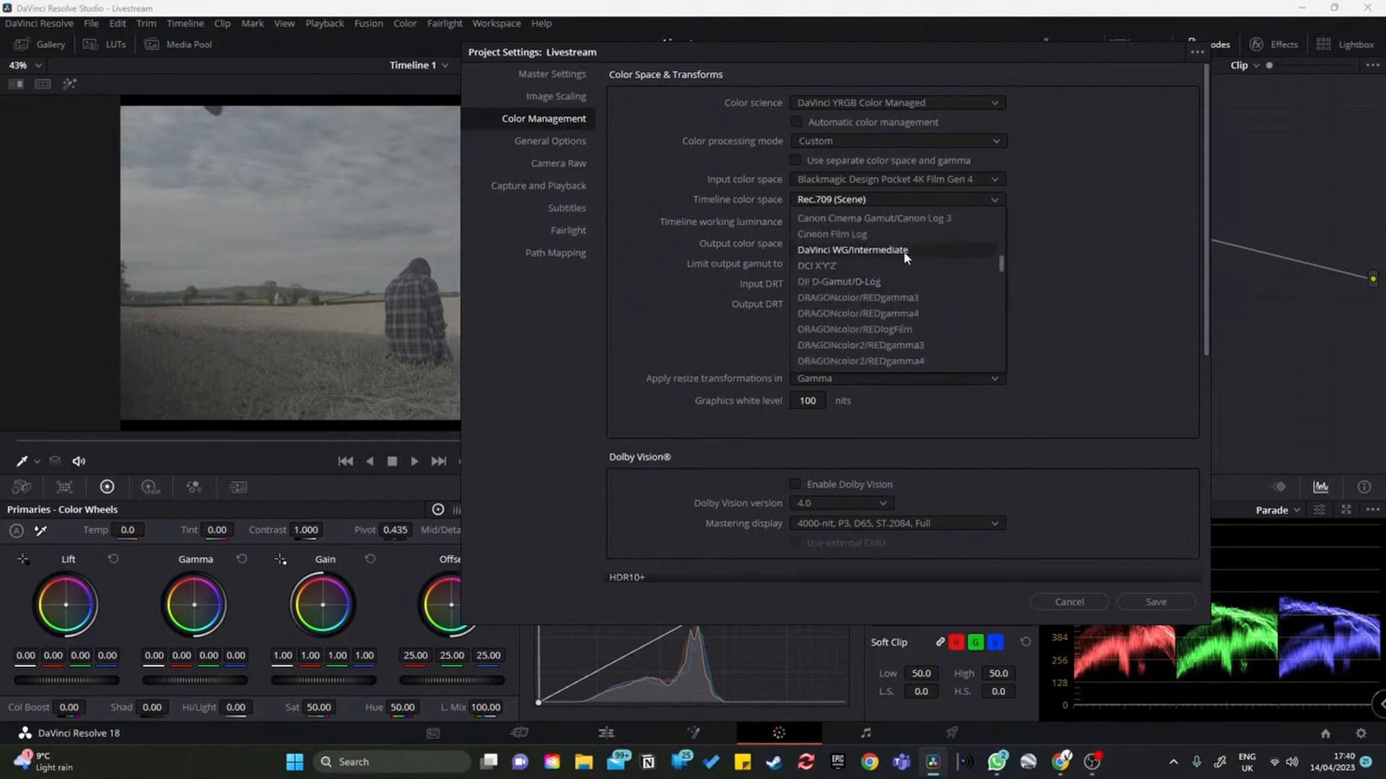
pyautogui.click(905, 251)
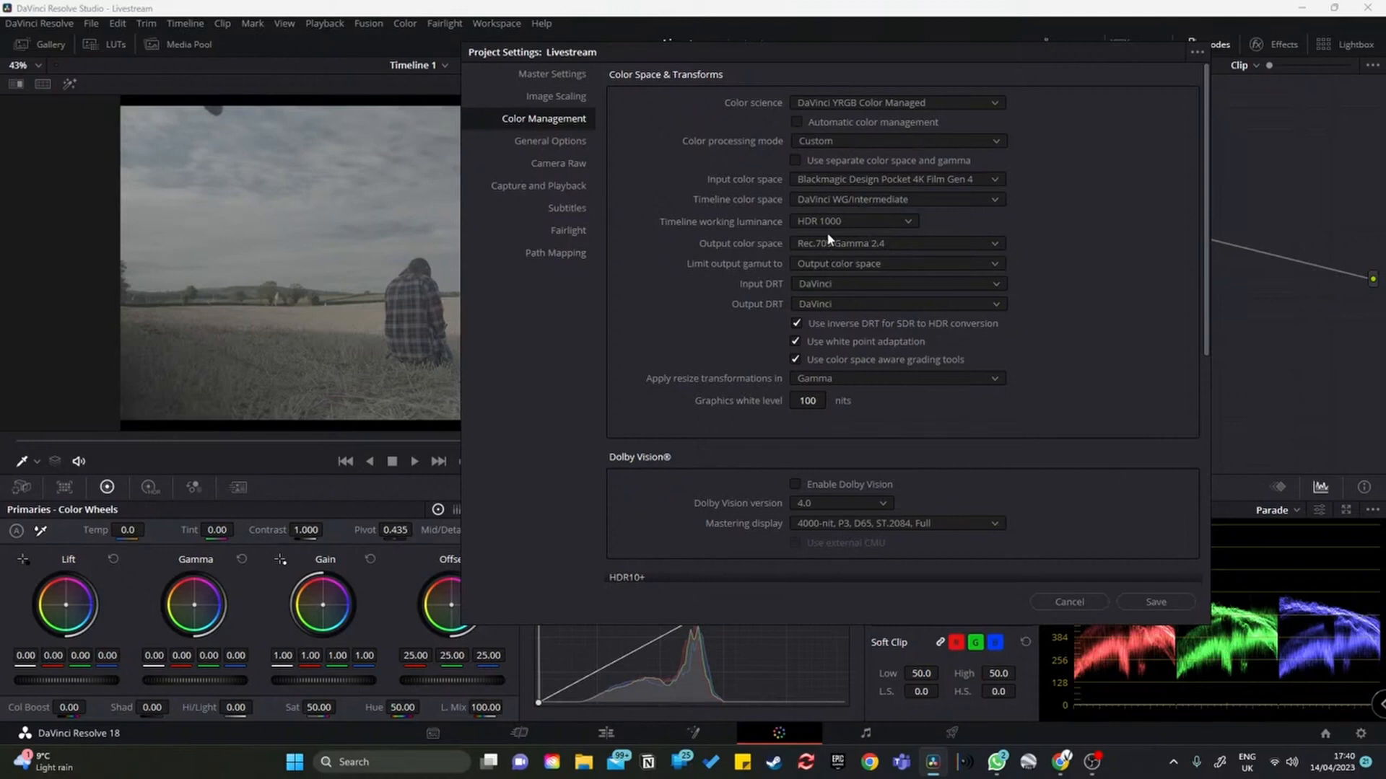
# Step: Review the timeline working luminance options and save the project's color management settings
pyautogui.moveTo(741, 44); pyautogui.dragTo(478, 109)
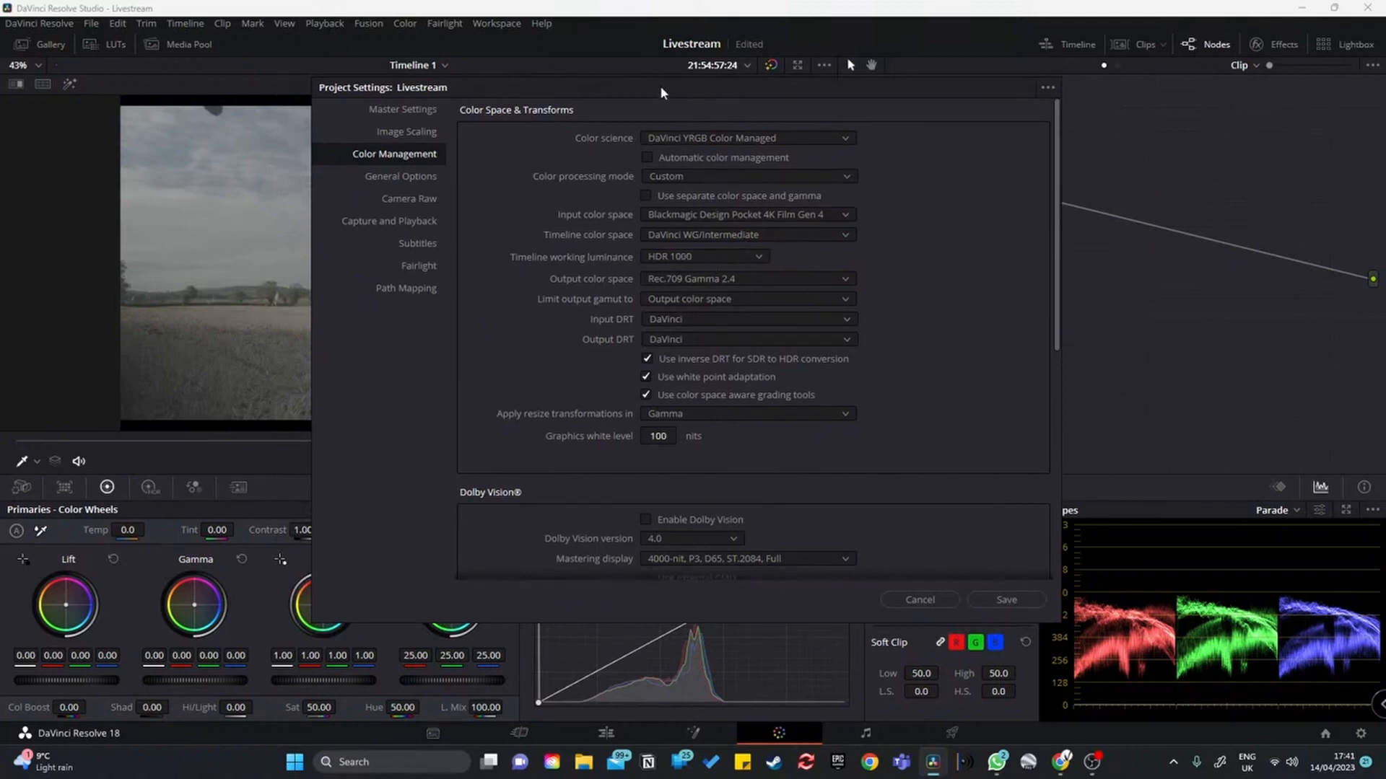
pyautogui.moveTo(662, 93); pyautogui.dragTo(823, 106)
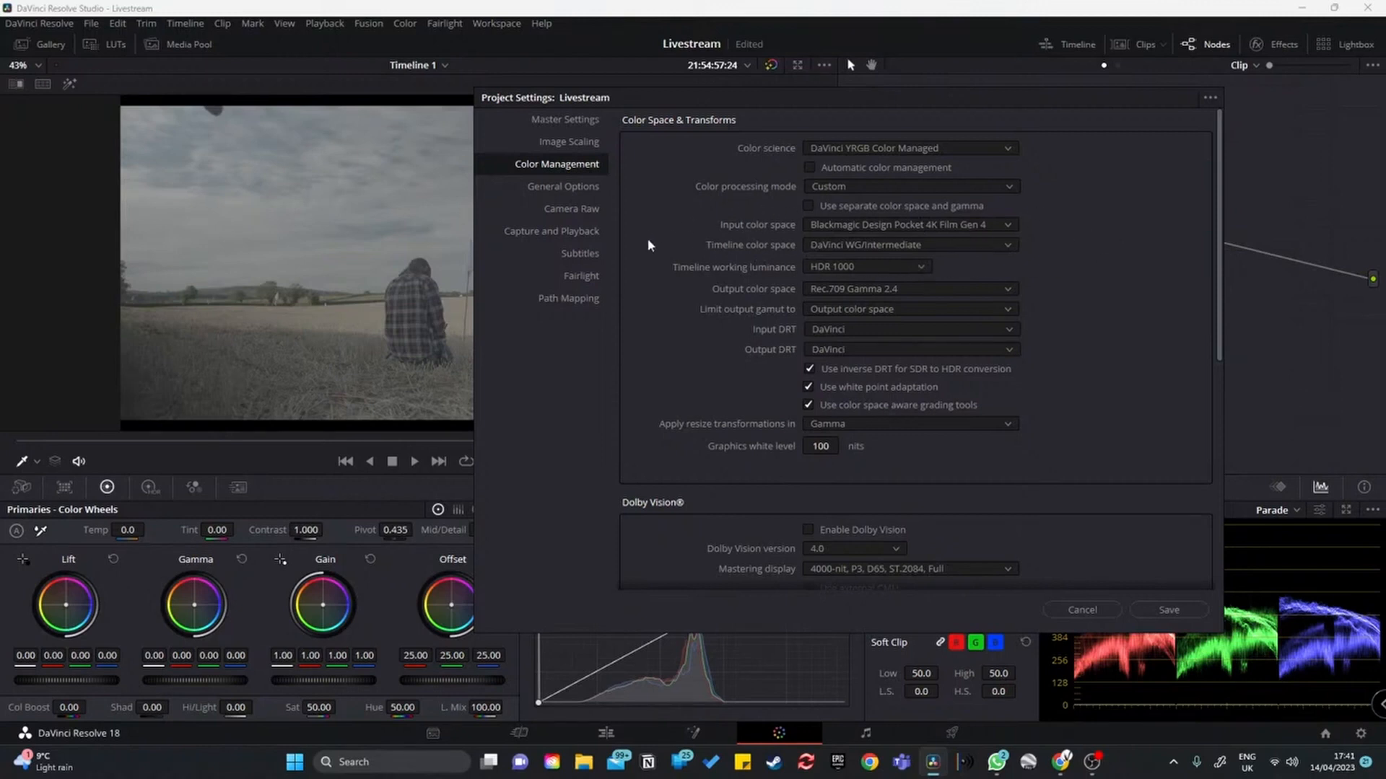
pyautogui.click(909, 267)
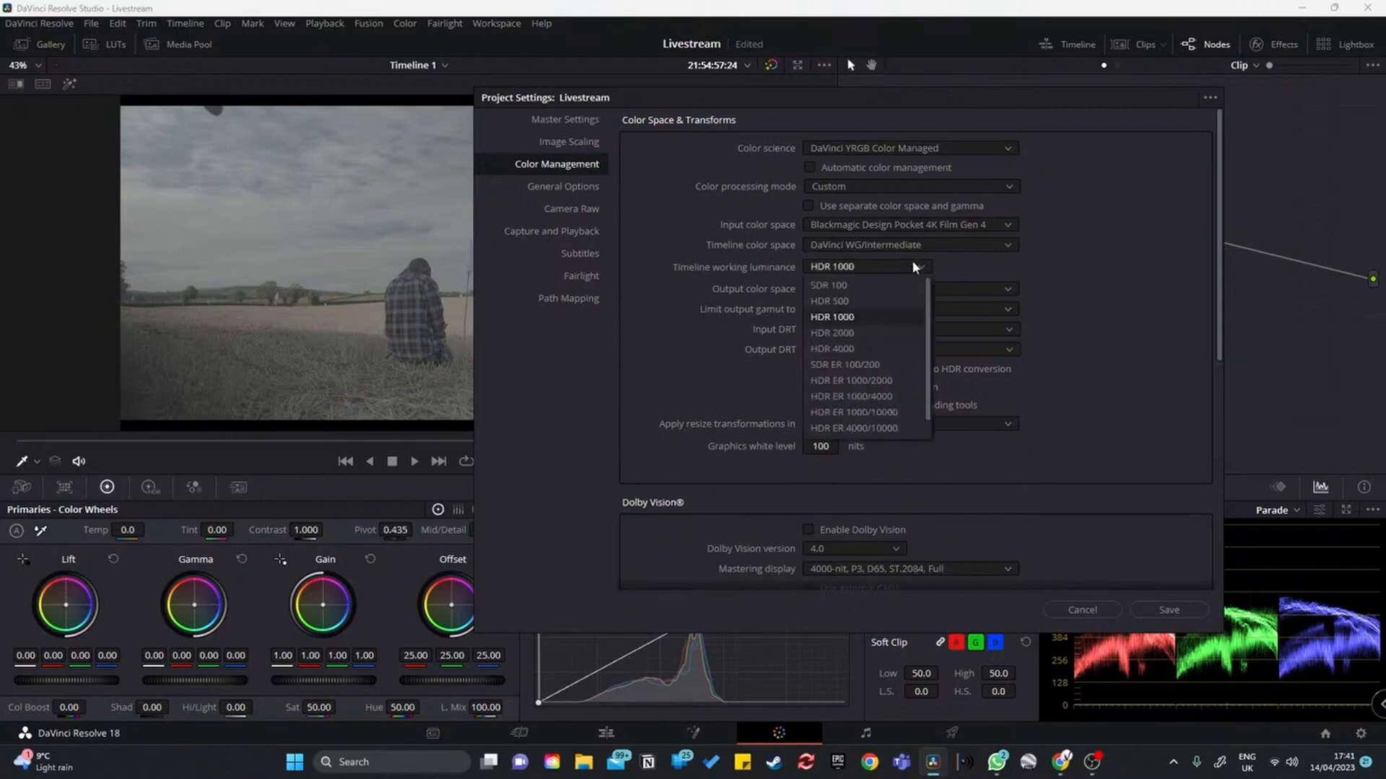
pyautogui.click(1062, 268)
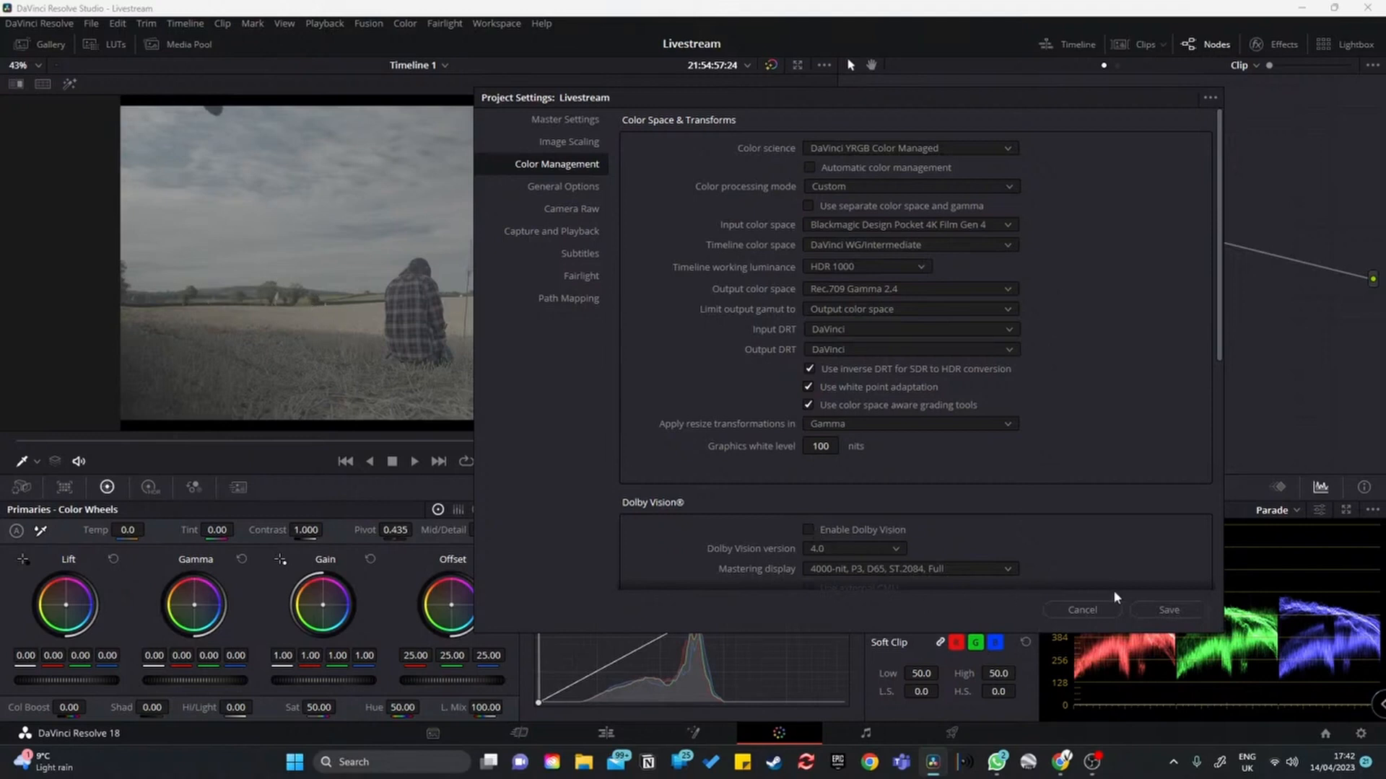
pyautogui.click(1167, 610)
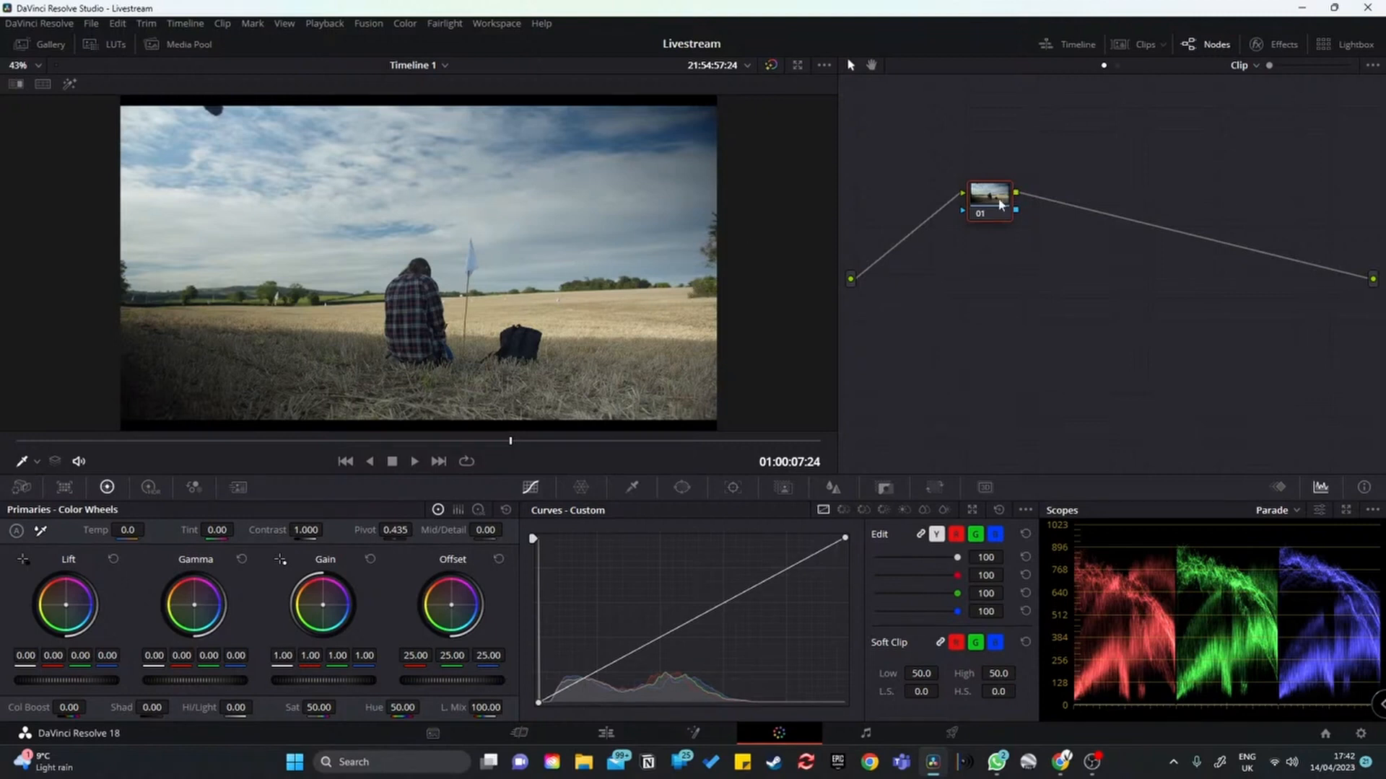
# Step: Reposition node 01 and adjust its primaries, setting Gain to 0.98 and Gamma to 0.01
pyautogui.moveTo(1000, 202); pyautogui.dragTo(1047, 226)
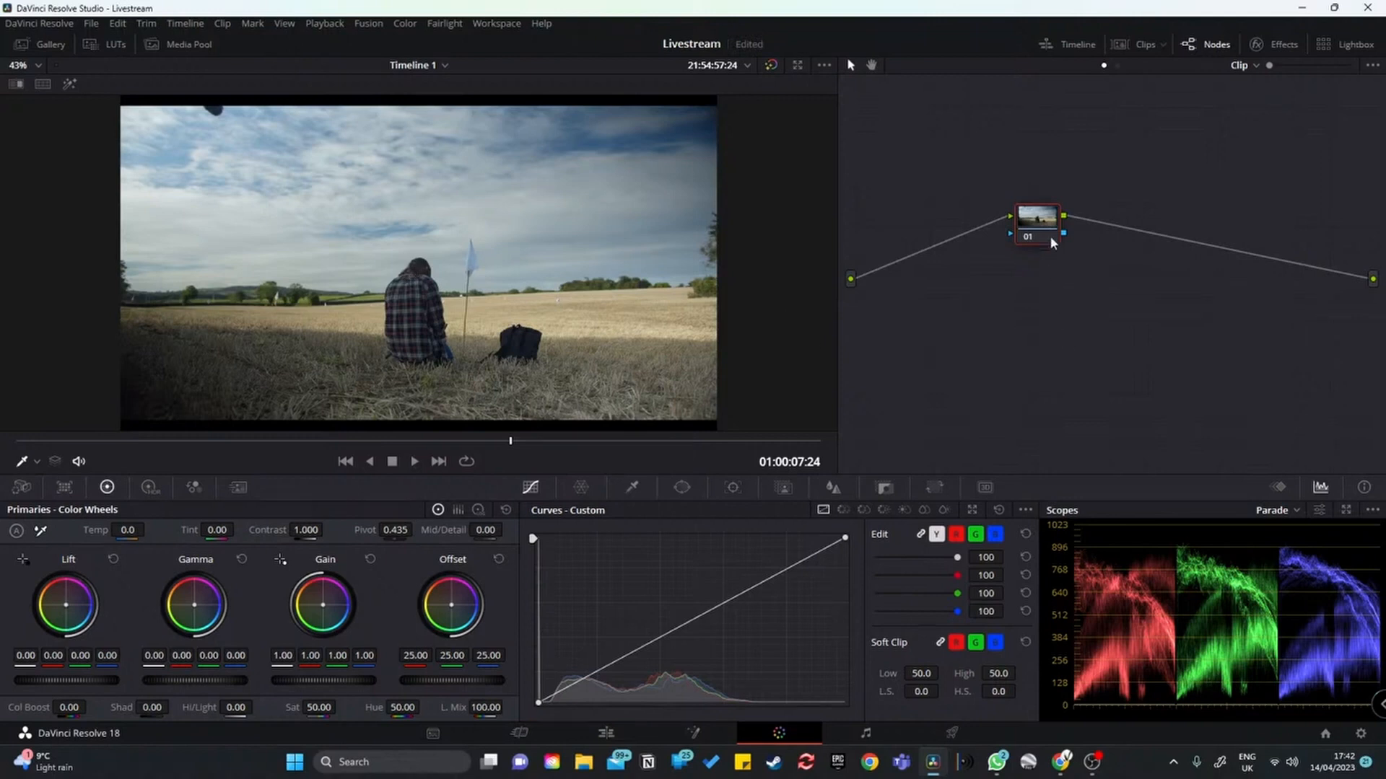
pyautogui.moveTo(1050, 236); pyautogui.dragTo(1021, 245)
pyautogui.moveTo(325, 678); pyautogui.dragTo(314, 679)
pyautogui.moveTo(195, 680); pyautogui.dragTo(203, 680)
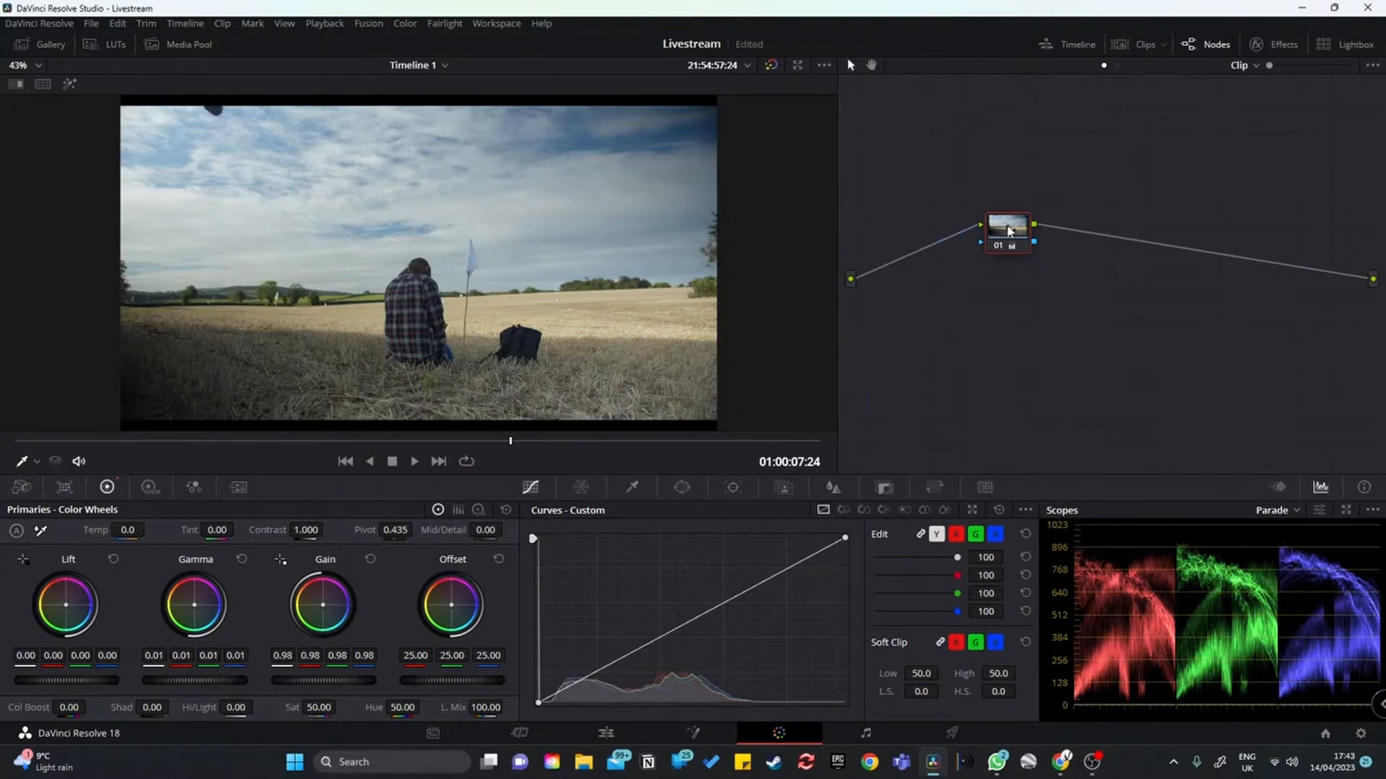
# Step: Check the saved color management options in the project settings and close them without changes
pyautogui.click(91, 23)
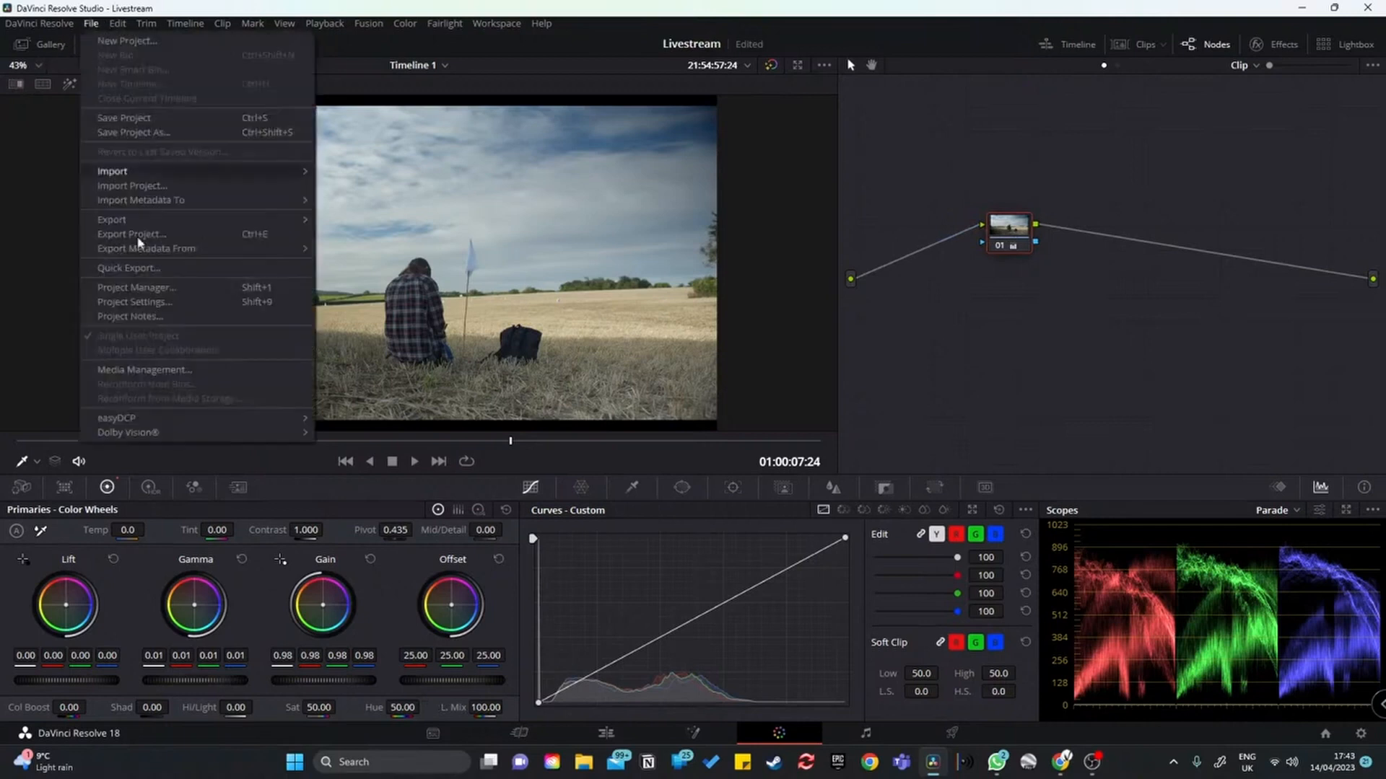
pyautogui.click(176, 300)
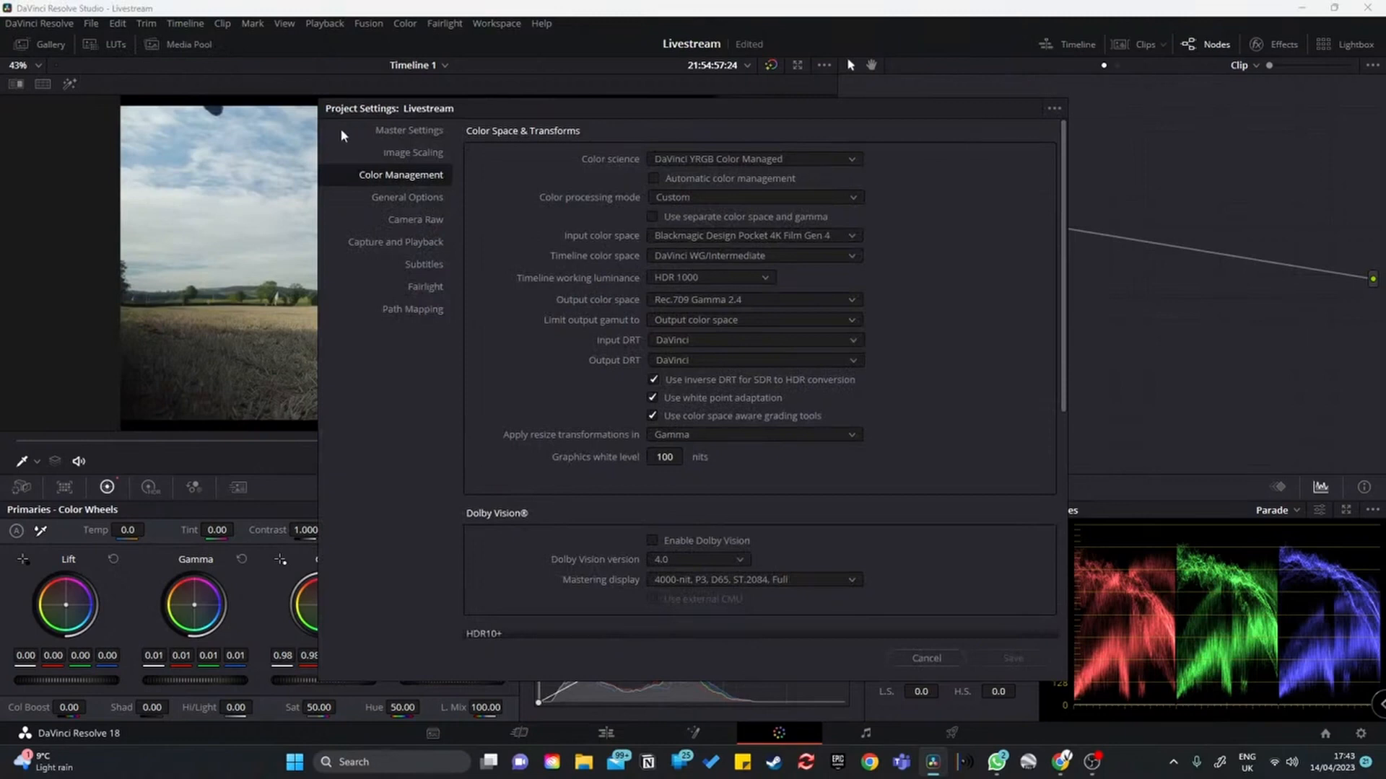
pyautogui.click(926, 658)
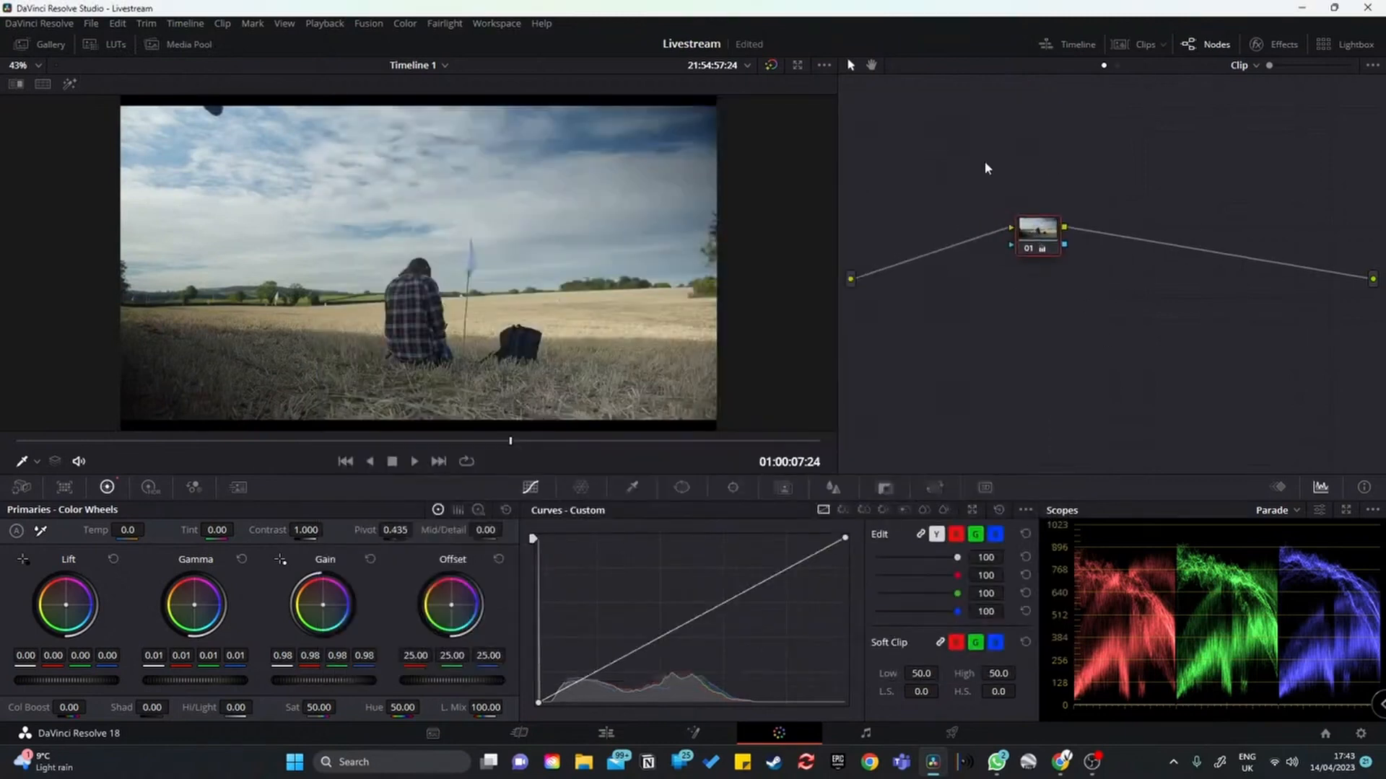
# Step: Reset the primary grade on node 01, clearing its Gamma and Gain adjustments
pyautogui.moveTo(1030, 240); pyautogui.dragTo(988, 244)
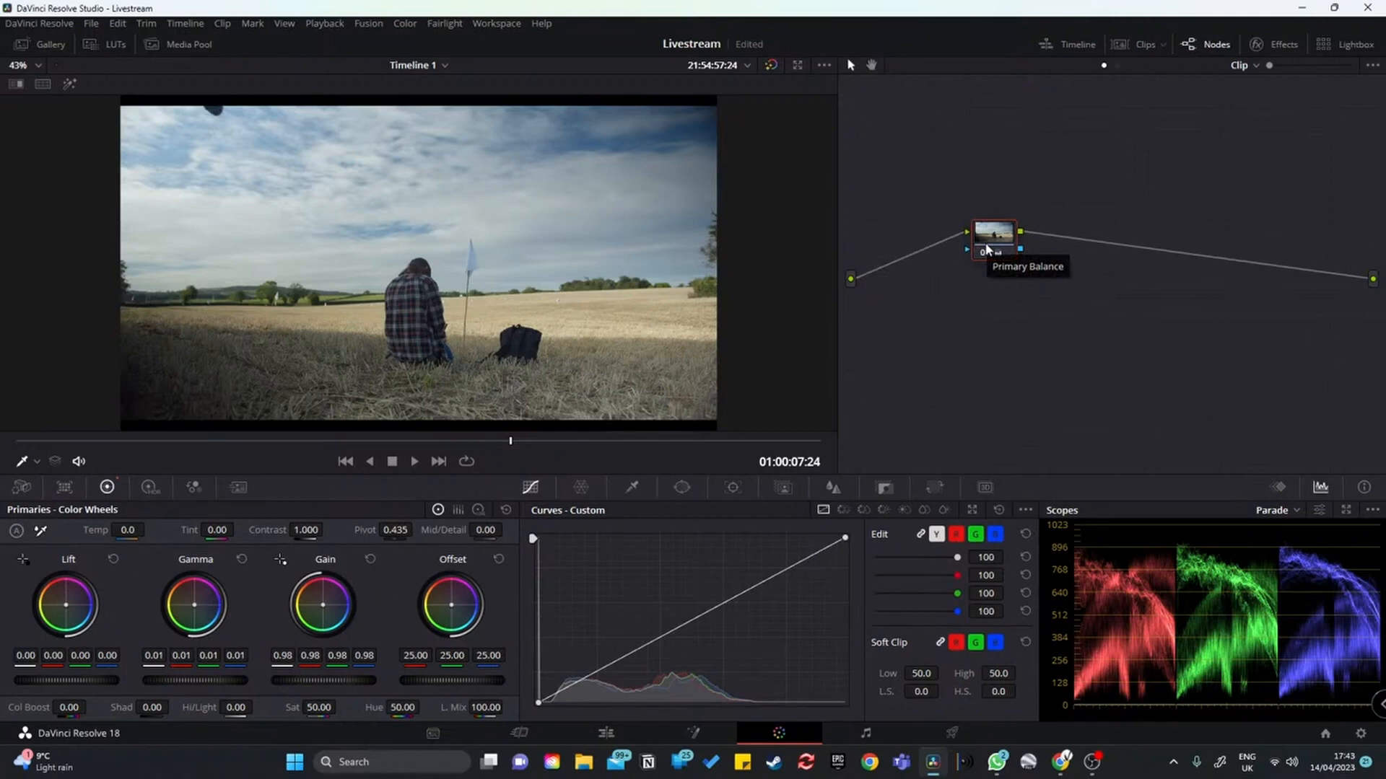
pyautogui.moveTo(986, 249); pyautogui.dragTo(1020, 248)
pyautogui.rightClick(1041, 231)
pyautogui.click(1061, 238)
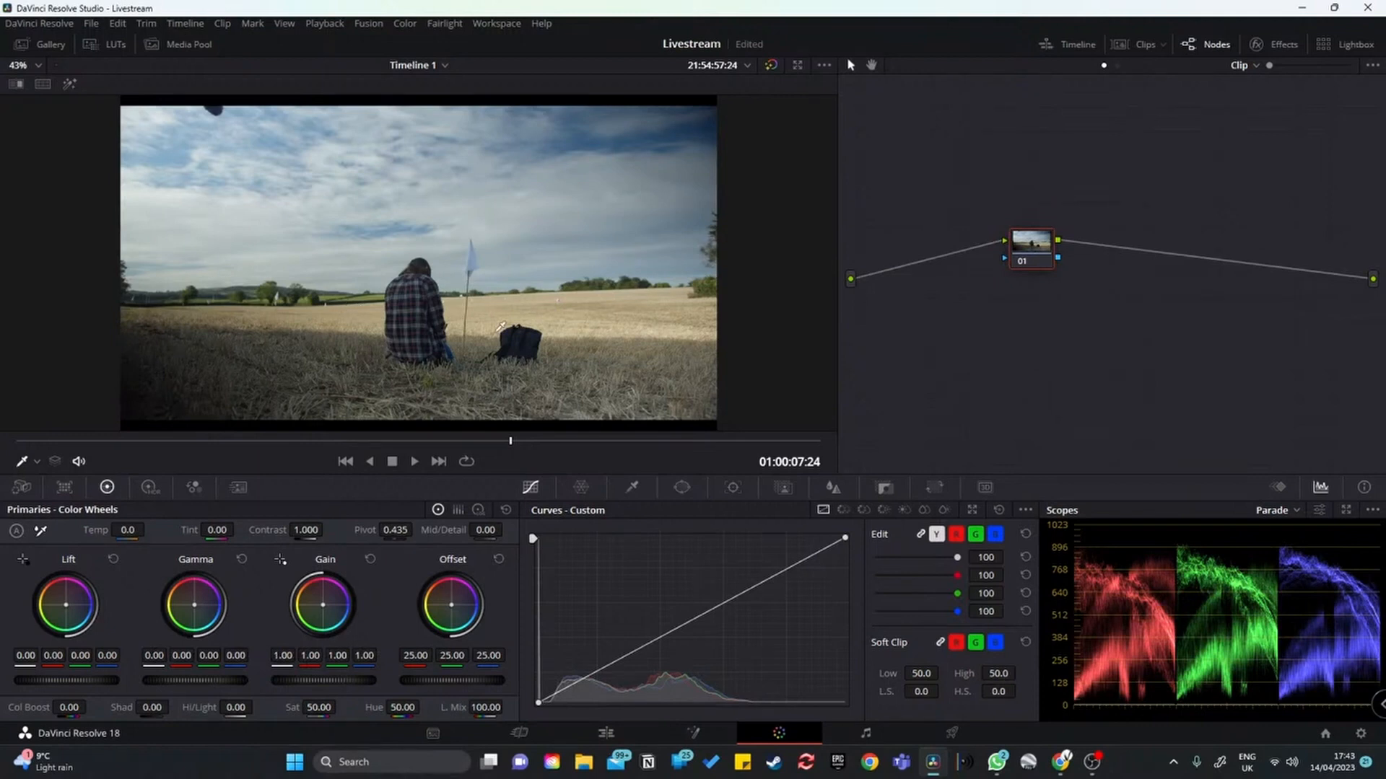
# Step: Move the playhead to 01:00:10:17 in the clip and reposition node 01 slightly in the node graph
pyautogui.click(92, 24)
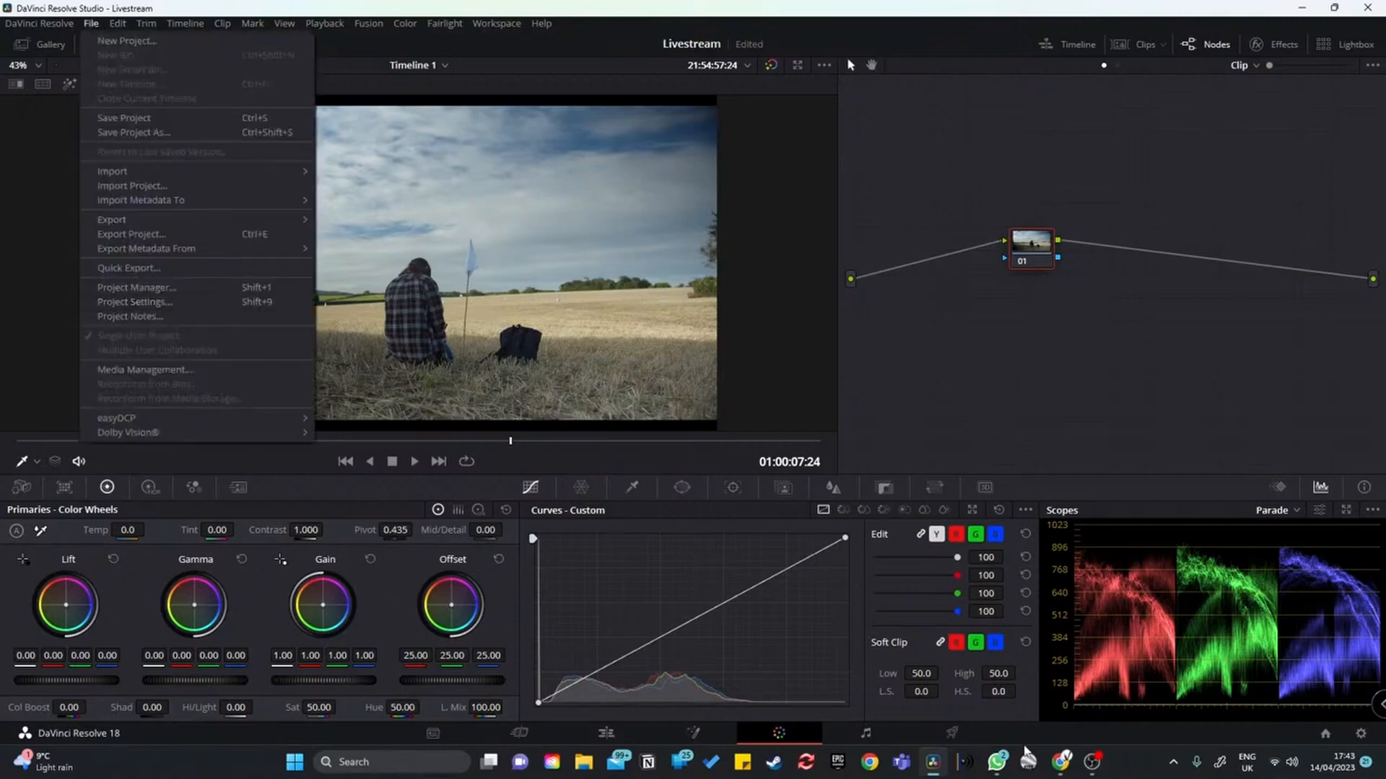
pyautogui.click(1057, 761)
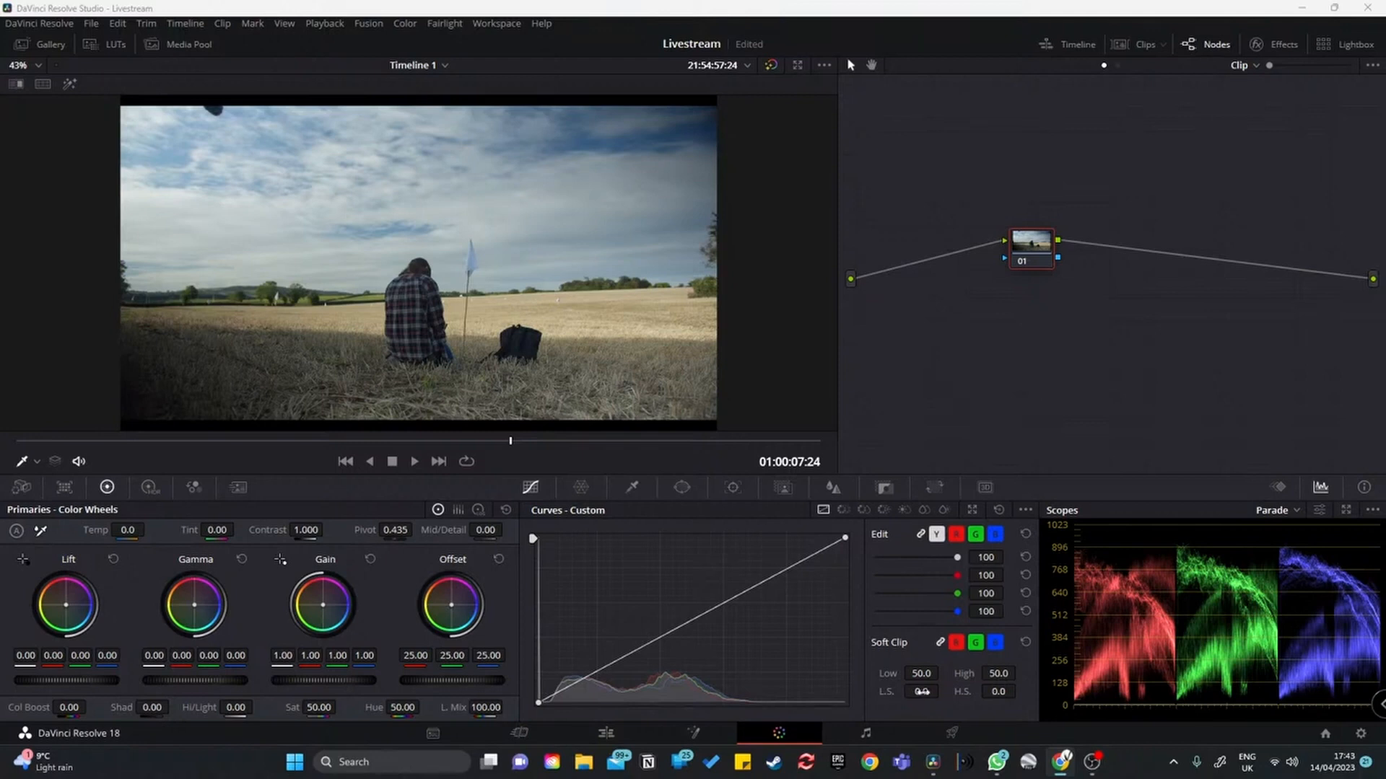
pyautogui.moveTo(307, 440); pyautogui.dragTo(678, 441)
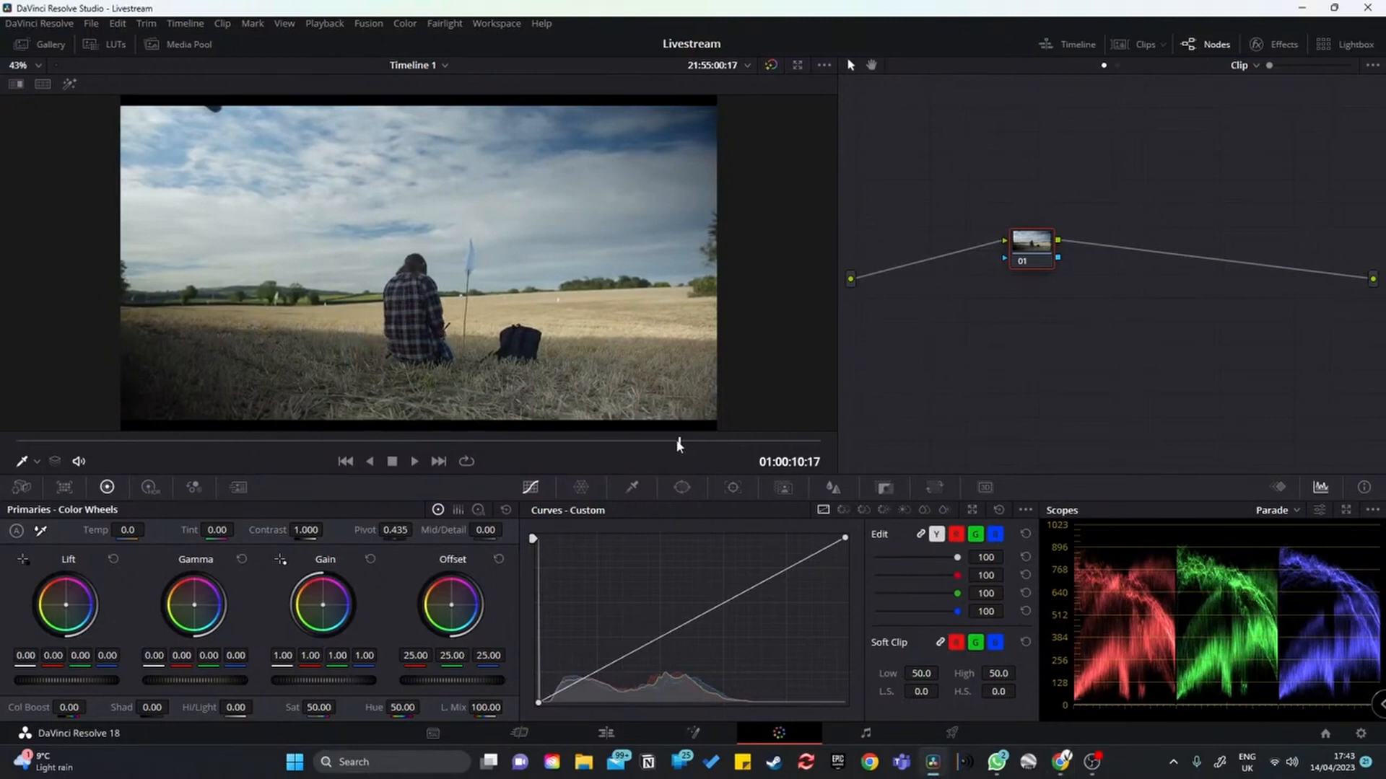
pyautogui.moveTo(1040, 248); pyautogui.dragTo(1043, 225)
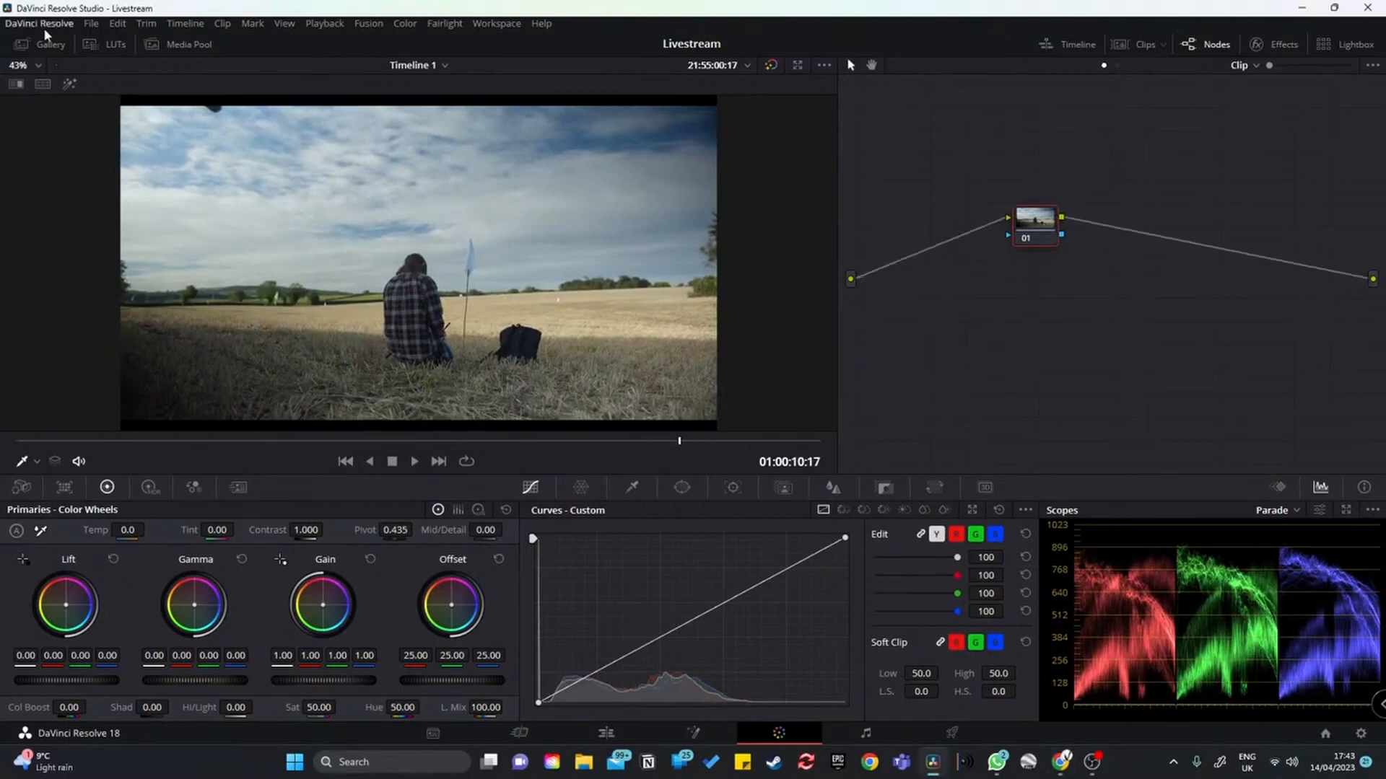
# Step: Review the project's color management settings and close them without making changes
pyautogui.click(91, 26)
pyautogui.click(138, 302)
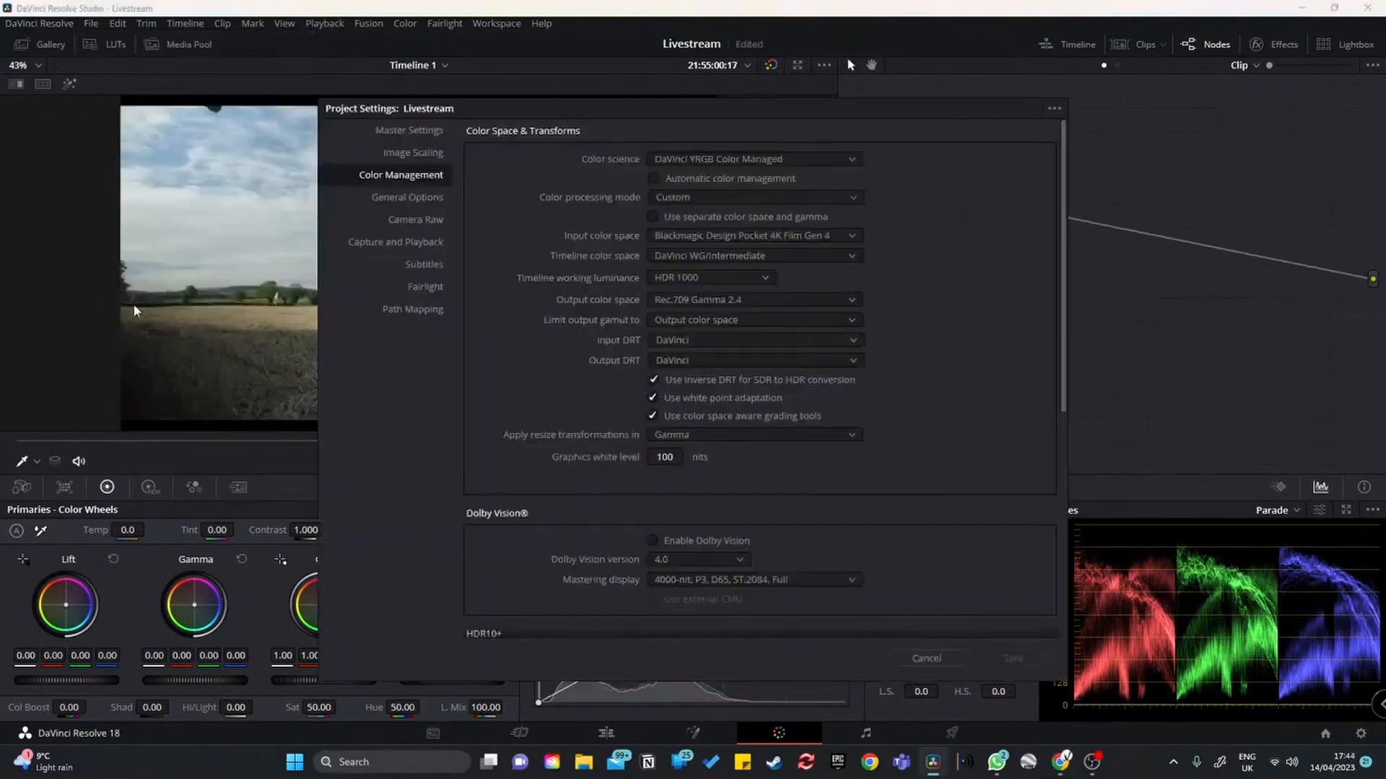
pyautogui.moveTo(692, 107); pyautogui.dragTo(745, 71)
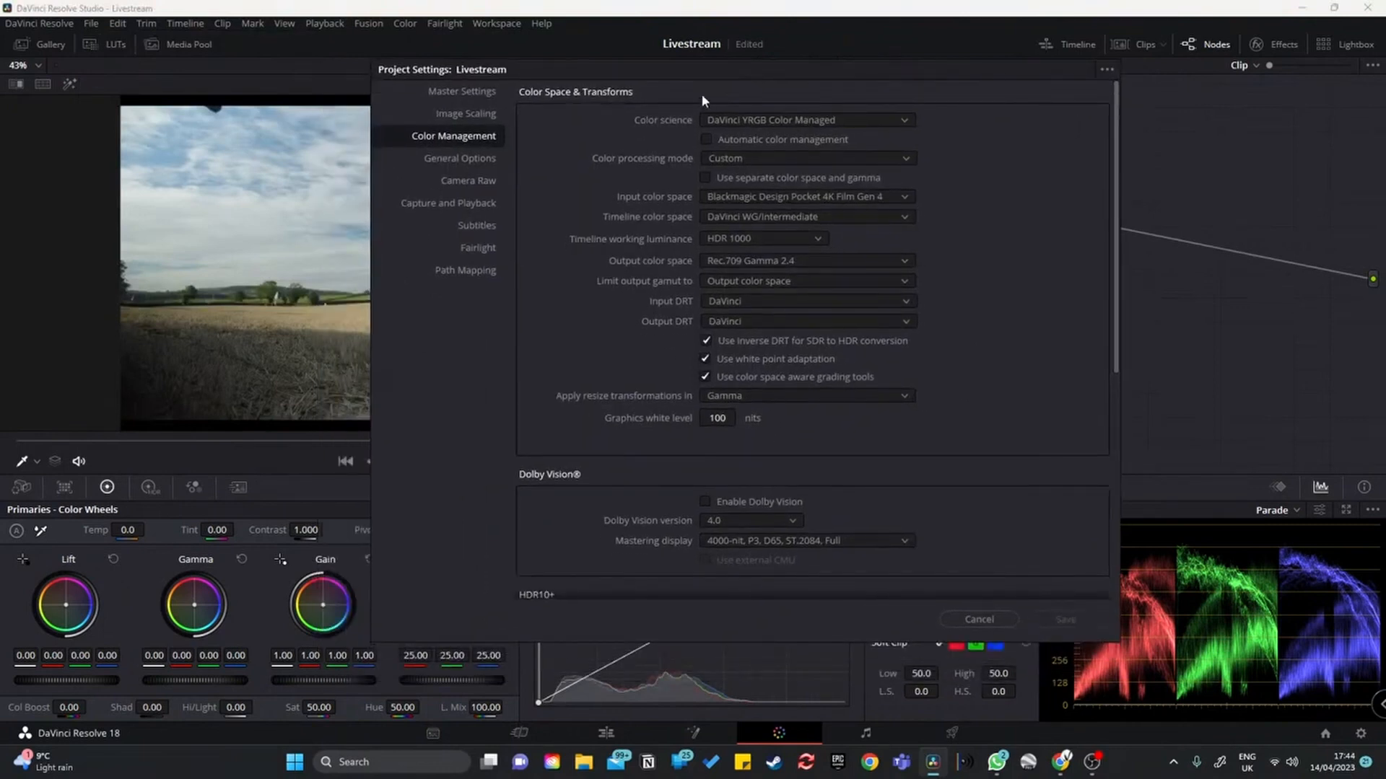
pyautogui.click(979, 619)
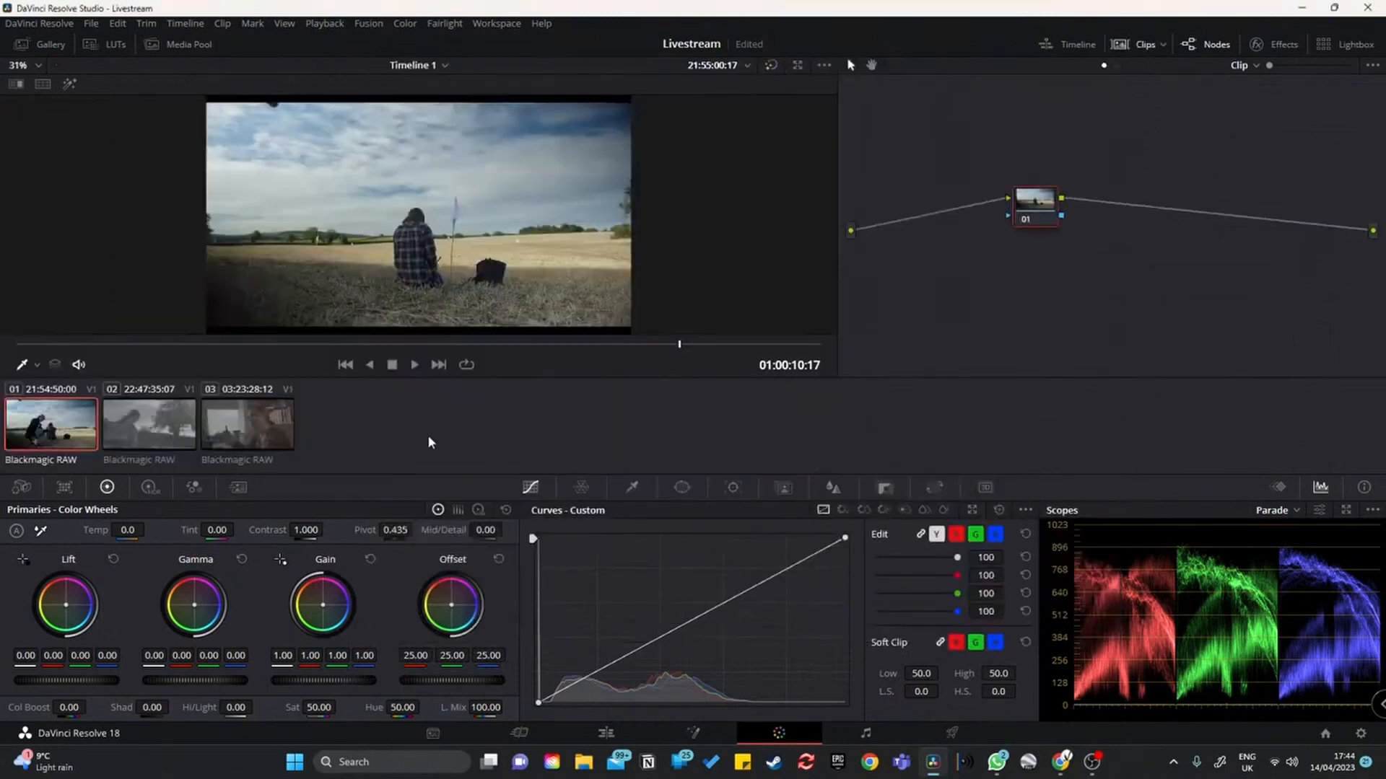
# Step: Compare how the three timeline clips look under project-level color management, ending on clip 01
pyautogui.click(115, 426)
pyautogui.click(251, 435)
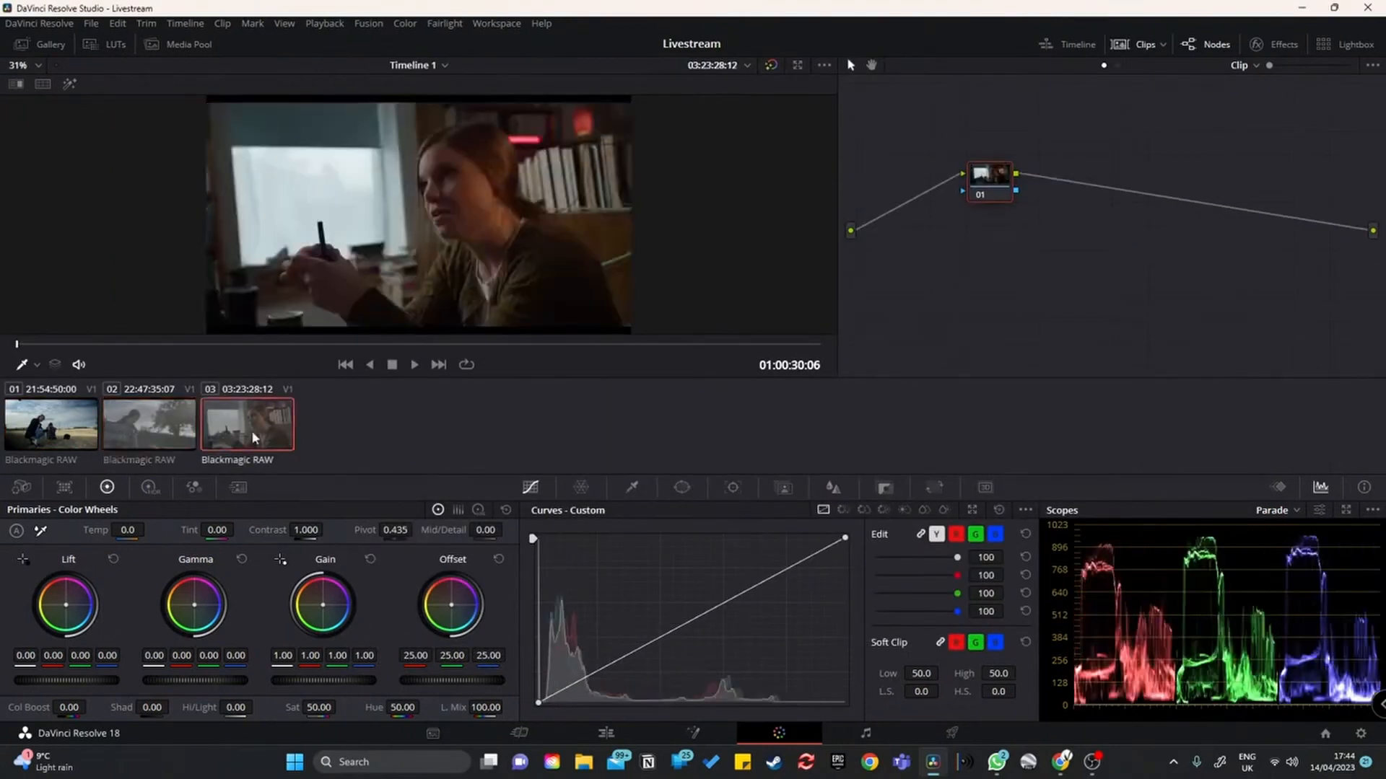
pyautogui.click(148, 434)
pyautogui.click(75, 433)
pyautogui.click(238, 435)
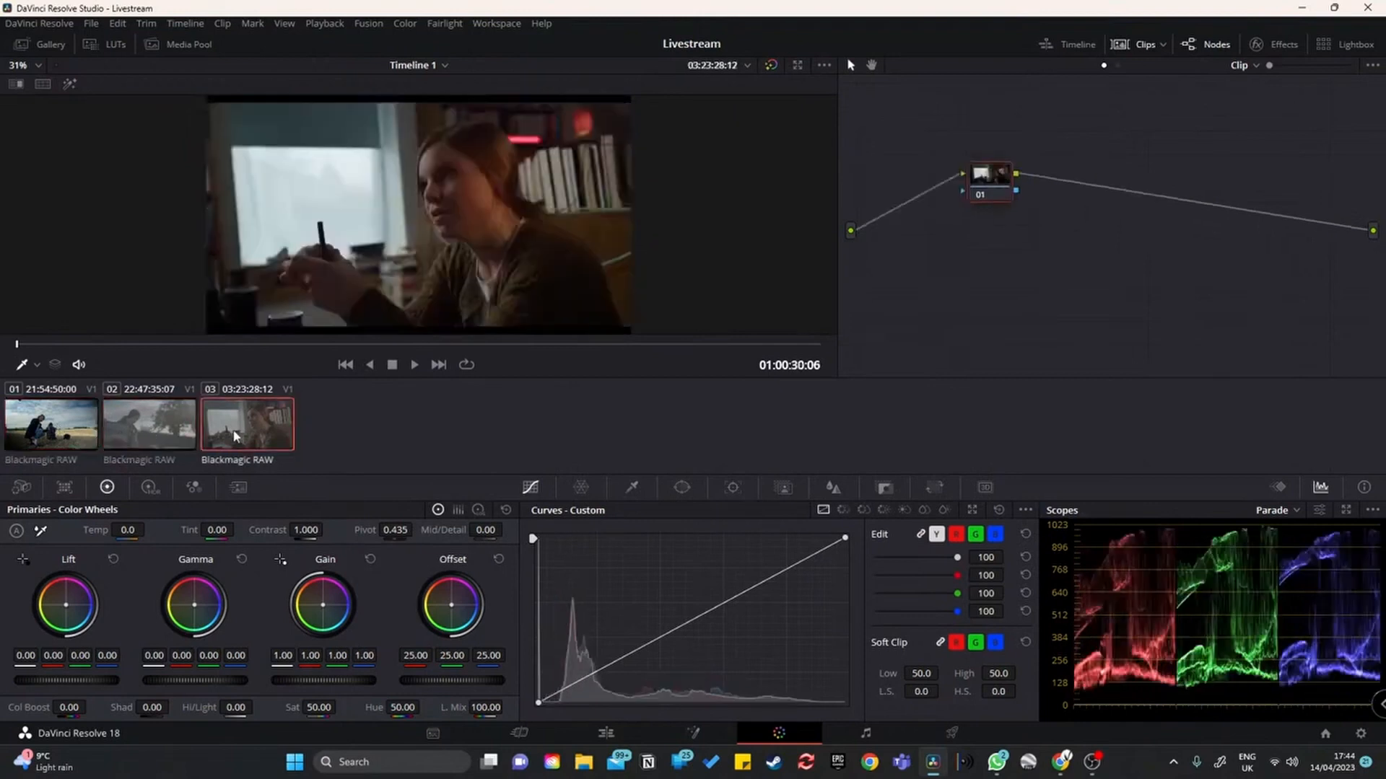
pyautogui.click(40, 435)
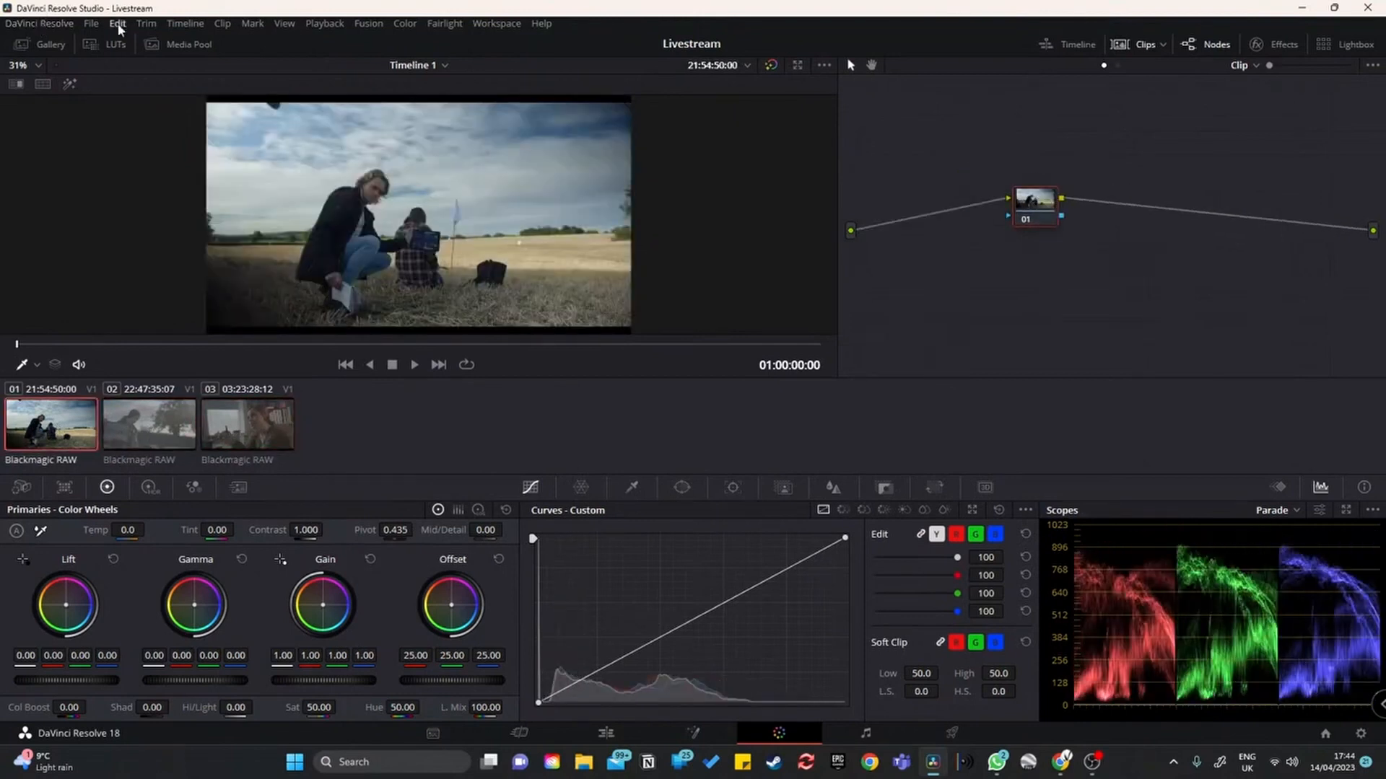
# Step: Set the project's color science to DaVinci YRGB and save the project settings
pyautogui.click(91, 23)
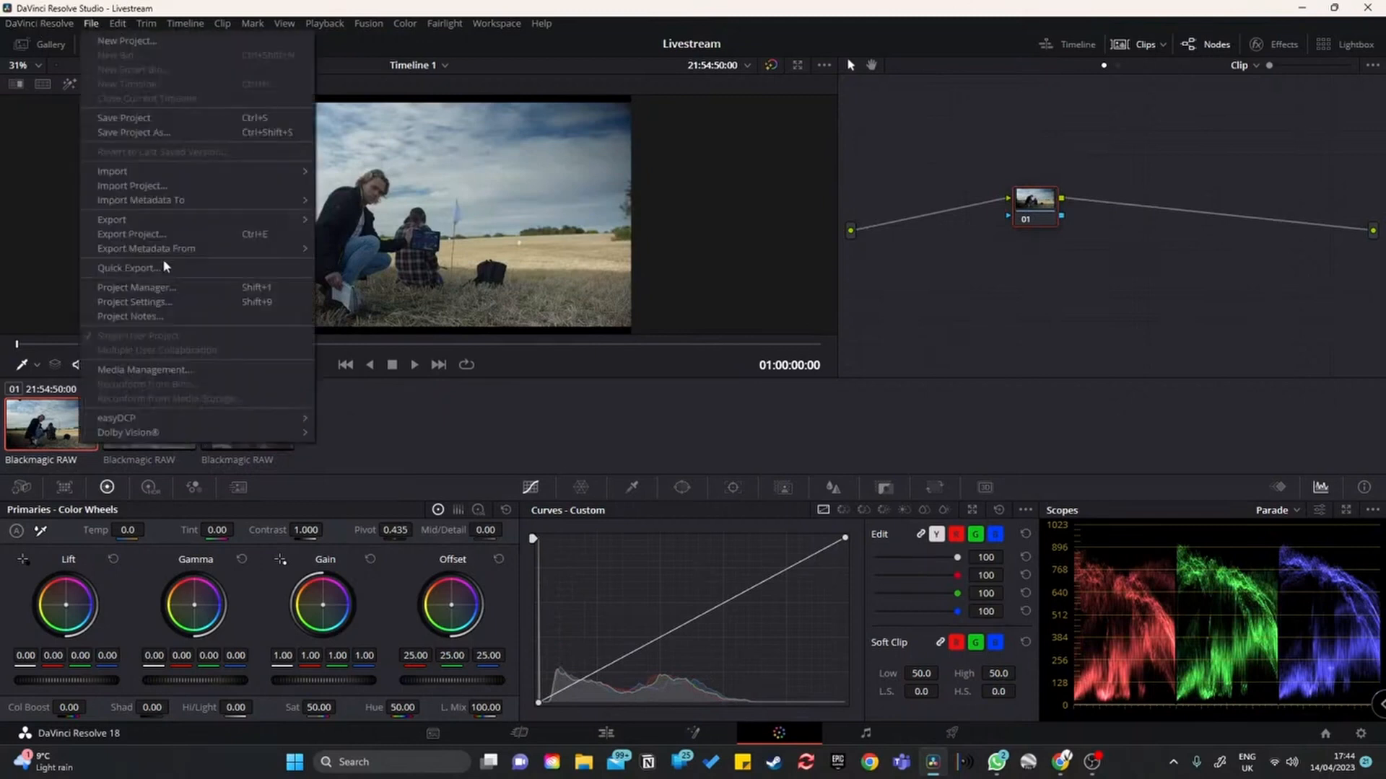
pyautogui.click(171, 304)
pyautogui.click(708, 163)
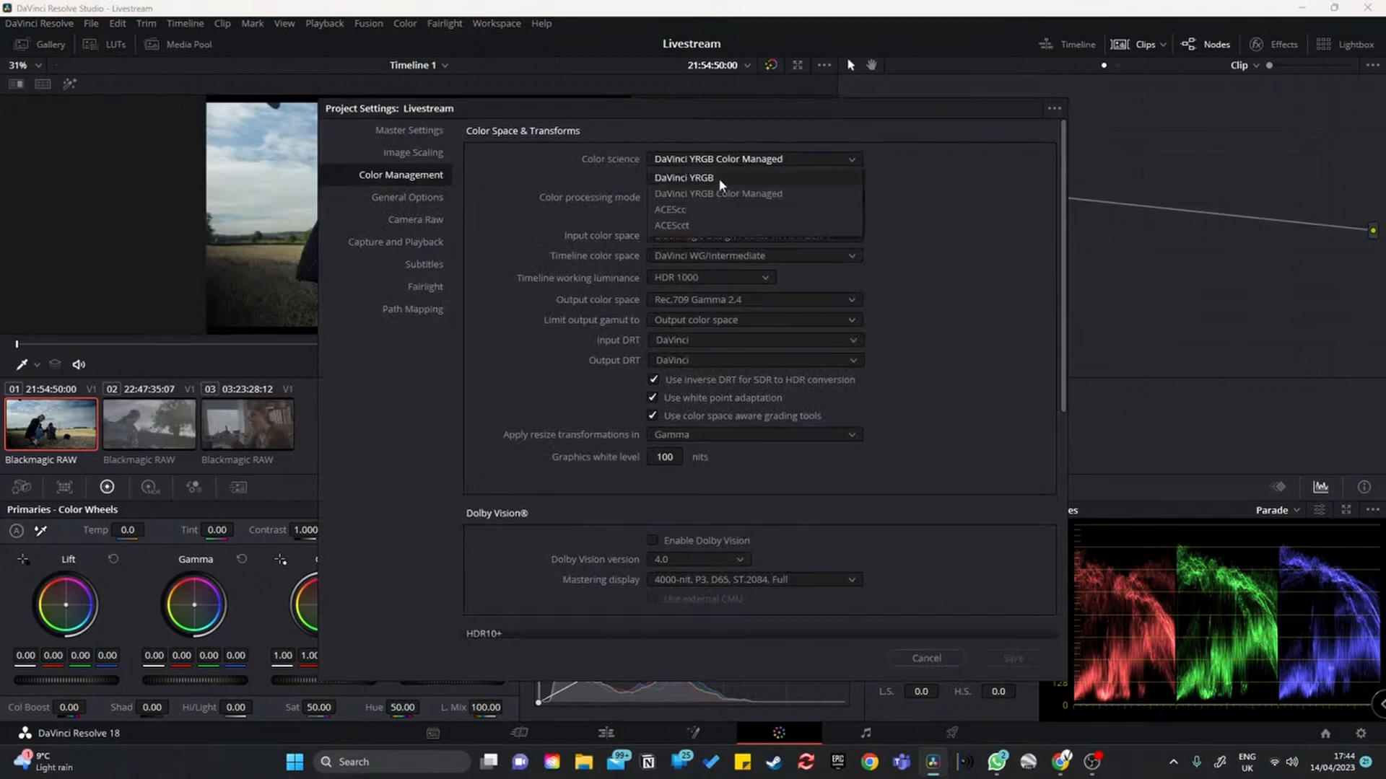
pyautogui.click(719, 179)
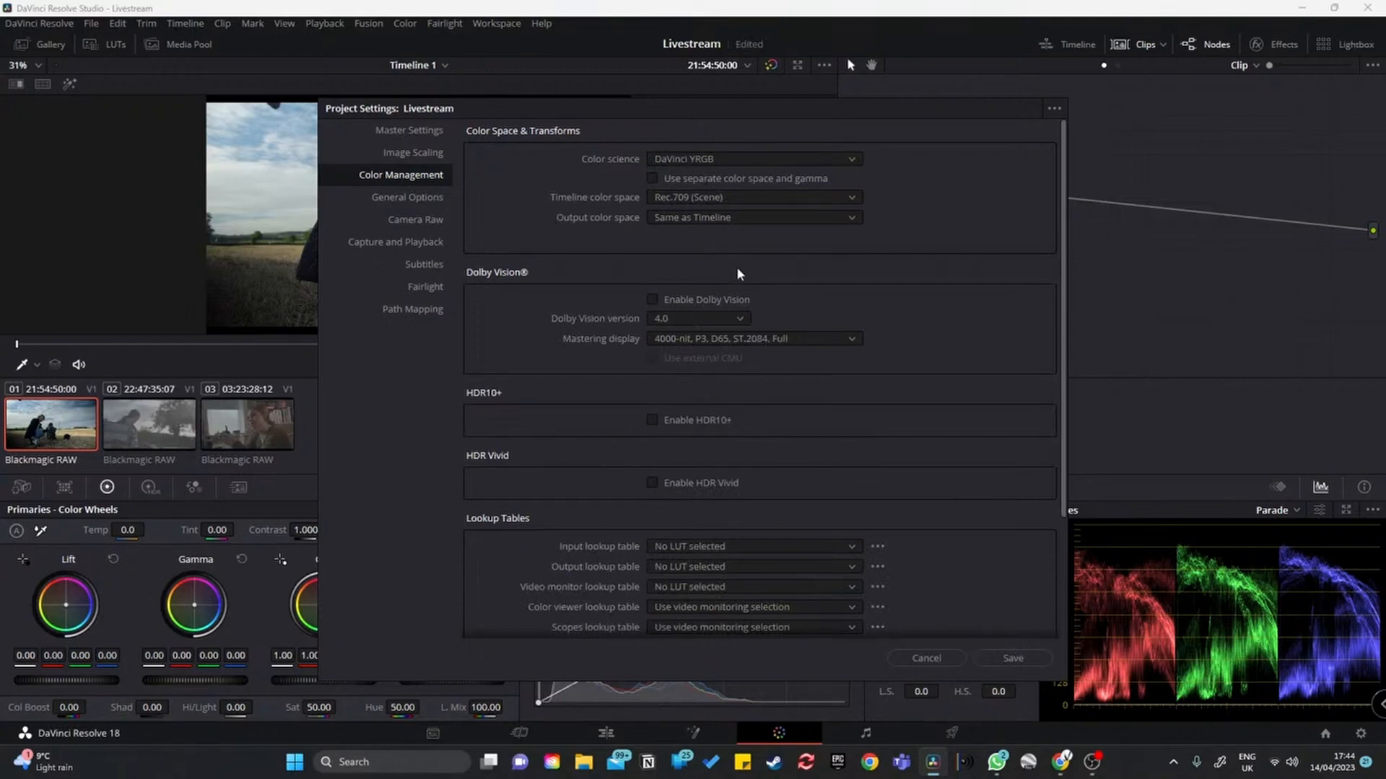
pyautogui.click(1030, 657)
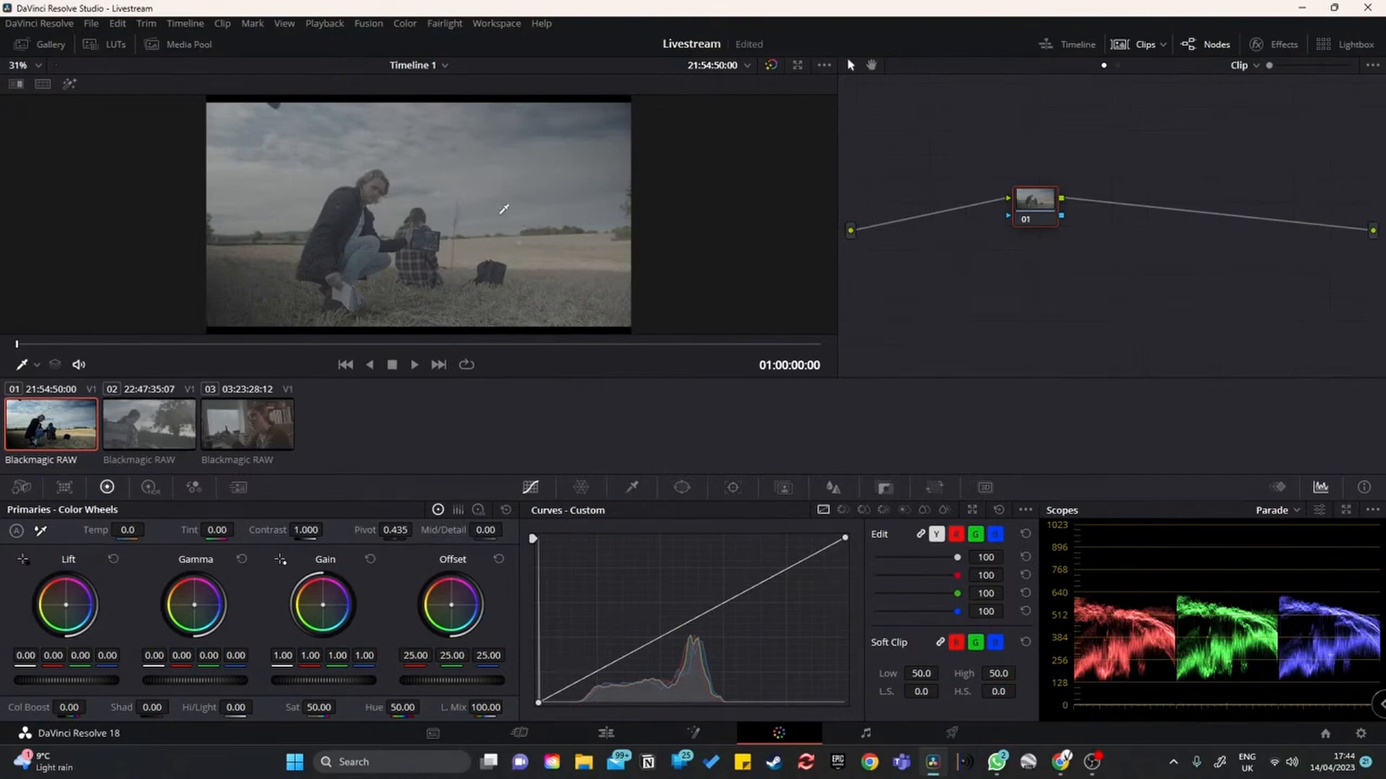
# Step: Nudge node 01, widen the node graph area, and compare the unmanaged log clips, ending on clip 01
pyautogui.moveTo(1049, 201)
pyautogui.mouseDown()
pyautogui.moveTo(1037, 230)
pyautogui.moveTo(1067, 208)
pyautogui.mouseUp()
pyautogui.moveTo(837, 191); pyautogui.dragTo(697, 191)
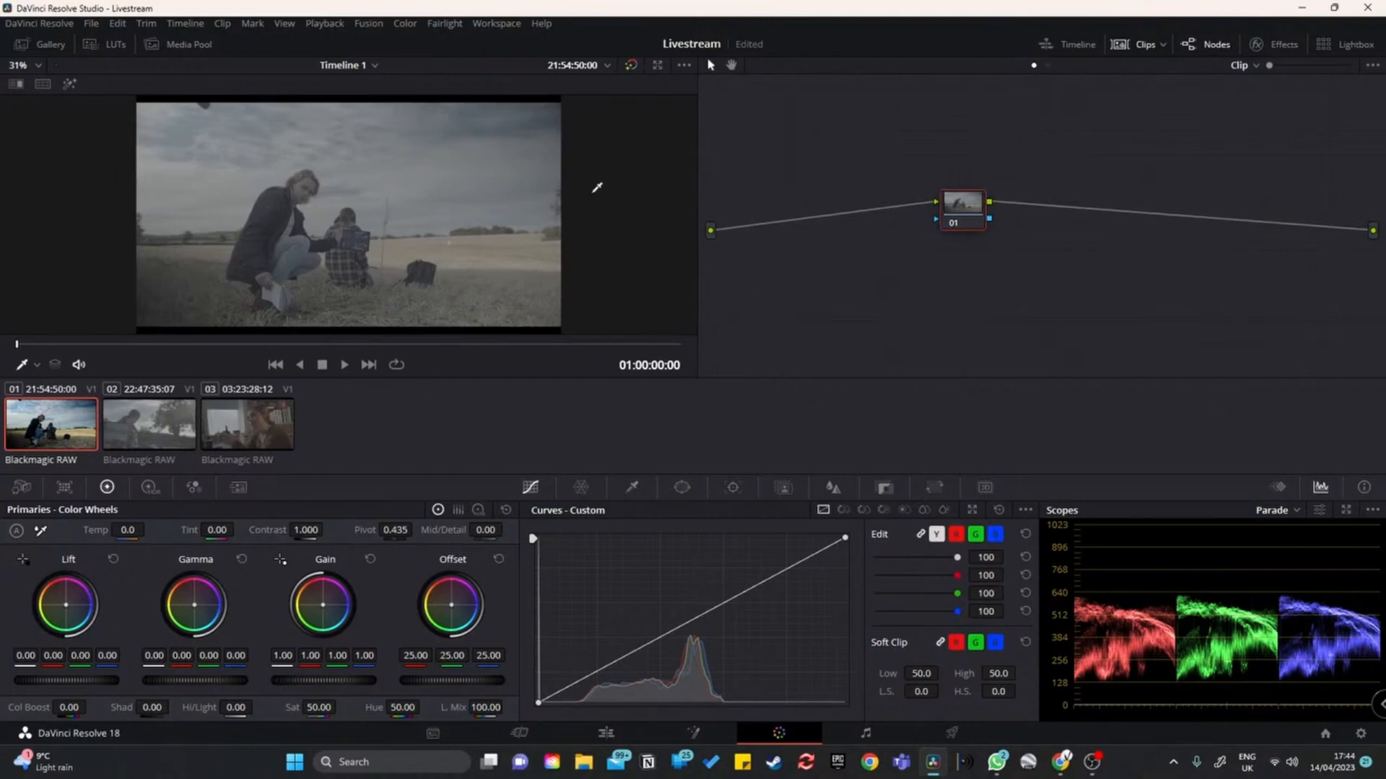
pyautogui.click(119, 444)
pyautogui.click(217, 437)
pyautogui.click(165, 441)
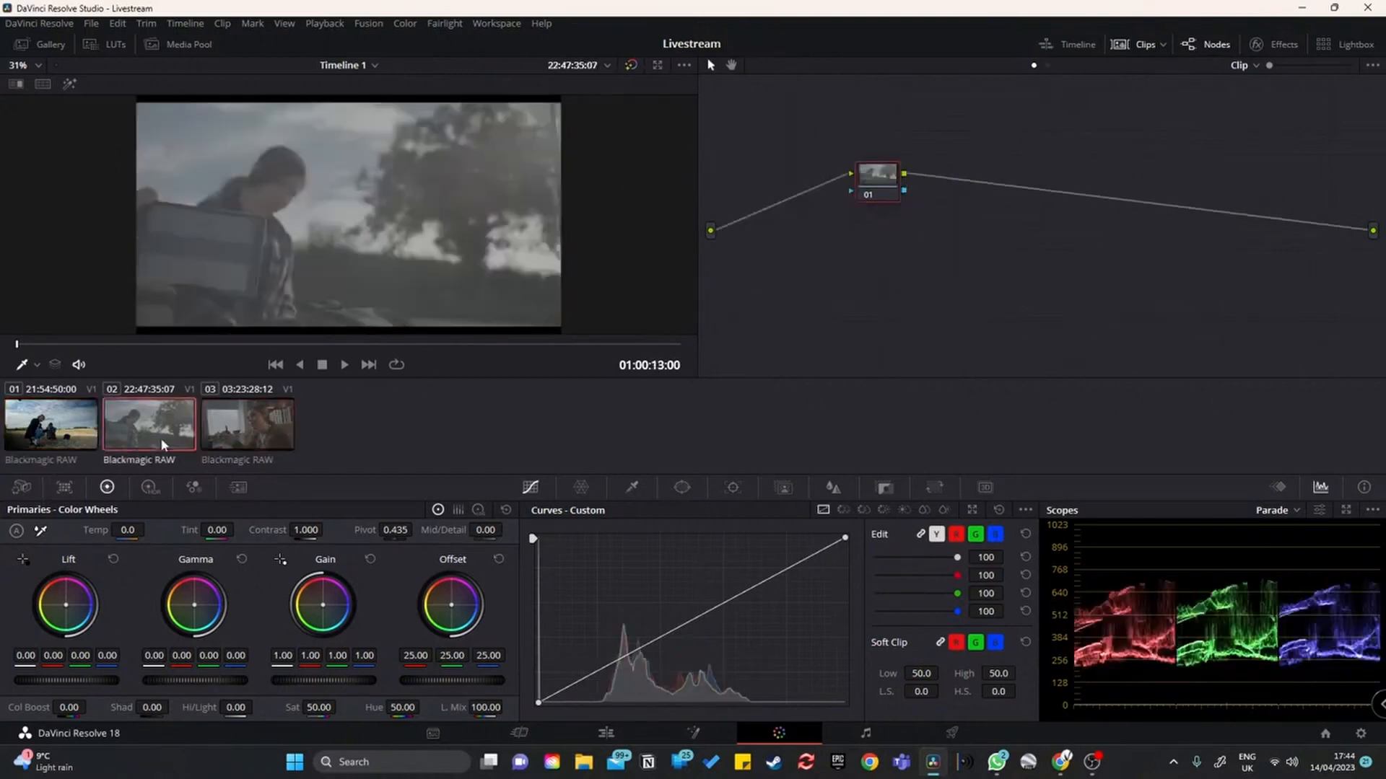
pyautogui.click(90, 444)
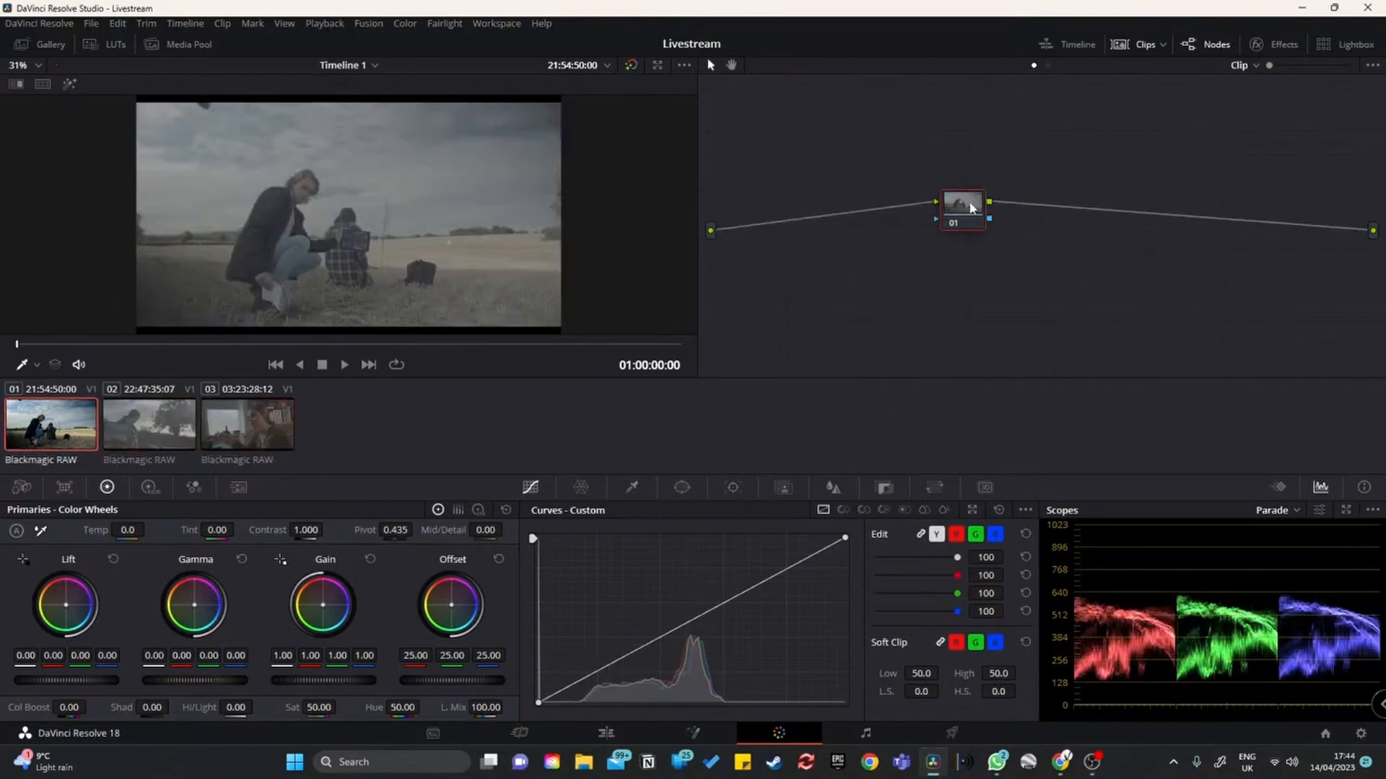
# Step: Add two serial nodes after node 01 on clip 01 and space the three nodes out across the graph
pyautogui.moveTo(975, 203); pyautogui.dragTo(828, 159)
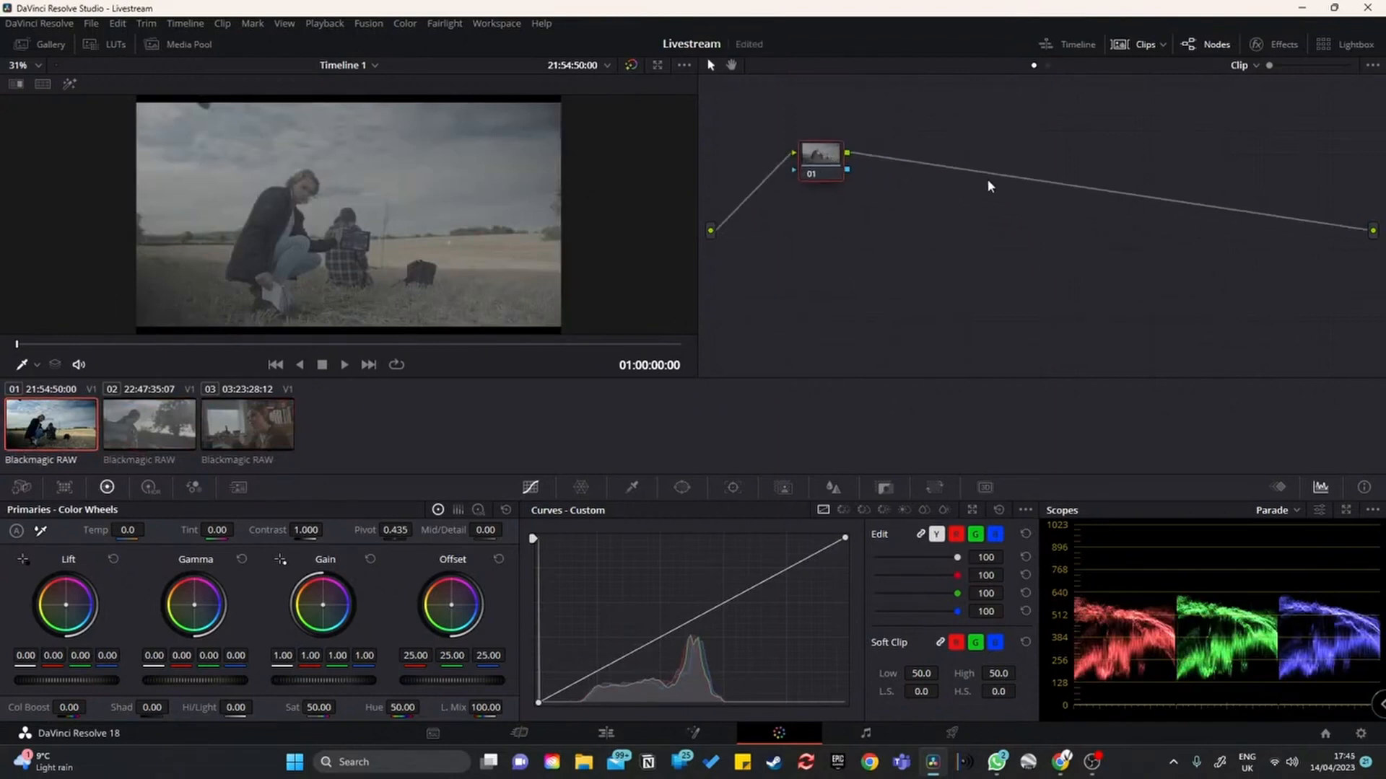
pyautogui.hotkey('alt', 's')
pyautogui.hotkey('alt', 's')
pyautogui.moveTo(789, 104); pyautogui.dragTo(1135, 193)
pyautogui.click(986, 220)
pyautogui.moveTo(975, 189); pyautogui.dragTo(885, 179)
pyautogui.moveTo(1118, 189); pyautogui.dragTo(1187, 173)
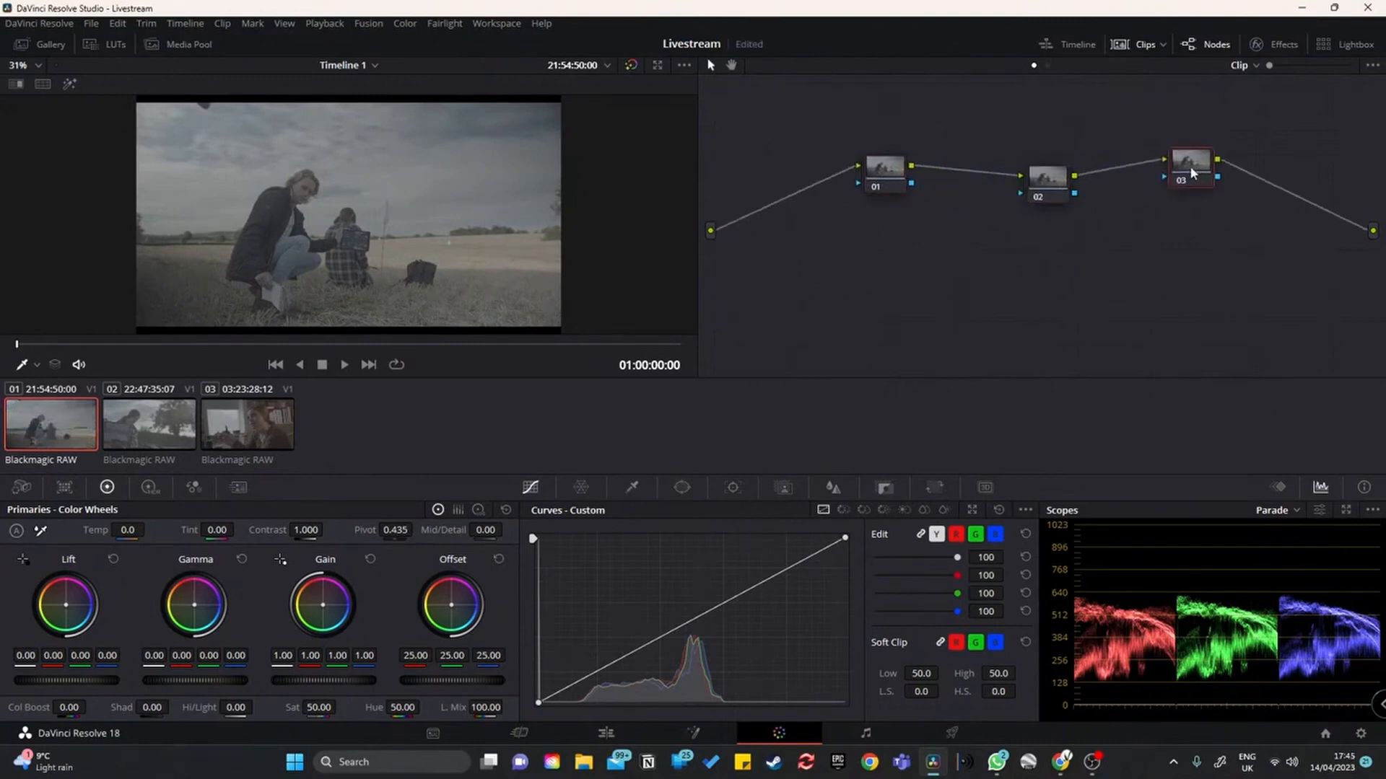
pyautogui.moveTo(1051, 186); pyautogui.dragTo(1036, 211)
# Step: Label node 01 as IDT and node 03 as ODT, and slightly adjust the positions of nodes 01 and 02
pyautogui.click(899, 185)
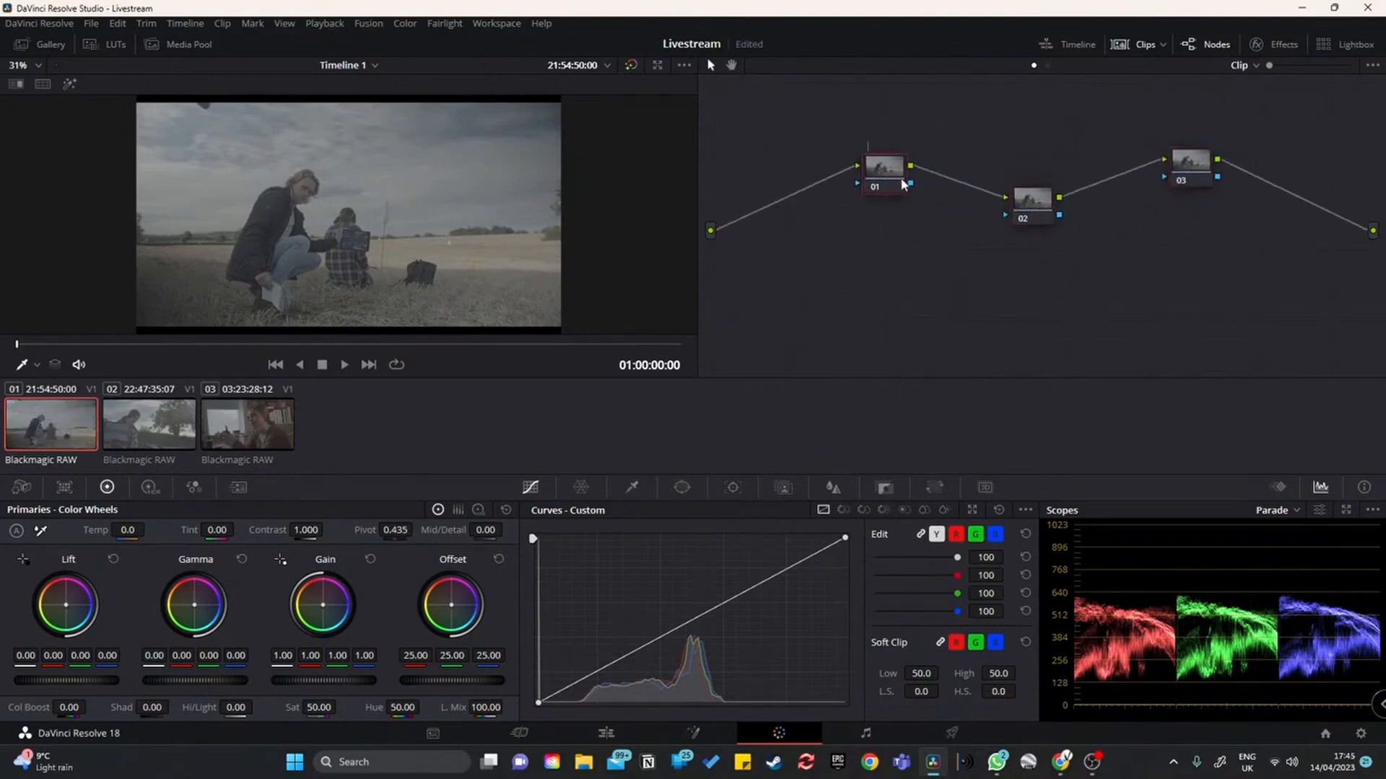
pyautogui.write('D')
pyautogui.press('BackSpace')
pyautogui.write('IDT')
pyautogui.click(1203, 162)
pyautogui.click(888, 172)
pyautogui.moveTo(888, 194); pyautogui.dragTo(848, 189)
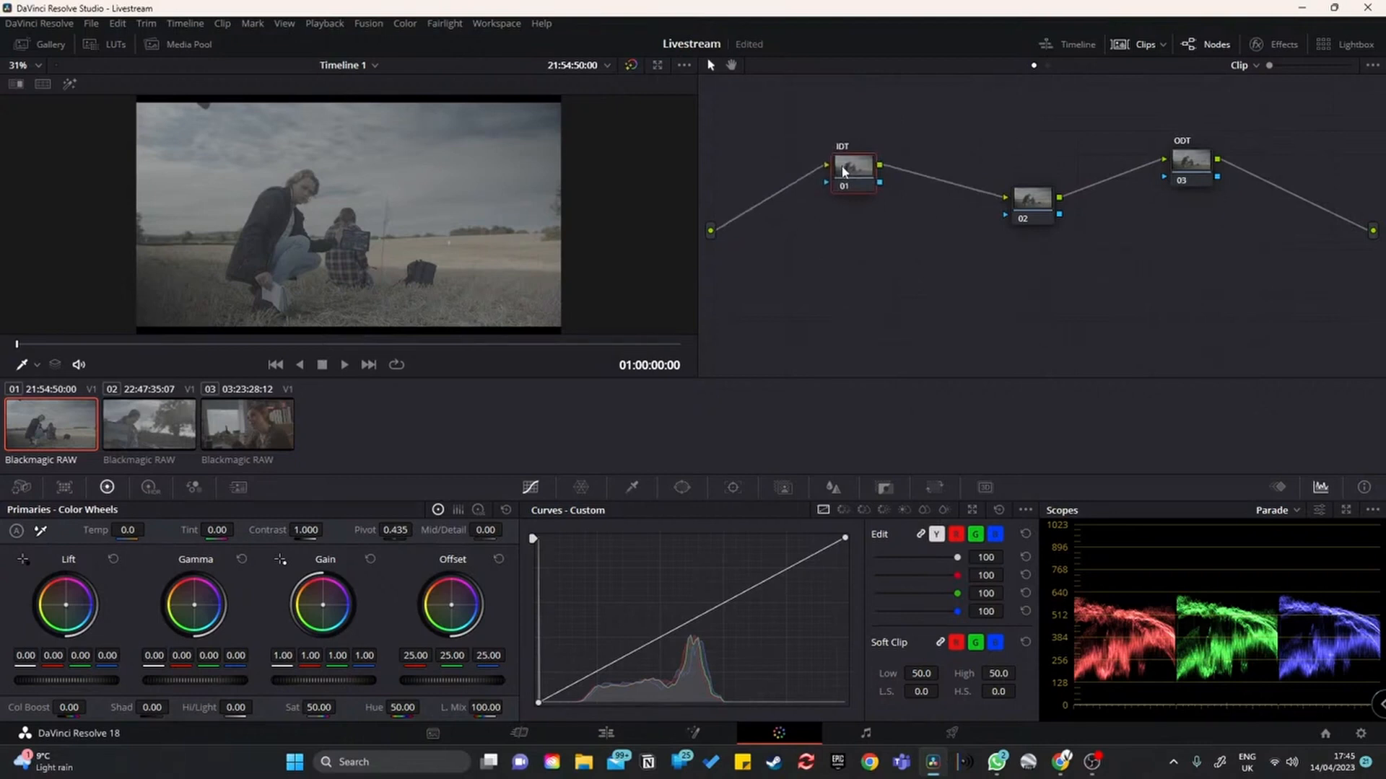
pyautogui.moveTo(849, 171); pyautogui.dragTo(849, 170)
pyautogui.moveTo(1037, 214); pyautogui.dragTo(1032, 213)
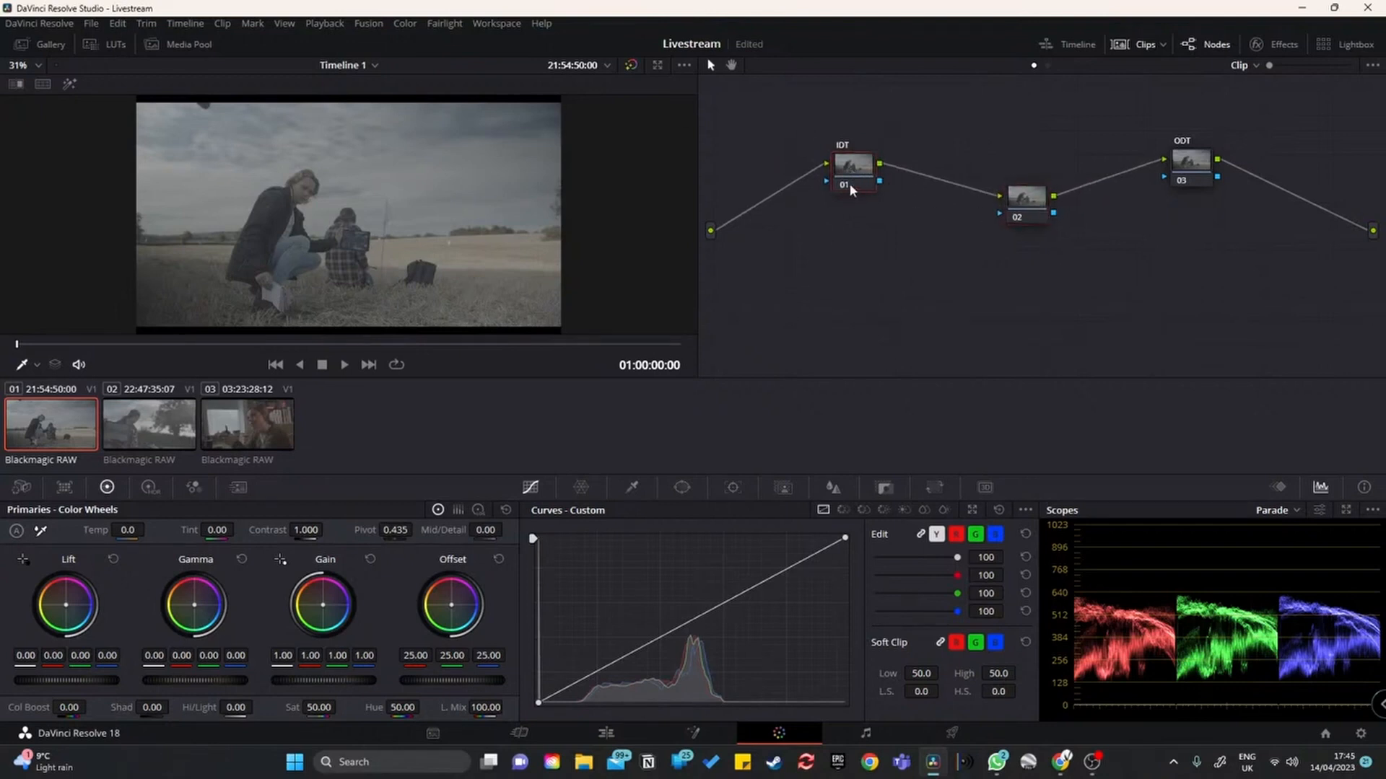
# Step: Apply the Color Space Transform effect from the Resolve FX Color group to the IDT node
pyautogui.click(1276, 44)
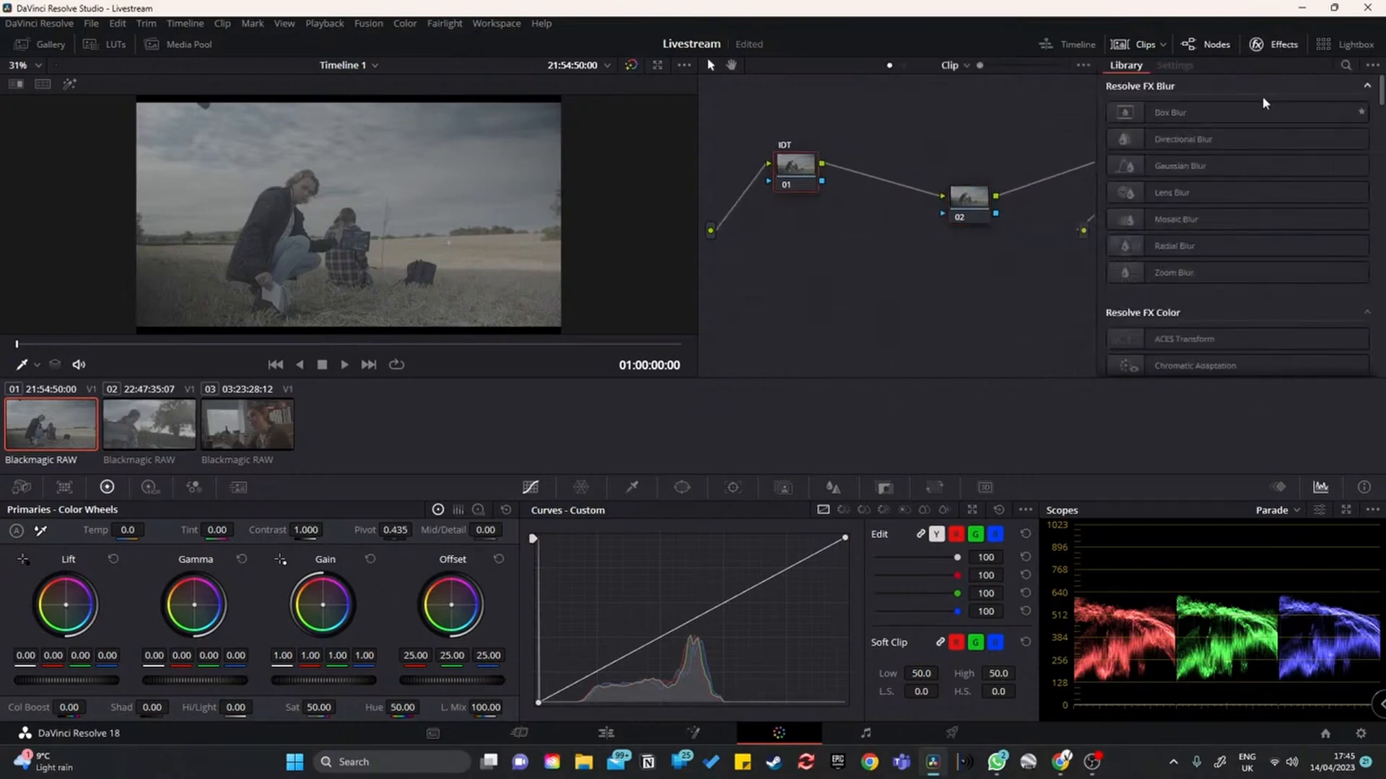
pyautogui.scroll(-2, 1239, 249)
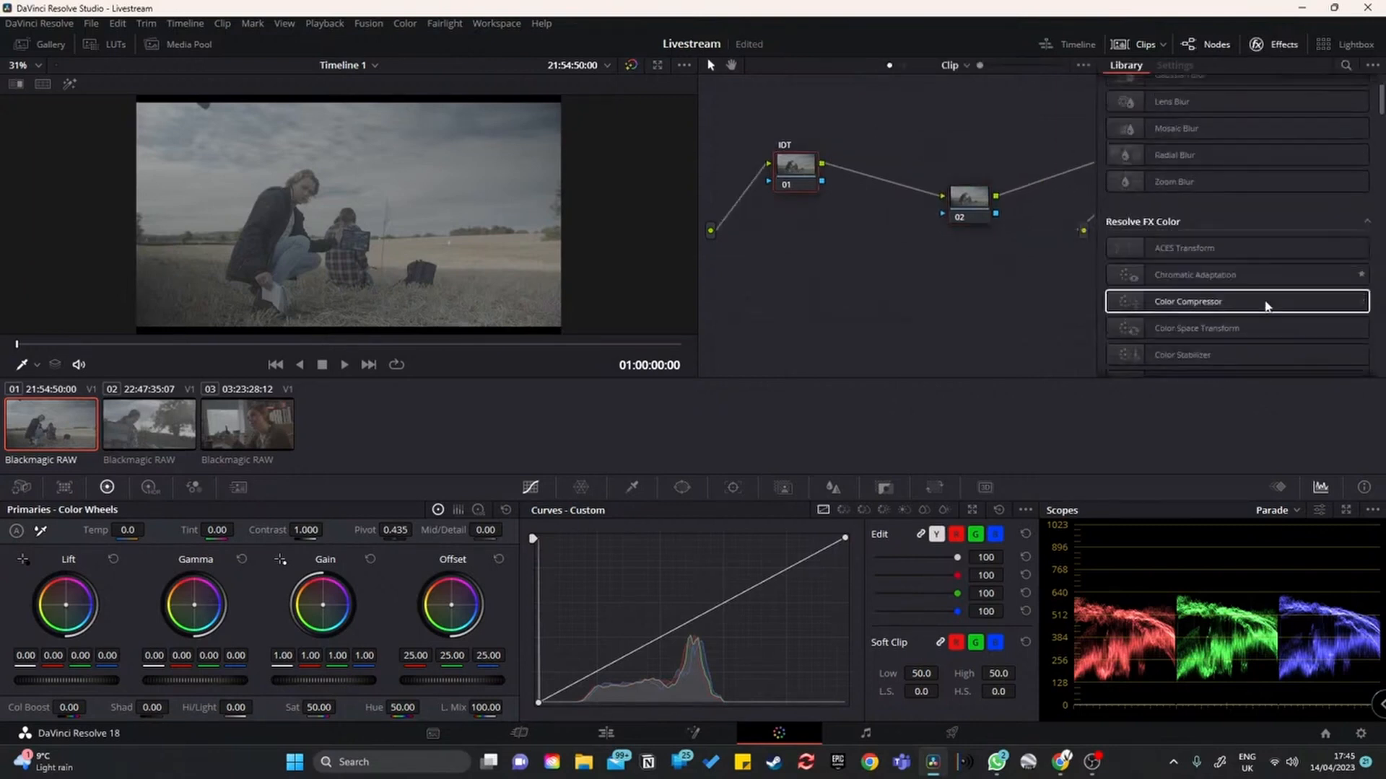
pyautogui.moveTo(1240, 334); pyautogui.dragTo(801, 173)
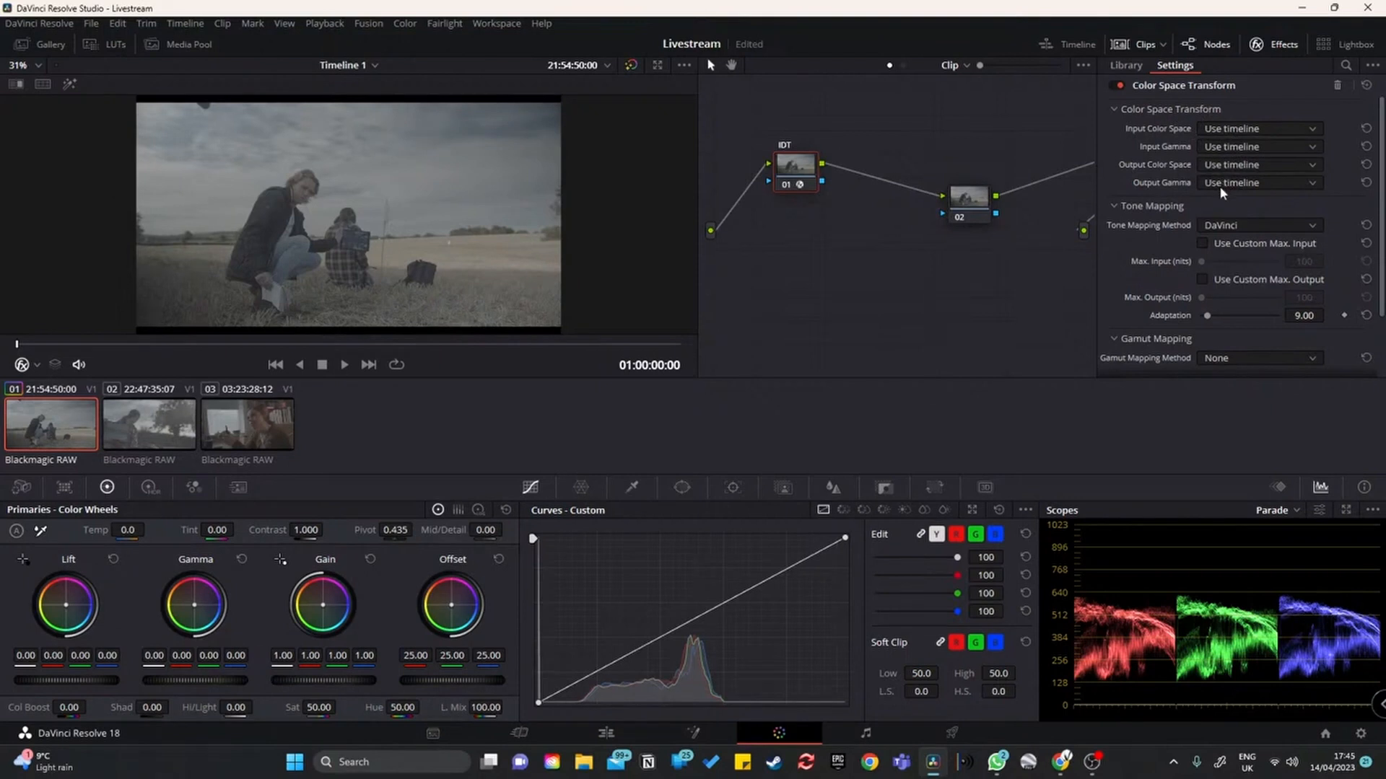
# Step: Set the IDT transform's input color space and input gamma to Blackmagic Design Pocket 4K Film Gen 4
pyautogui.click(1231, 133)
pyautogui.scroll(-2, 1246, 272)
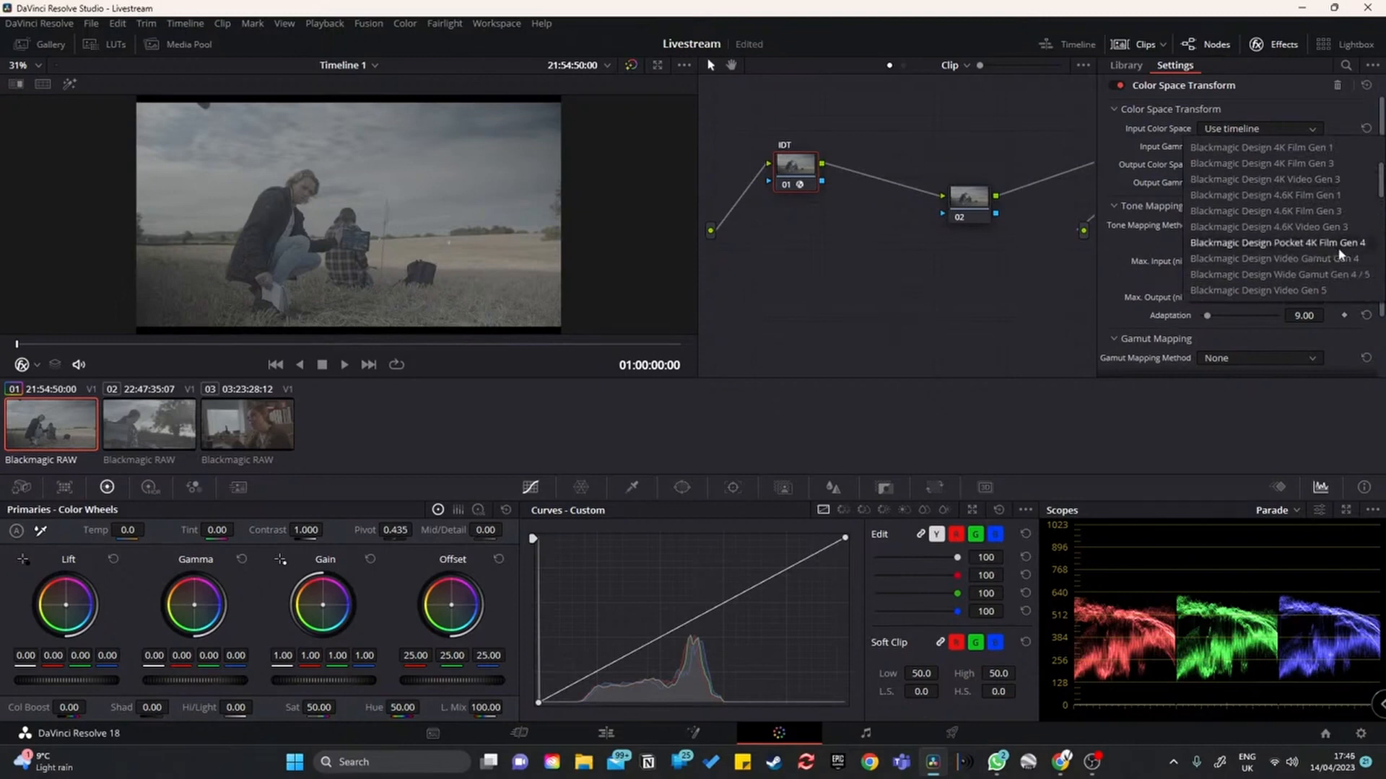
pyautogui.click(1311, 245)
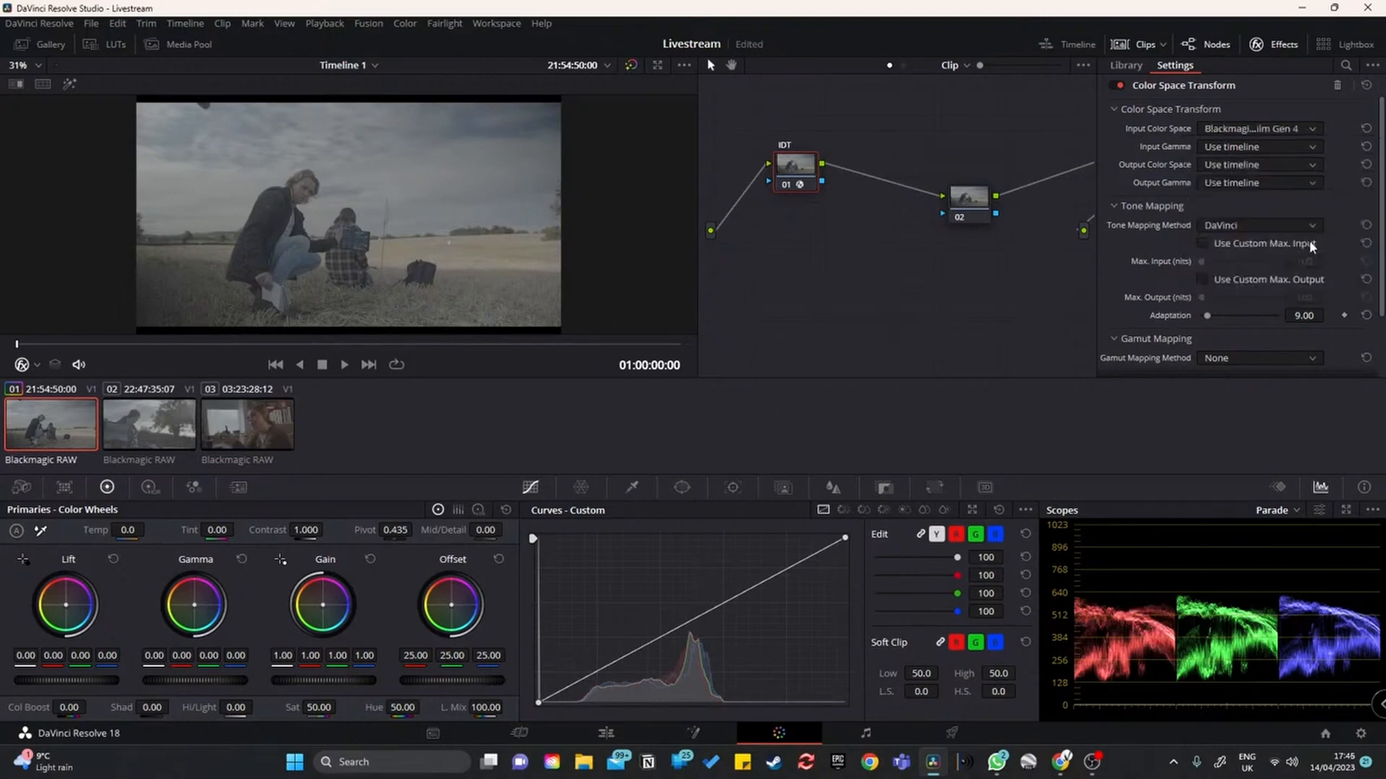
pyautogui.click(1252, 148)
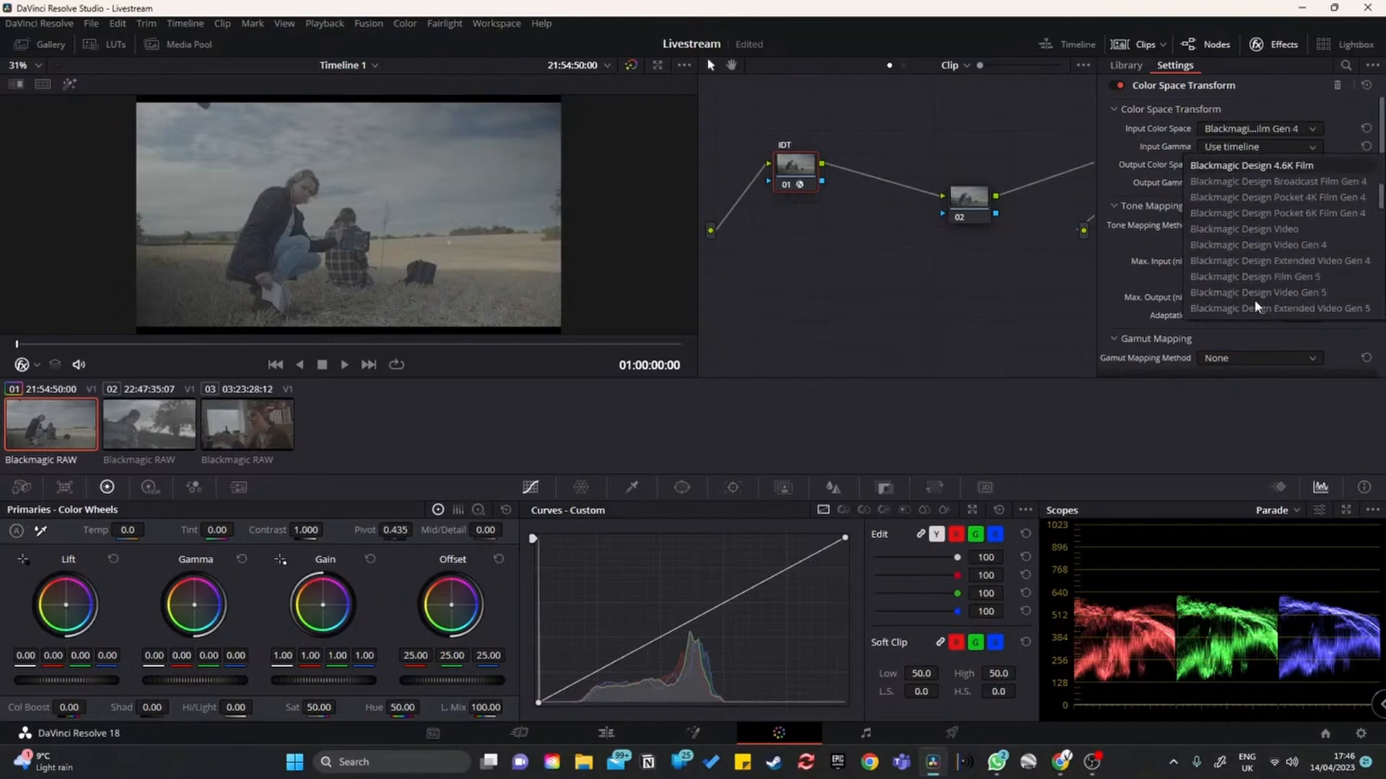
pyautogui.click(1287, 196)
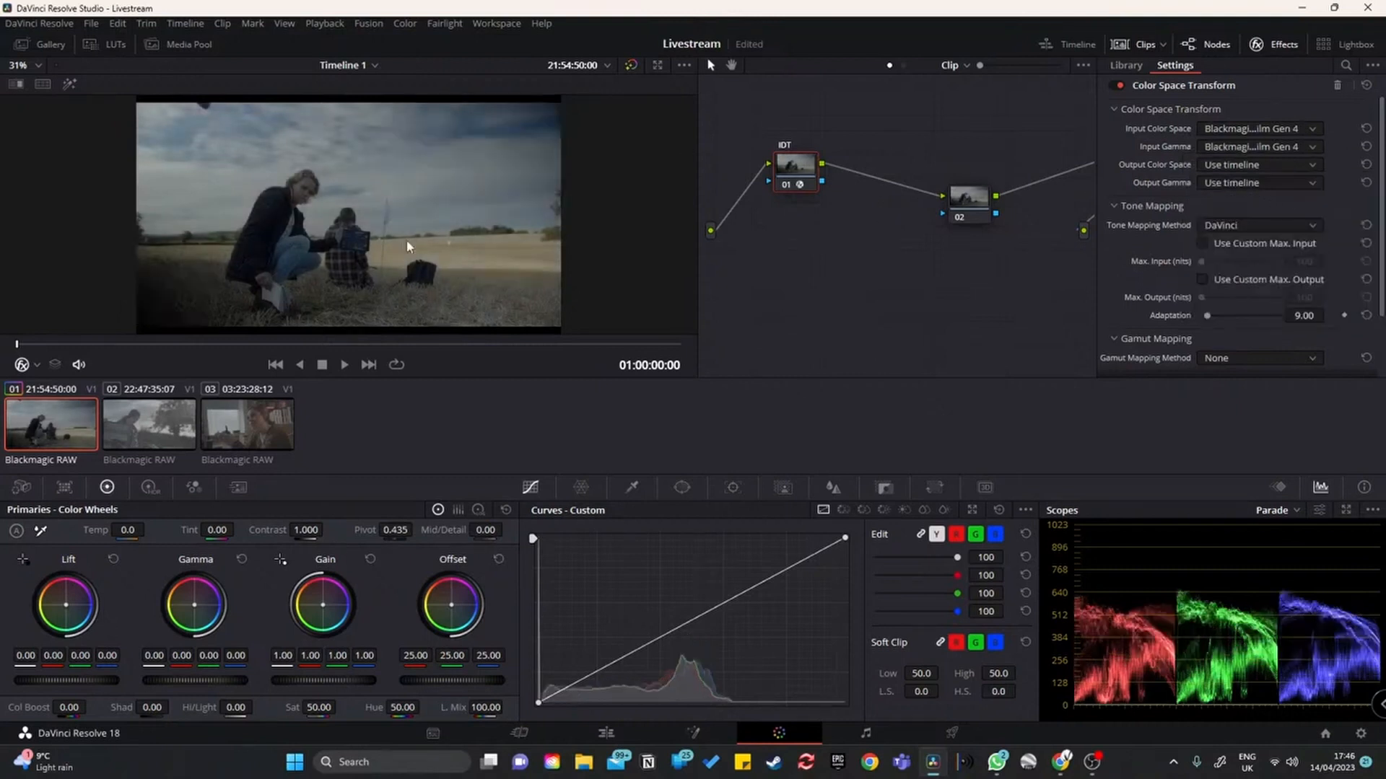
# Step: Set the IDT transform's output color space to DaVinci Wide Gamut and output gamma to DaVinci Intermediate, and hide the effect settings
pyautogui.click(1295, 164)
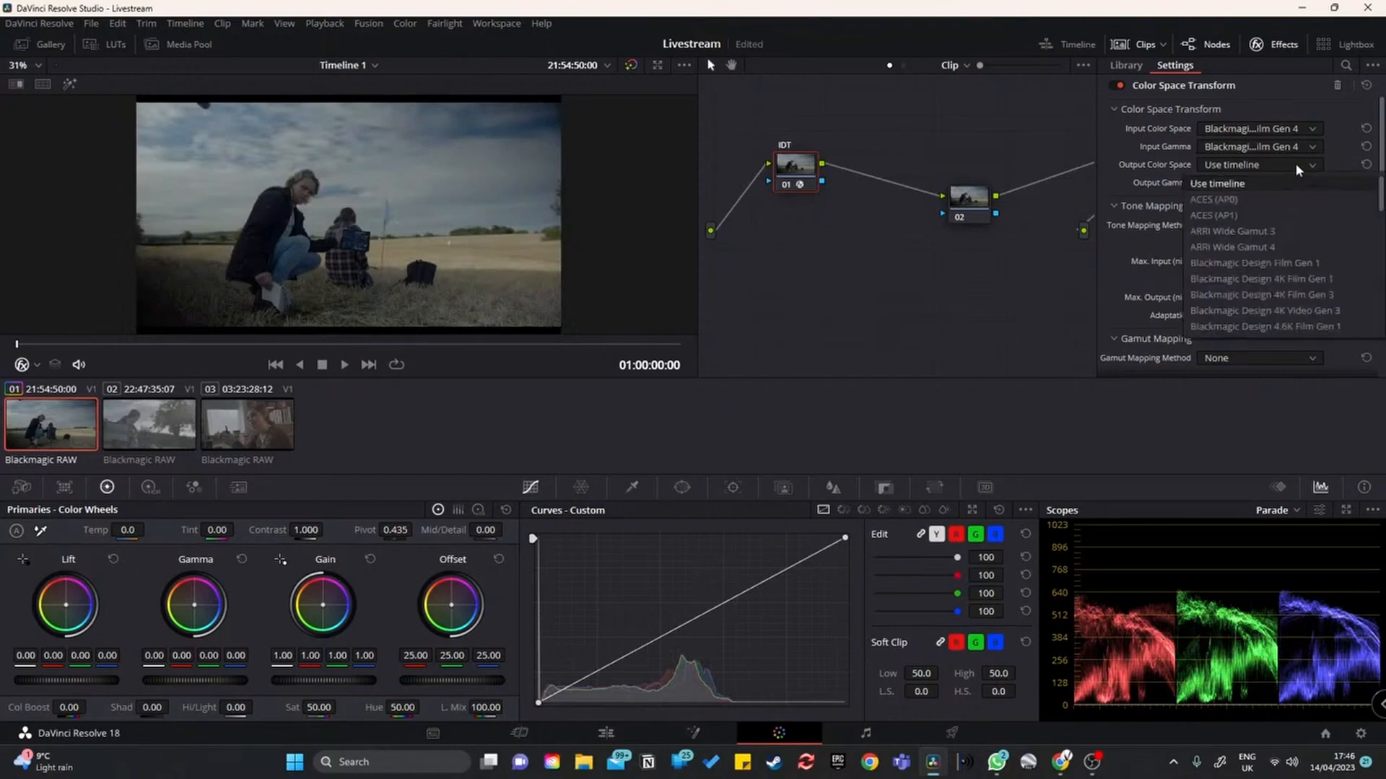
pyautogui.scroll(-4, 1269, 280)
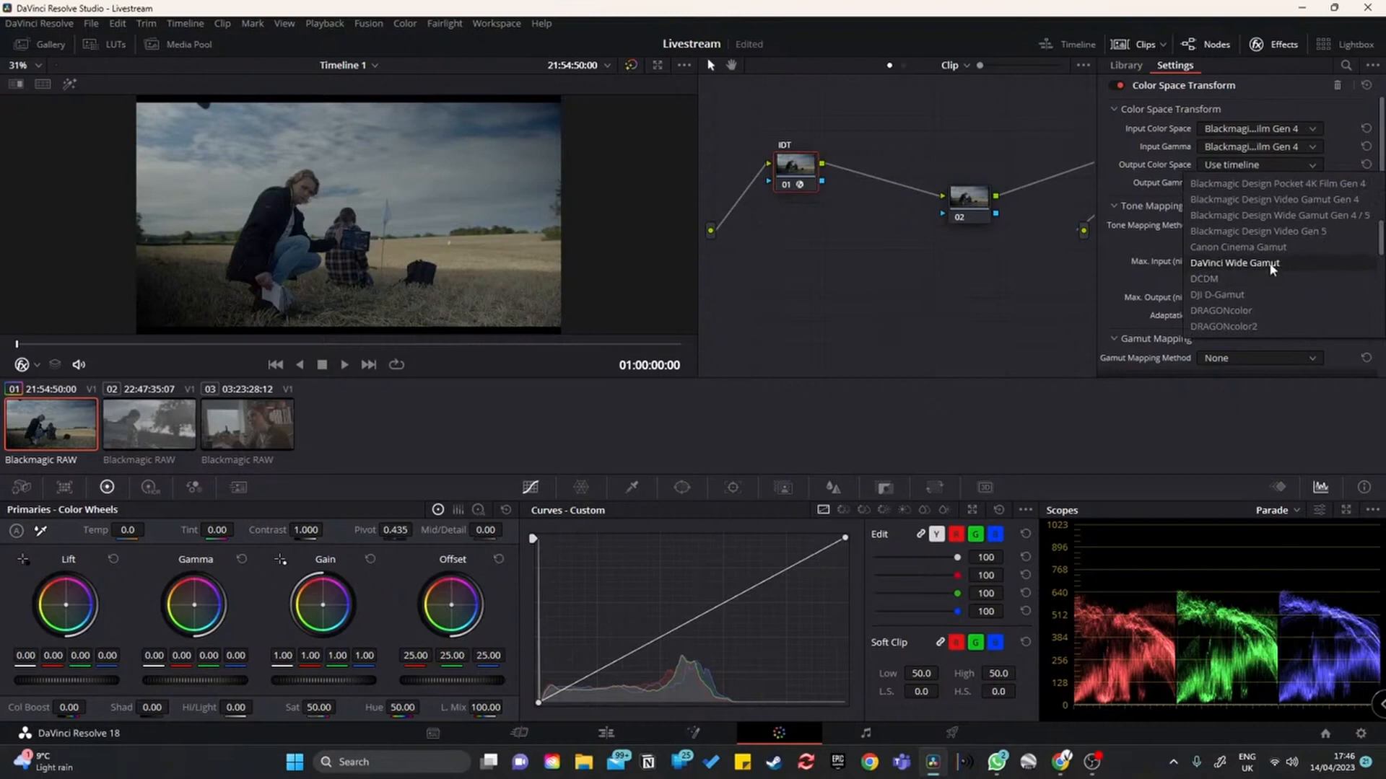
pyautogui.click(1267, 264)
pyautogui.click(1262, 182)
pyautogui.scroll(-5, 1263, 287)
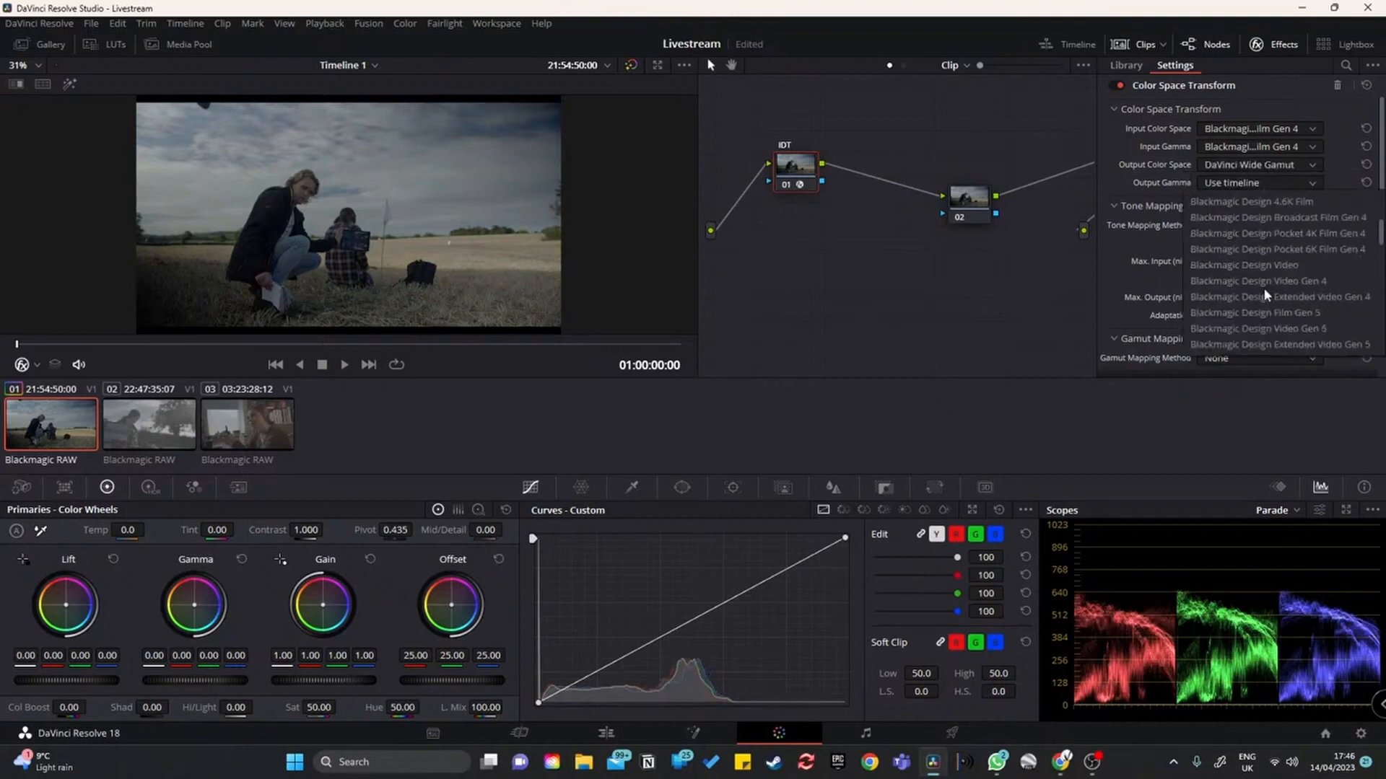
pyautogui.click(1266, 284)
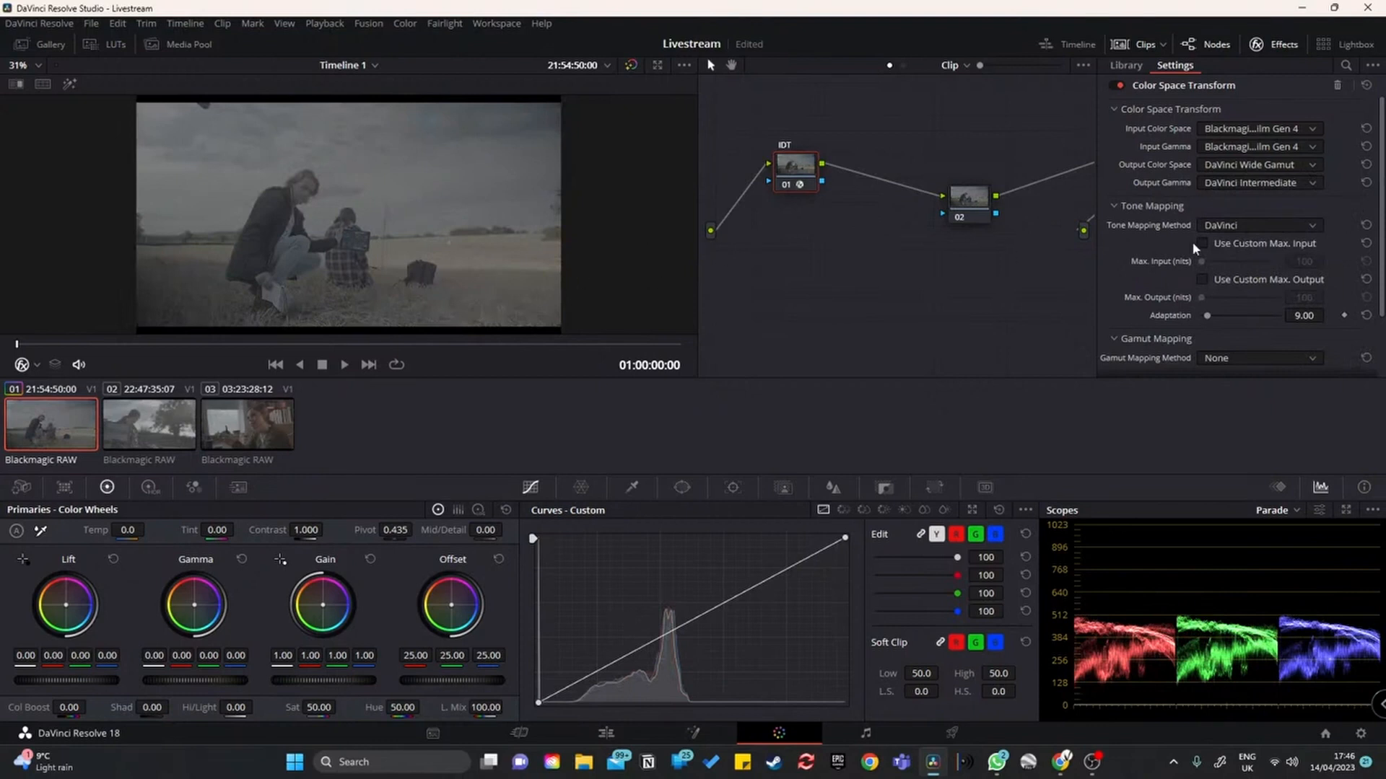
pyautogui.click(1274, 44)
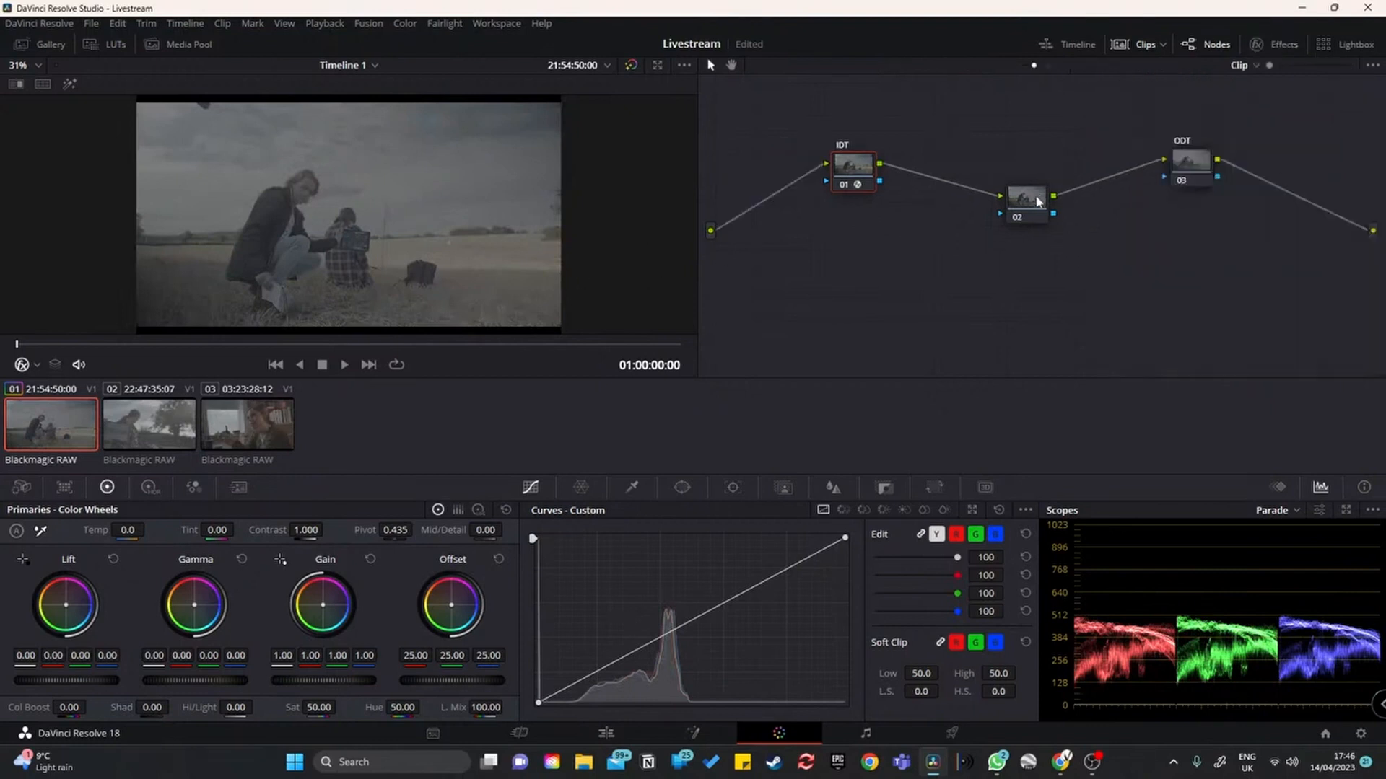
# Step: Lower node 02 in the node graph and shift the ODT node slightly closer to it
pyautogui.moveTo(1037, 201); pyautogui.dragTo(1020, 217)
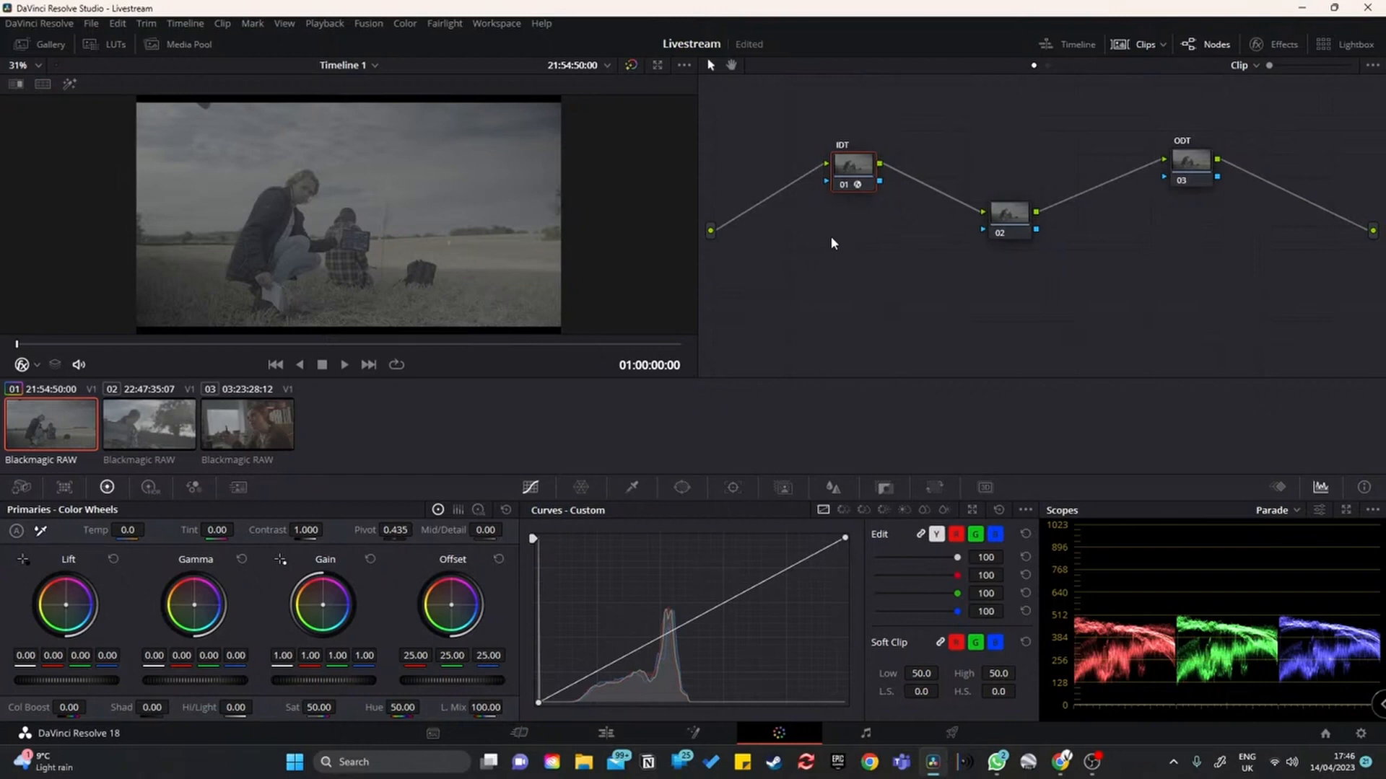
pyautogui.moveTo(1010, 220); pyautogui.dragTo(1001, 237)
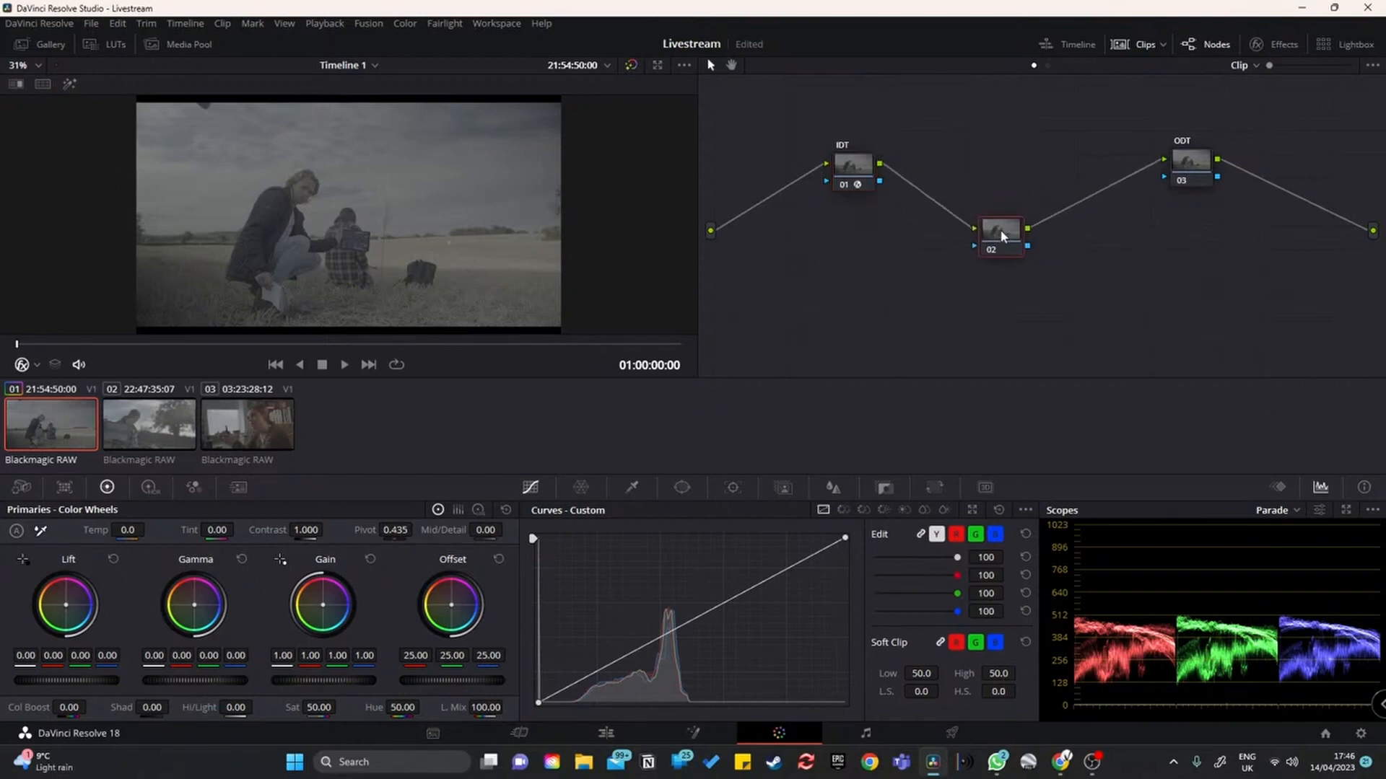
pyautogui.moveTo(1203, 167); pyautogui.dragTo(1177, 160)
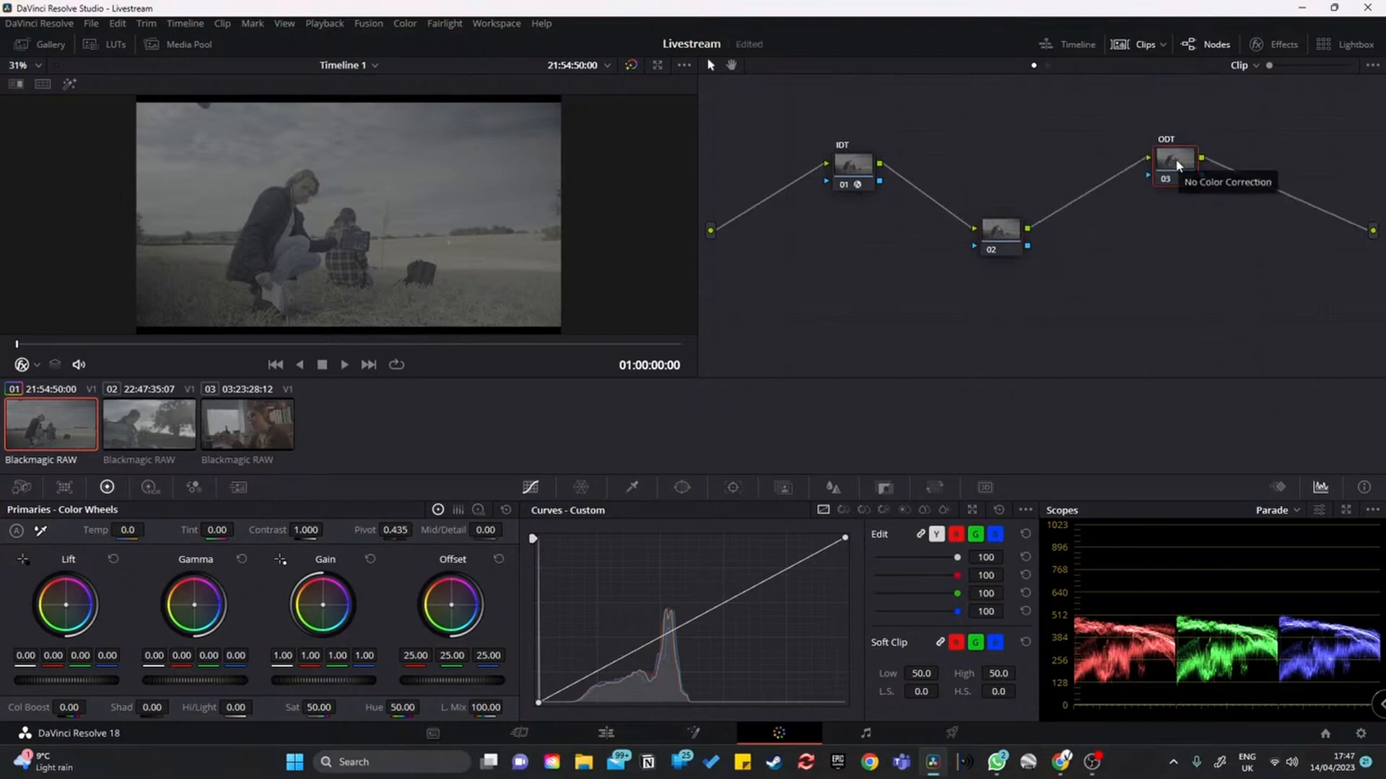
# Step: Apply a Color Space Transform effect to the ODT node and raise node 02 slightly, keeping the ODT node selected
pyautogui.click(1272, 37)
pyautogui.moveTo(1197, 329); pyautogui.dragTo(1081, 159)
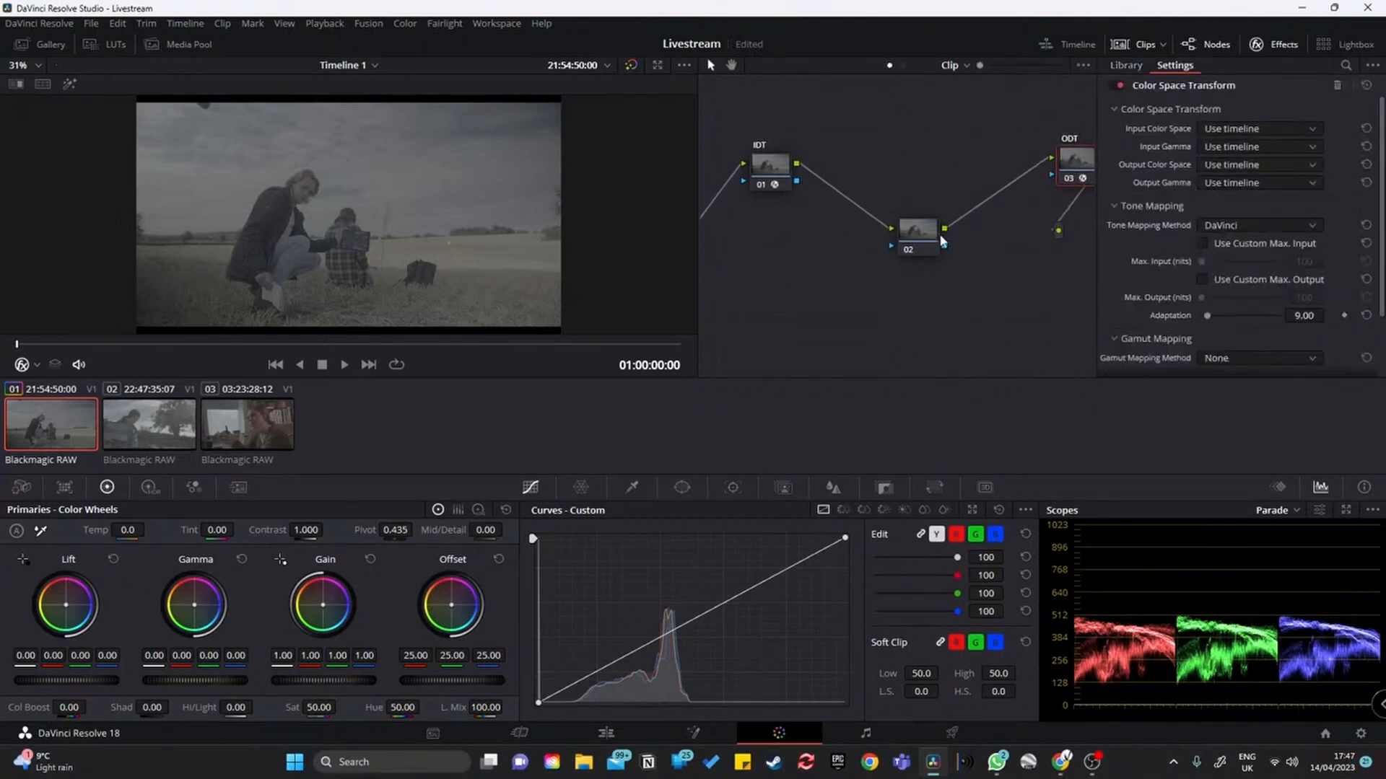
pyautogui.moveTo(941, 237); pyautogui.dragTo(930, 215)
pyautogui.click(1079, 161)
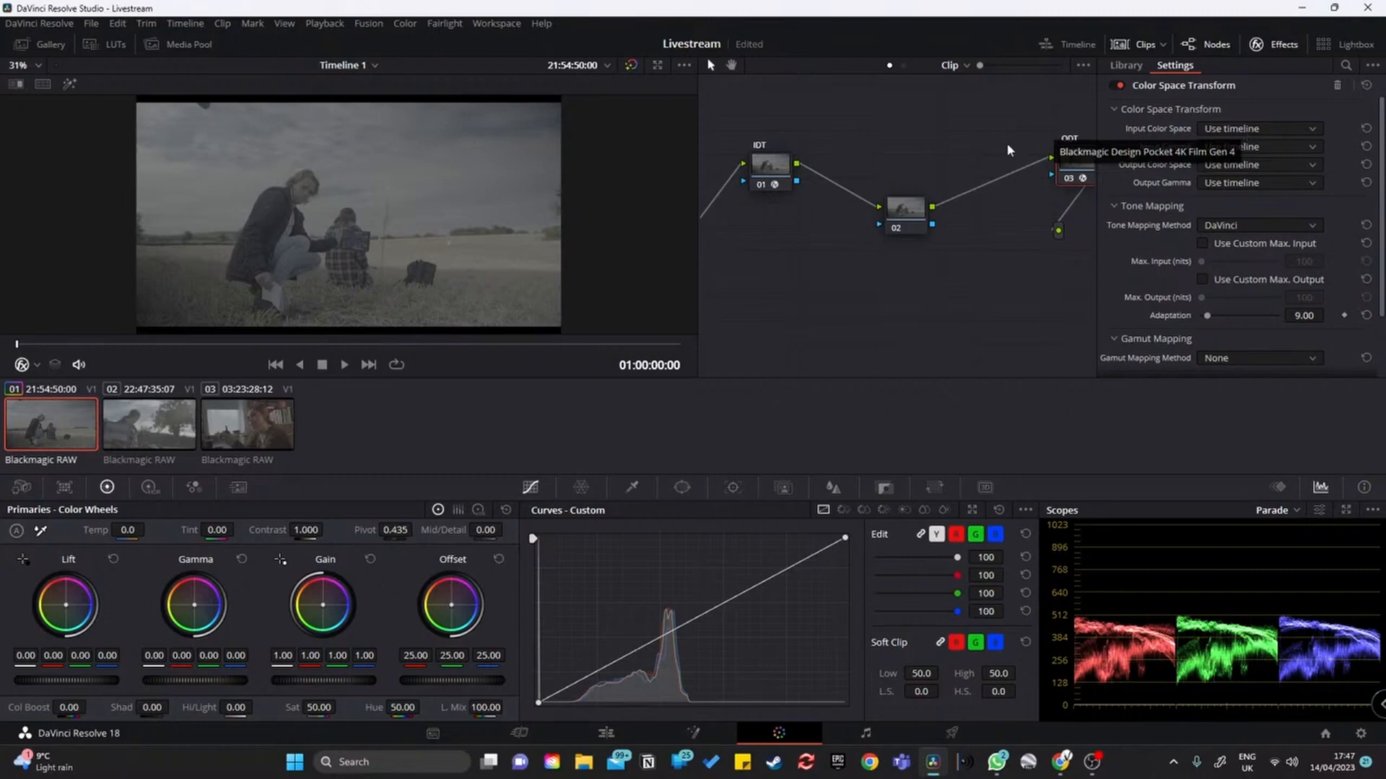
# Step: Set the ODT transform's input color space to DaVinci Wide Gamut and input gamma to DaVinci Intermediate
pyautogui.click(1241, 130)
pyautogui.scroll(-3, 1258, 266)
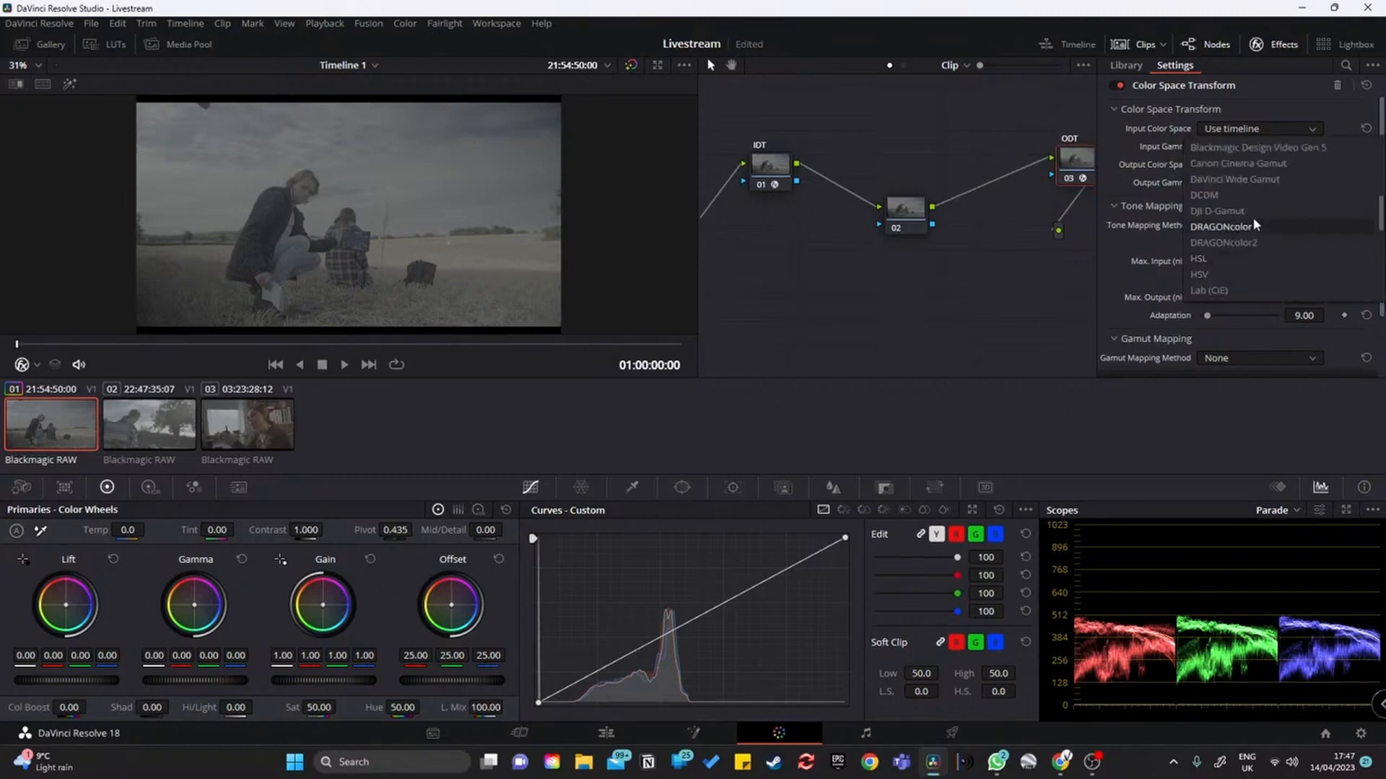
pyautogui.click(1250, 180)
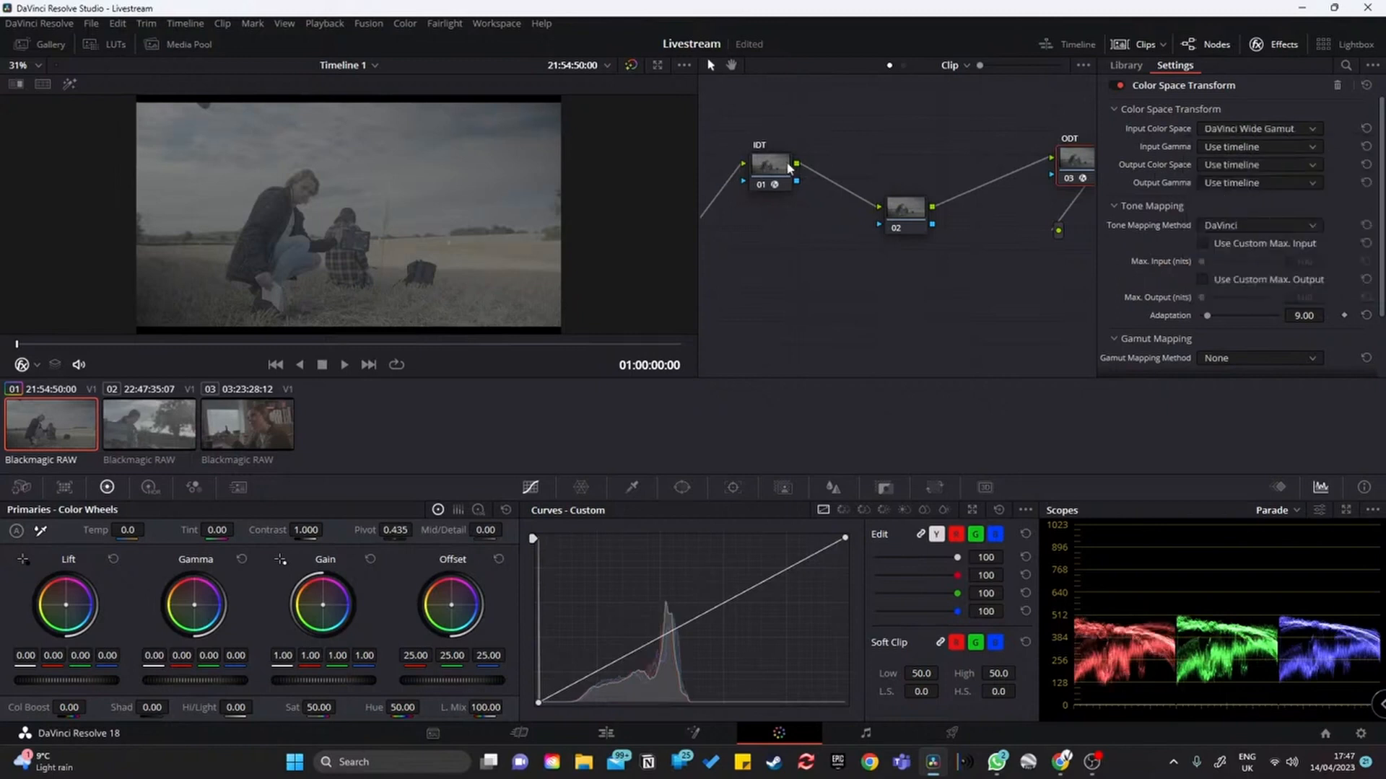
pyautogui.click(1234, 149)
pyautogui.scroll(-5, 1241, 235)
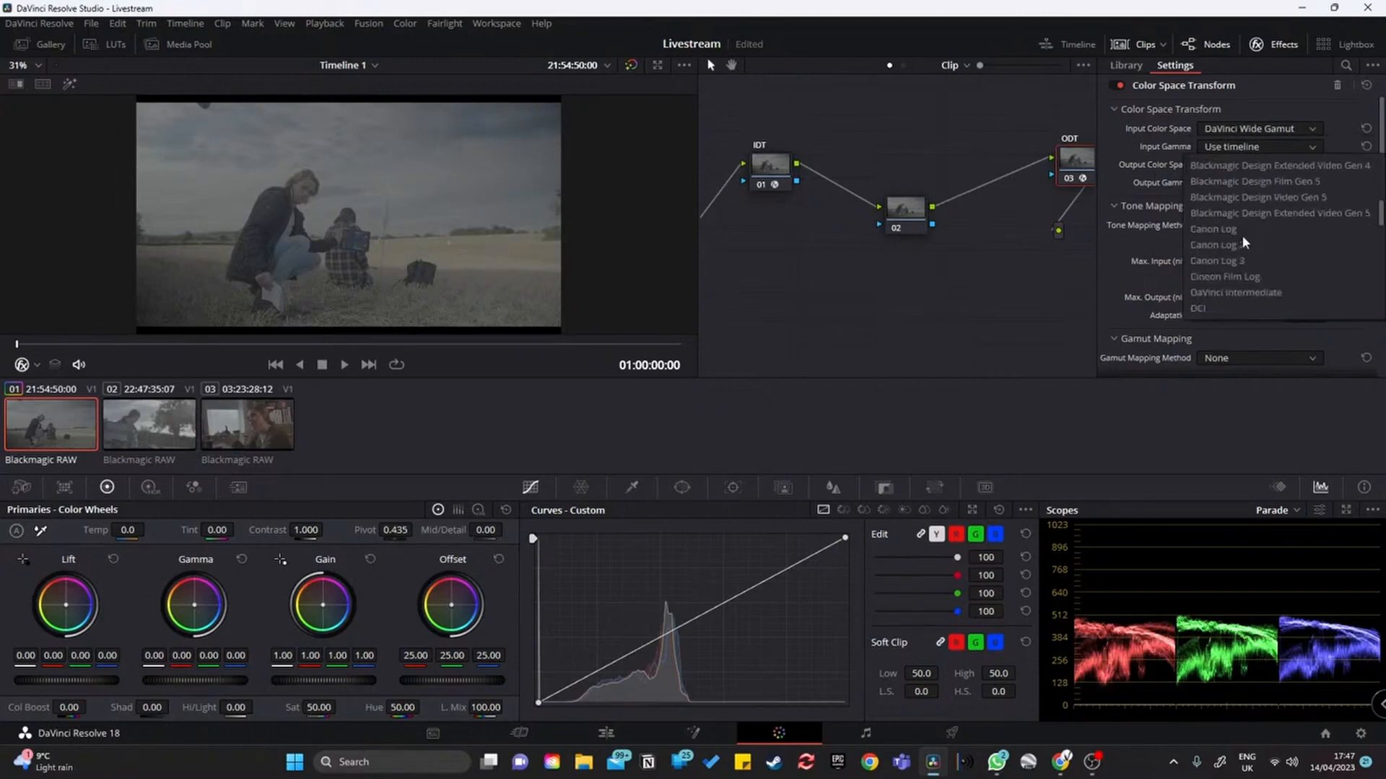
pyautogui.click(1242, 245)
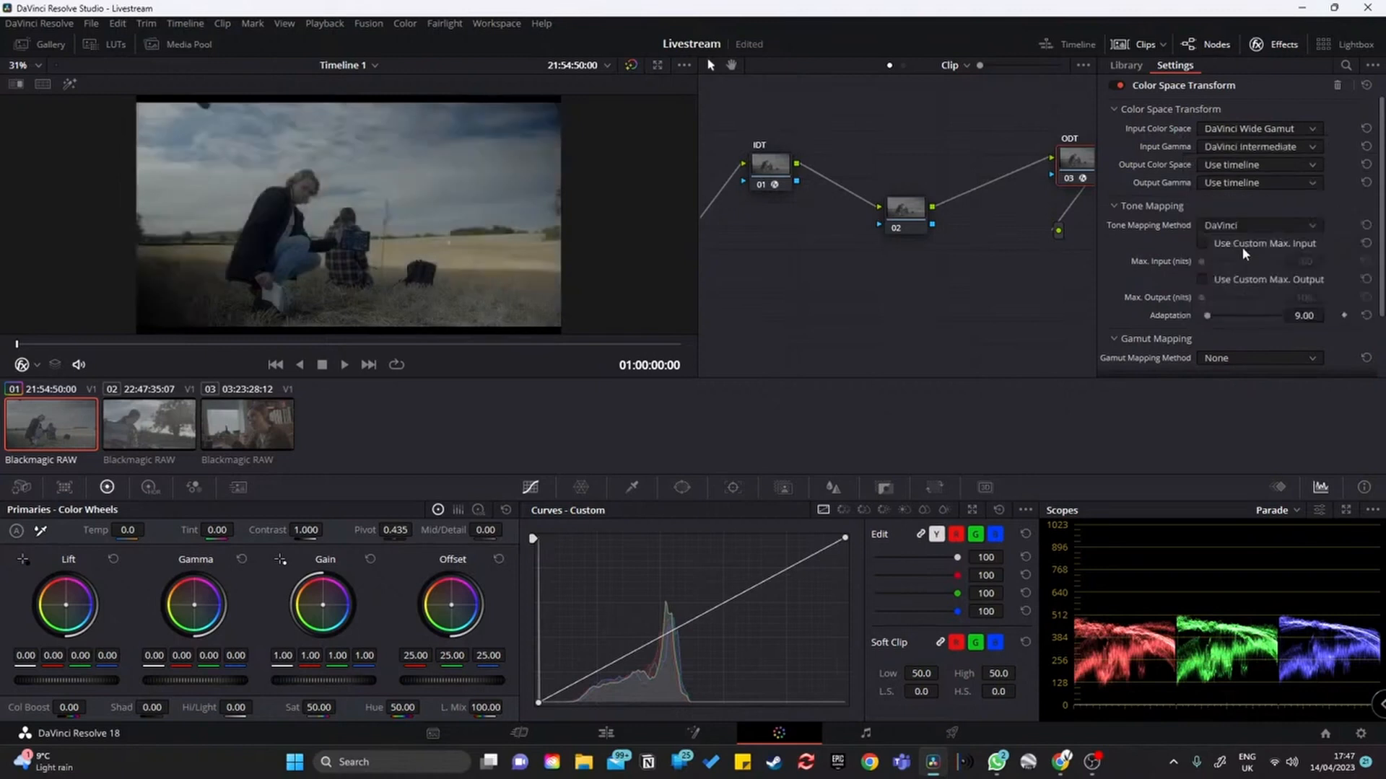
# Step: Set the ODT transform's output color space to Rec.709 and output gamma to Gamma 2.4
pyautogui.click(1231, 165)
pyautogui.scroll(-5, 1252, 274)
pyautogui.scroll(-5, 1253, 273)
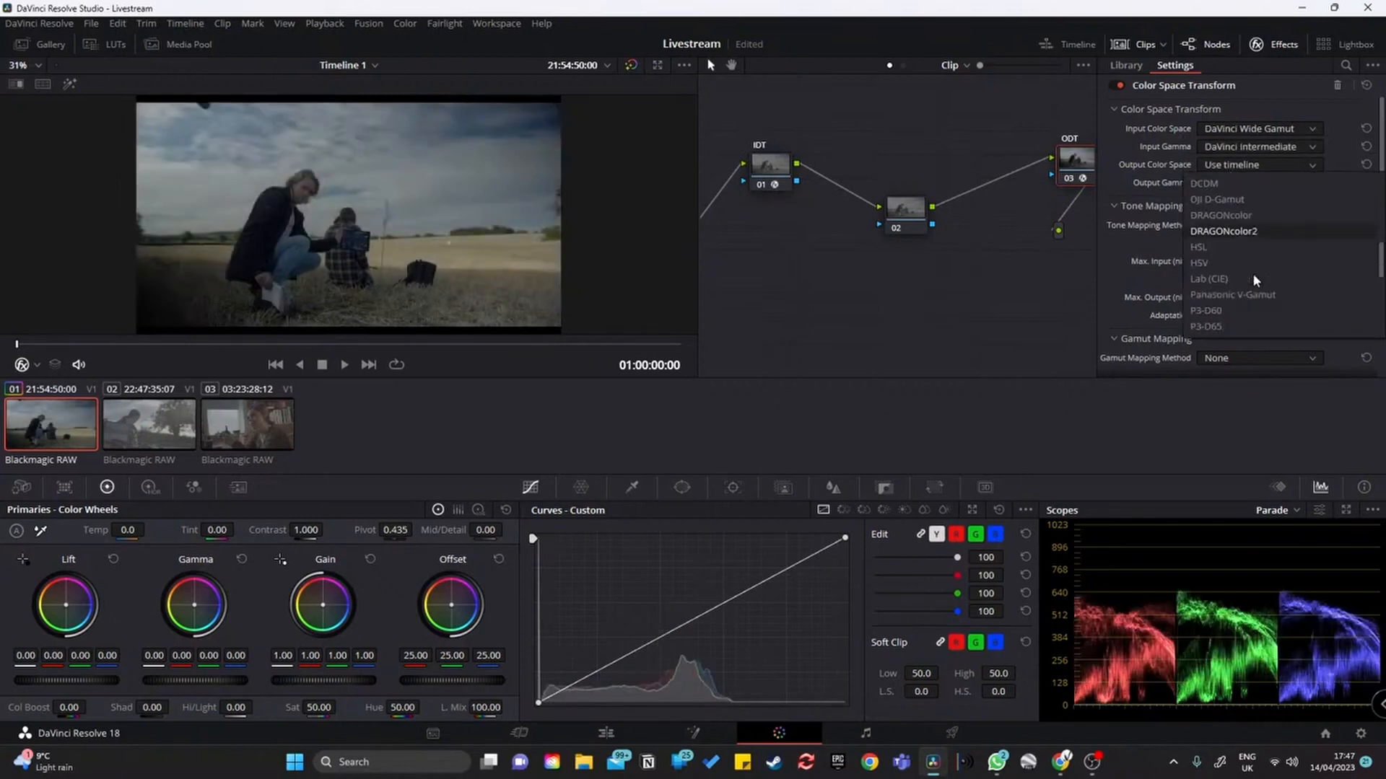
pyautogui.scroll(2, 1248, 277)
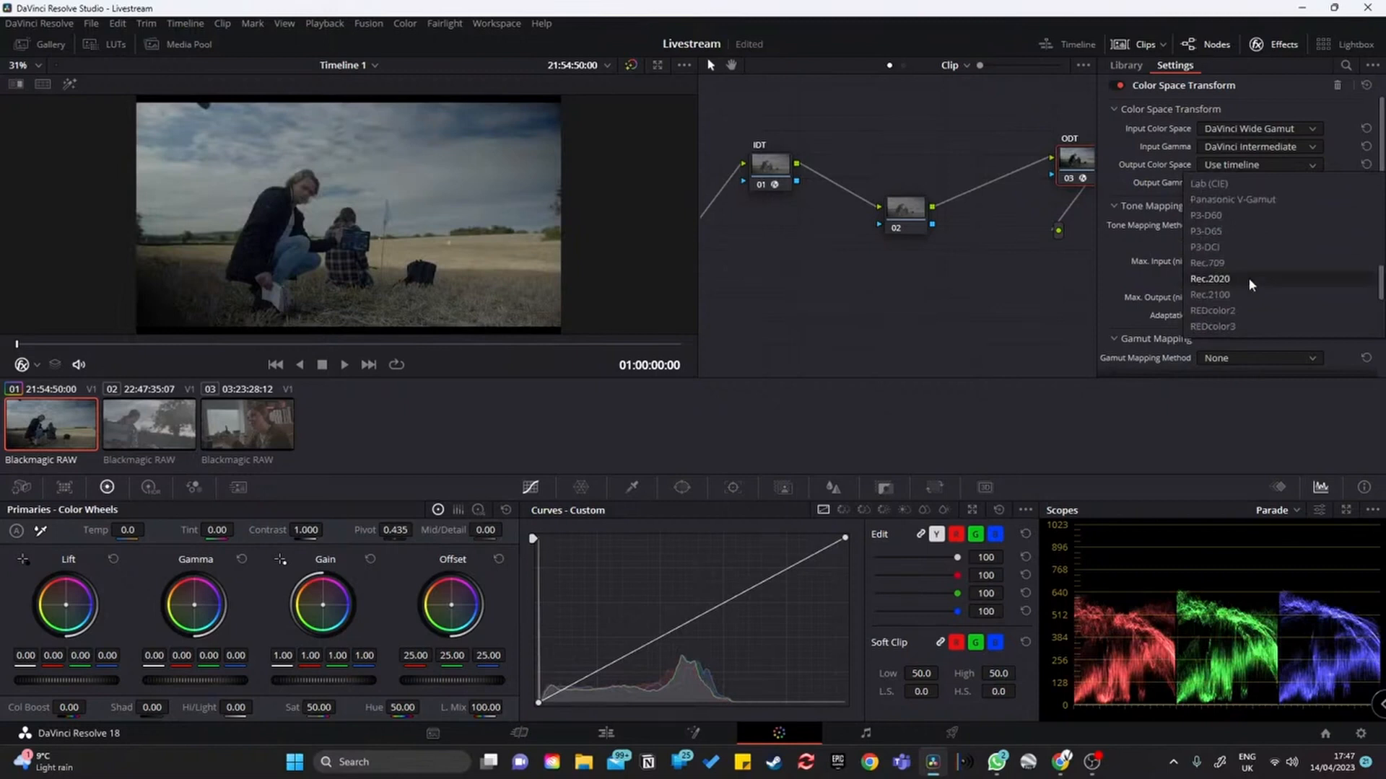
pyautogui.click(1244, 266)
pyautogui.click(1250, 186)
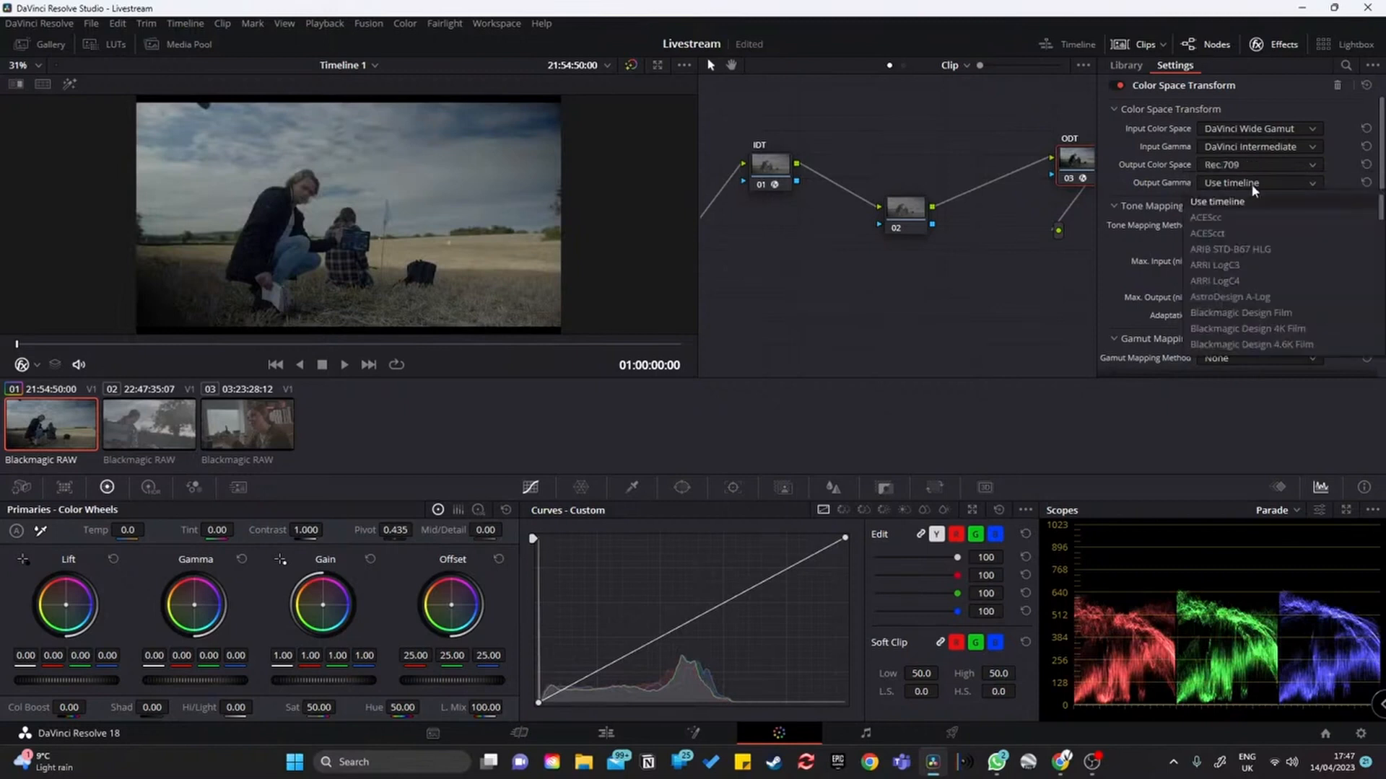
pyautogui.scroll(-5, 1261, 297)
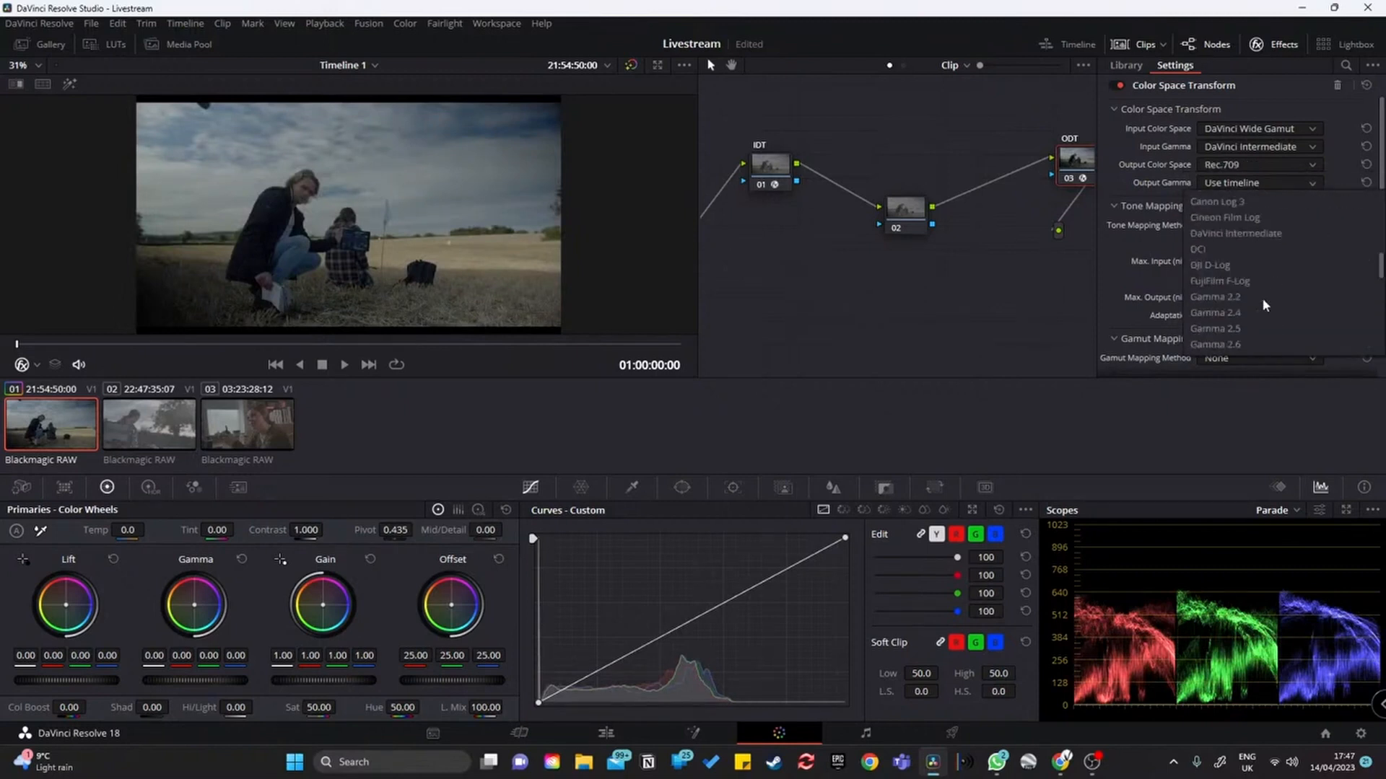
pyautogui.click(1253, 315)
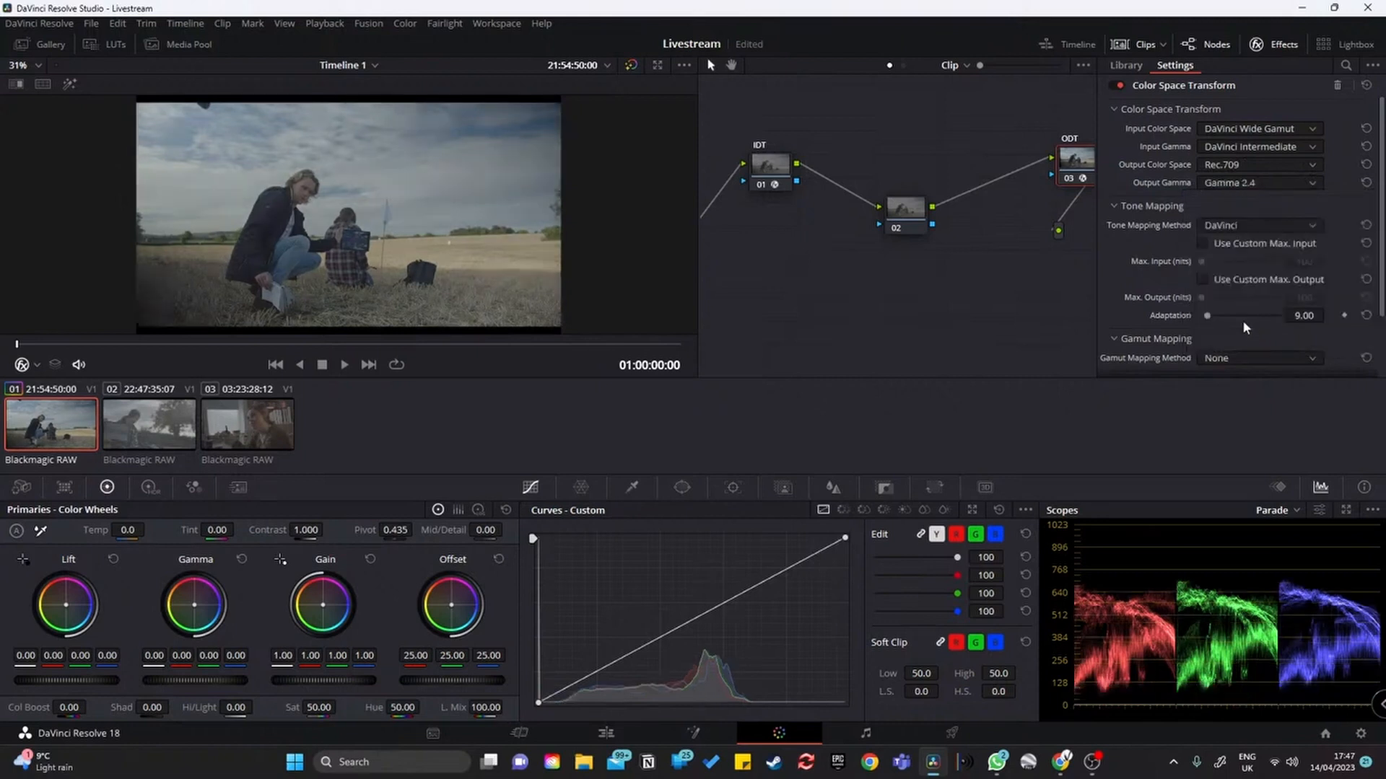
# Step: Compare the transformed first clip with the ungraded second and third clips, ending on the first clip
pyautogui.click(125, 438)
pyautogui.press('Down')
pyautogui.press('Up')
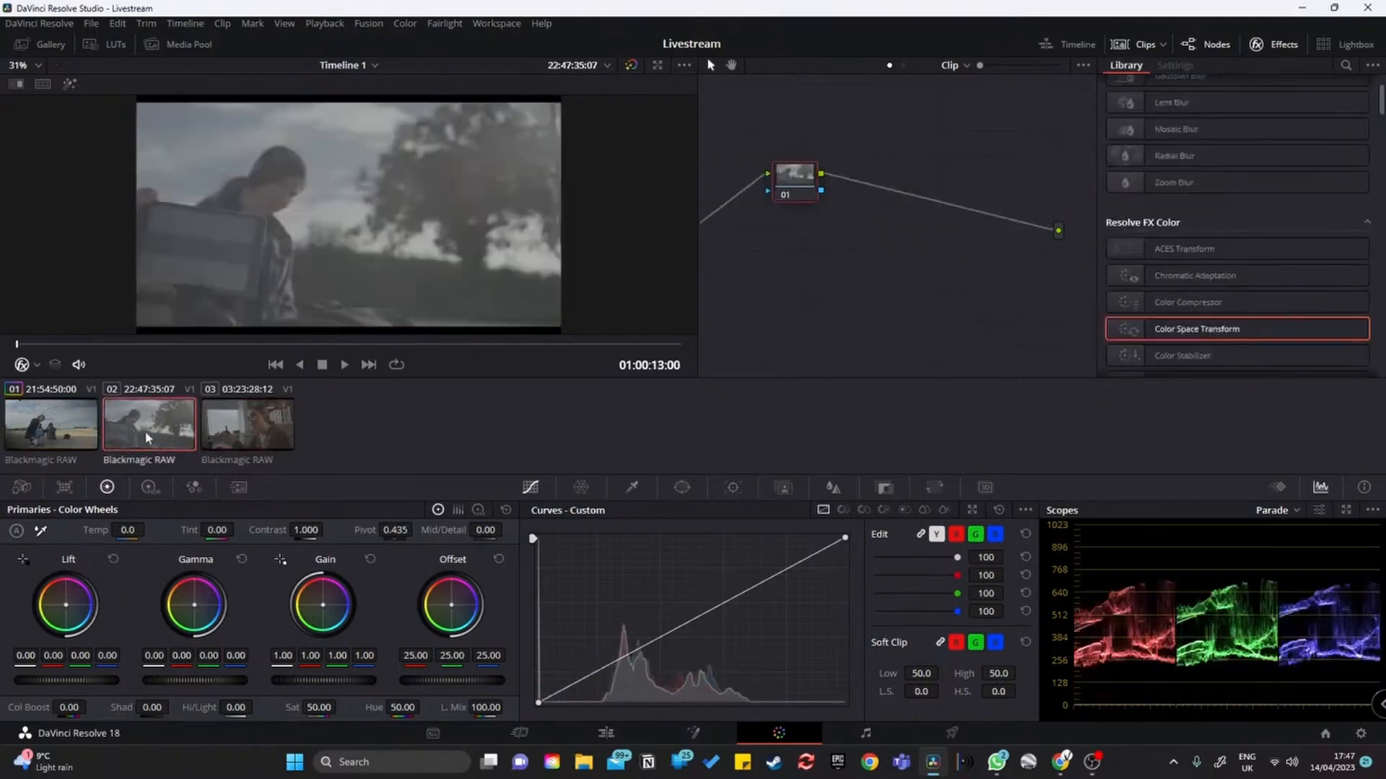
pyautogui.press('Up')
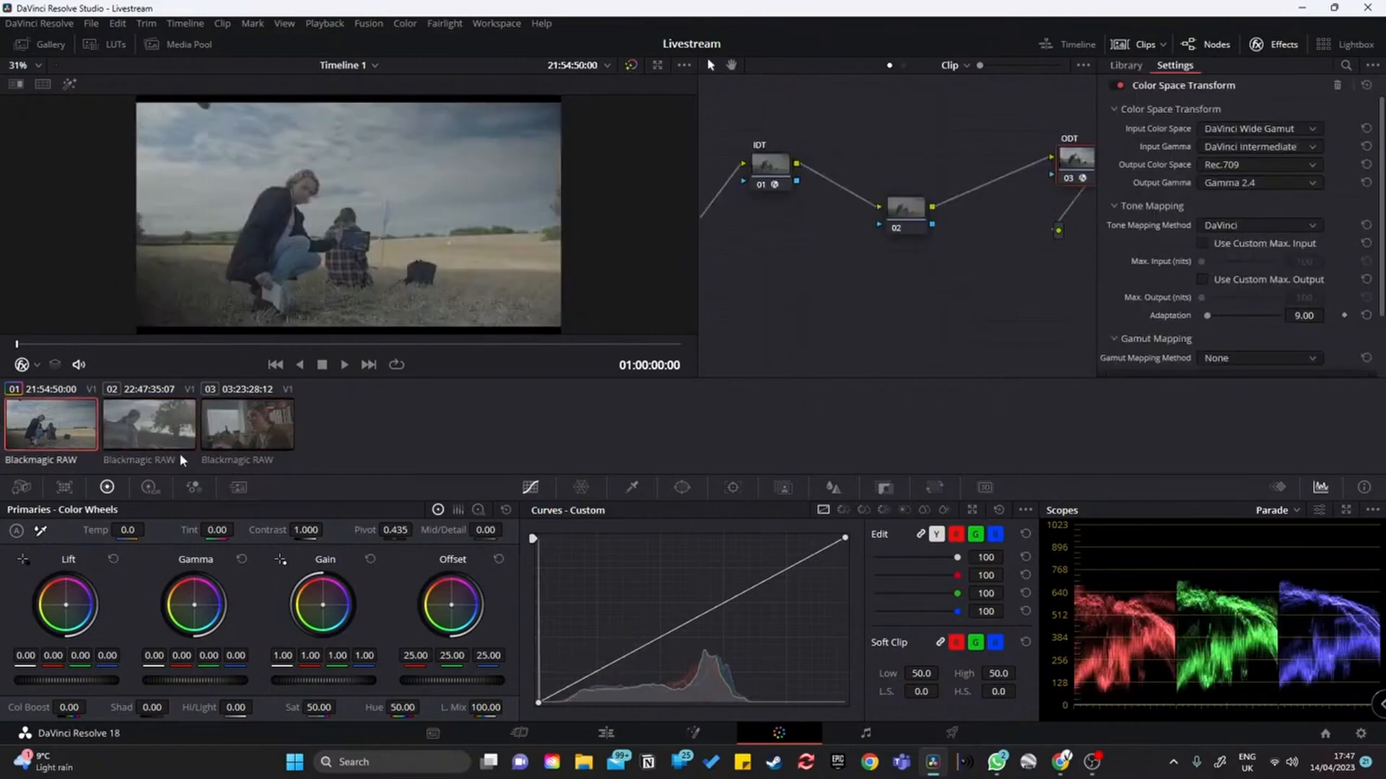
pyautogui.click(264, 409)
pyautogui.press('Up')
pyautogui.press('Up')
# Step: Raise the IDT and ODT nodes and lower node 02 so it sits beneath and between them
pyautogui.moveTo(907, 213); pyautogui.dragTo(902, 219)
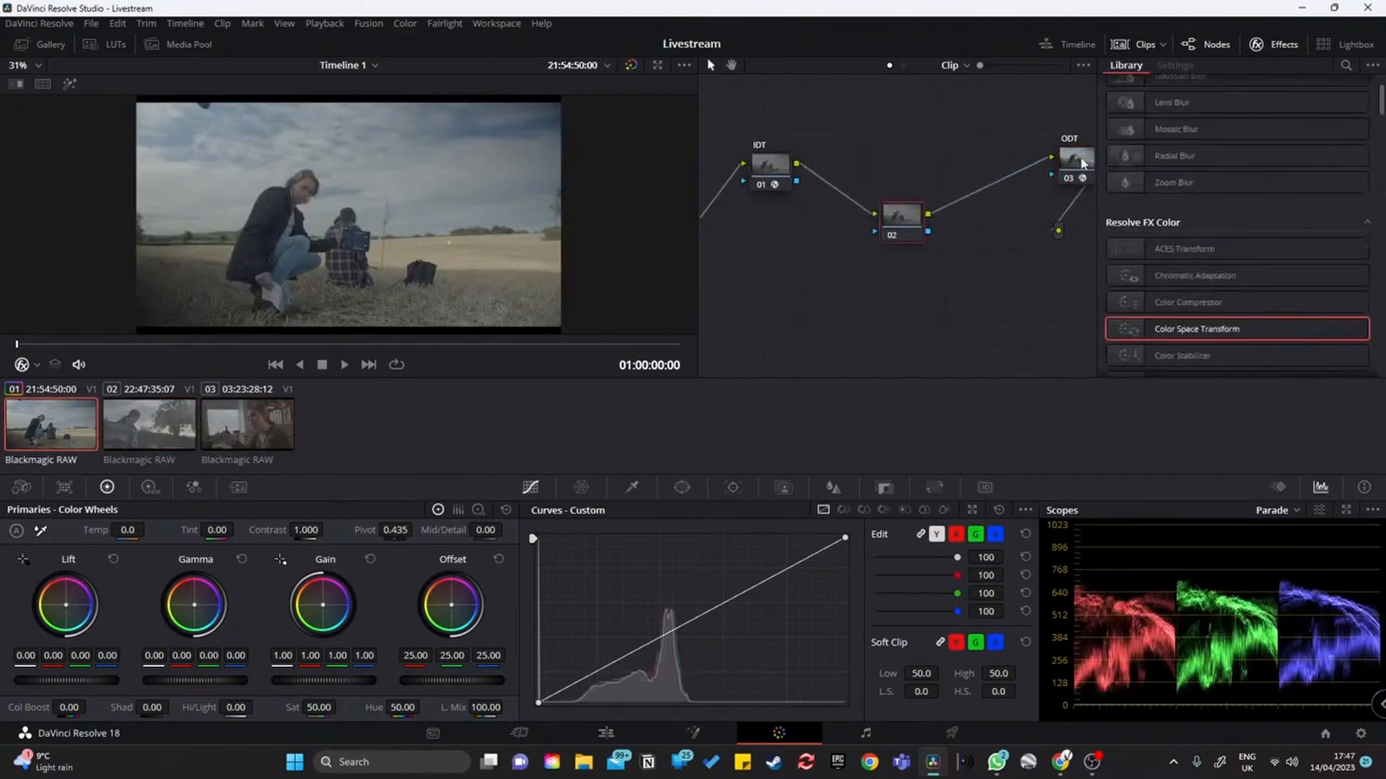
pyautogui.moveTo(1083, 164); pyautogui.dragTo(1061, 154)
pyautogui.moveTo(899, 221); pyautogui.dragTo(911, 233)
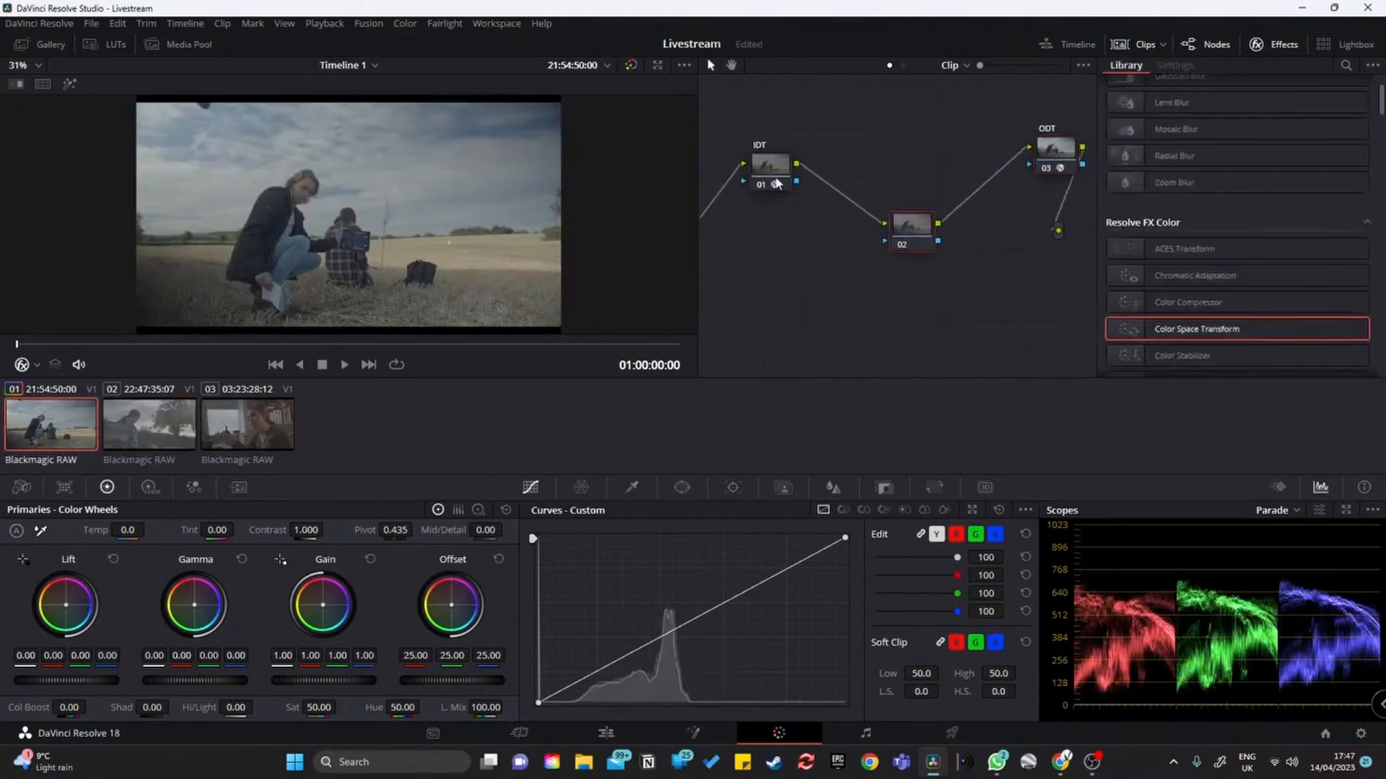
pyautogui.moveTo(777, 183); pyautogui.dragTo(785, 170)
pyautogui.moveTo(911, 242); pyautogui.dragTo(881, 244)
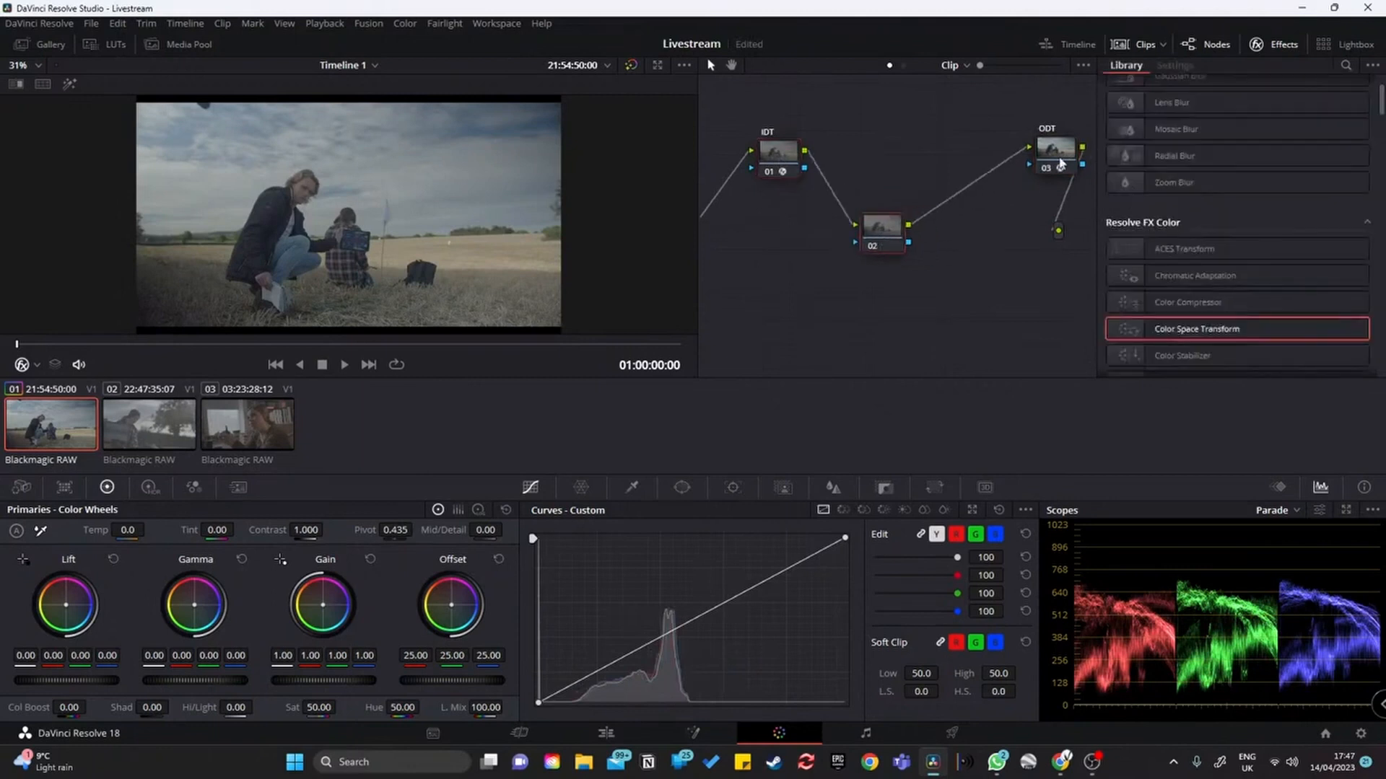
pyautogui.moveTo(1062, 164); pyautogui.dragTo(1059, 153)
pyautogui.moveTo(887, 231); pyautogui.dragTo(905, 230)
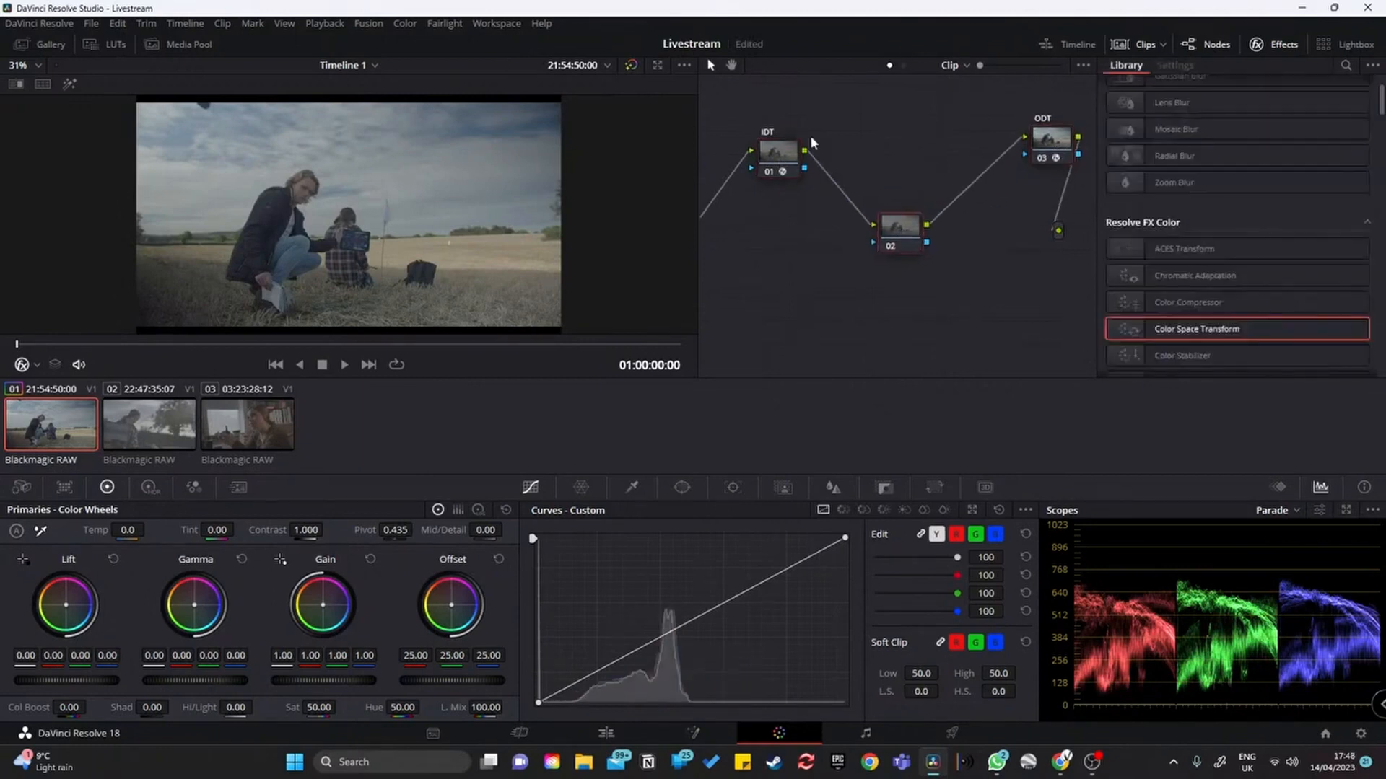
# Step: Nudge node 02 slightly lower and bring up the IDT node's Color Space Transform settings for review
pyautogui.moveTo(777, 155); pyautogui.dragTo(781, 152)
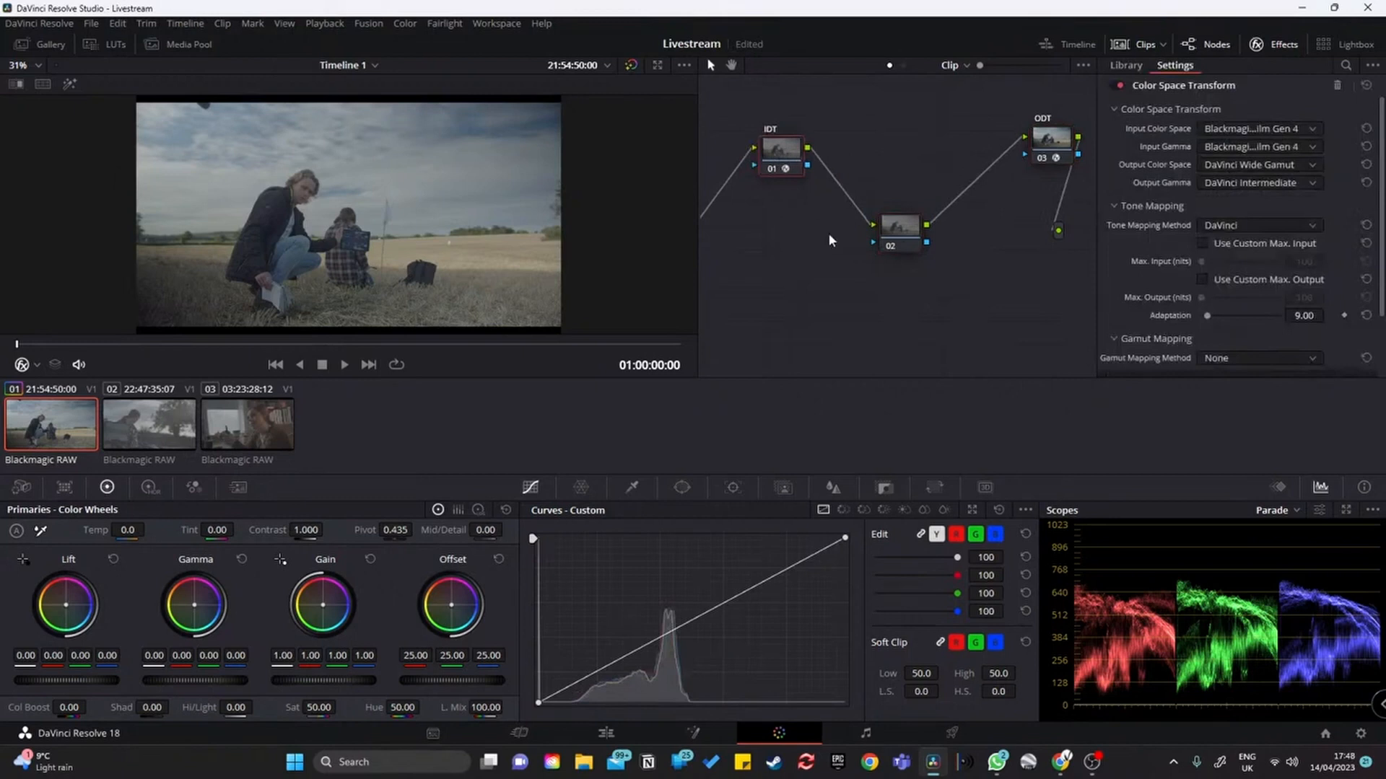
pyautogui.moveTo(907, 241); pyautogui.dragTo(909, 251)
pyautogui.click(788, 155)
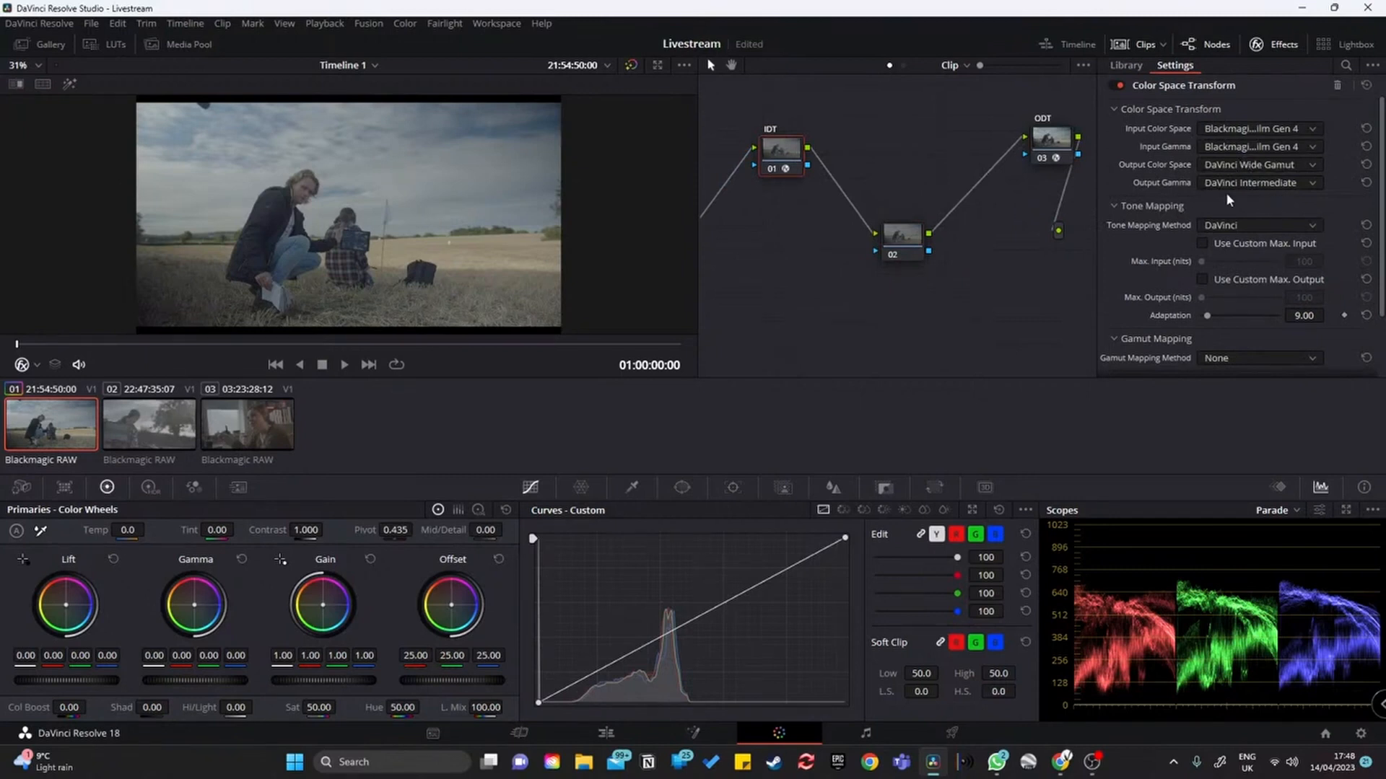
pyautogui.moveTo(897, 246)
pyautogui.mouseDown()
pyautogui.moveTo(902, 259)
pyautogui.moveTo(912, 242)
pyautogui.moveTo(894, 246)
pyautogui.mouseUp()
pyautogui.click(800, 163)
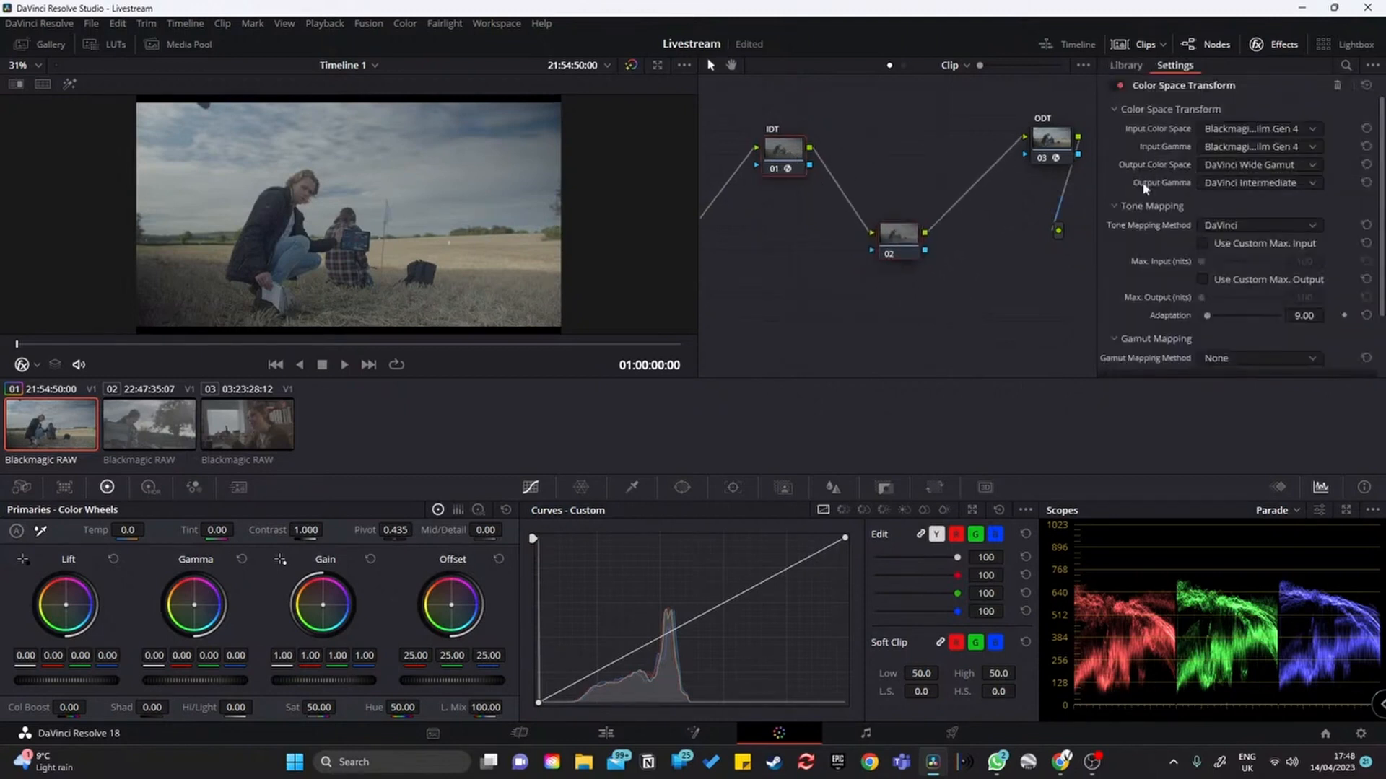
# Step: Add two serial nodes after node 02 and line up the three grading nodes below the IDT and ODT nodes
pyautogui.click(882, 250)
pyautogui.hotkey('alt', 's')
pyautogui.hotkey('alt', 's')
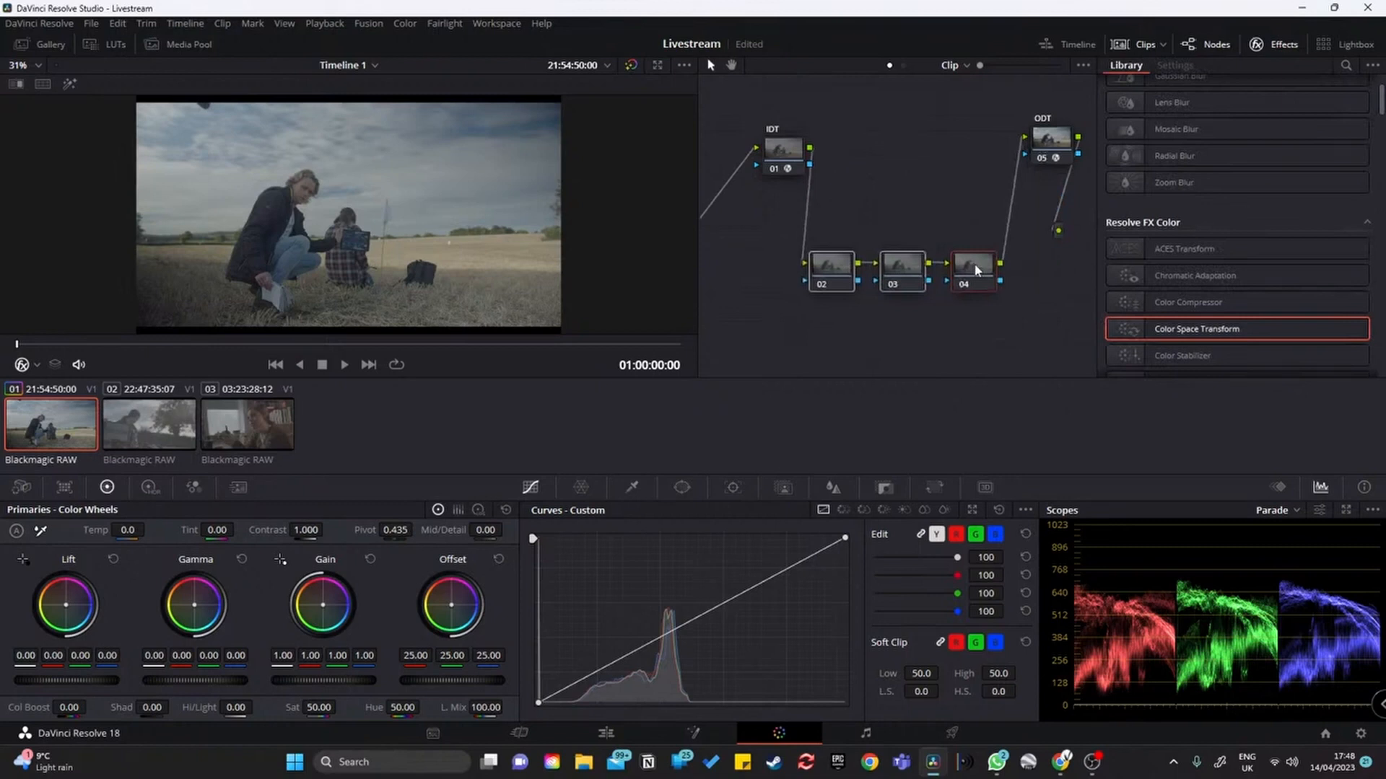
# Step: Review the IDT and ODT transform settings, lowering the IDT node slightly and moving the ODT node farther from it
pyautogui.click(1039, 166)
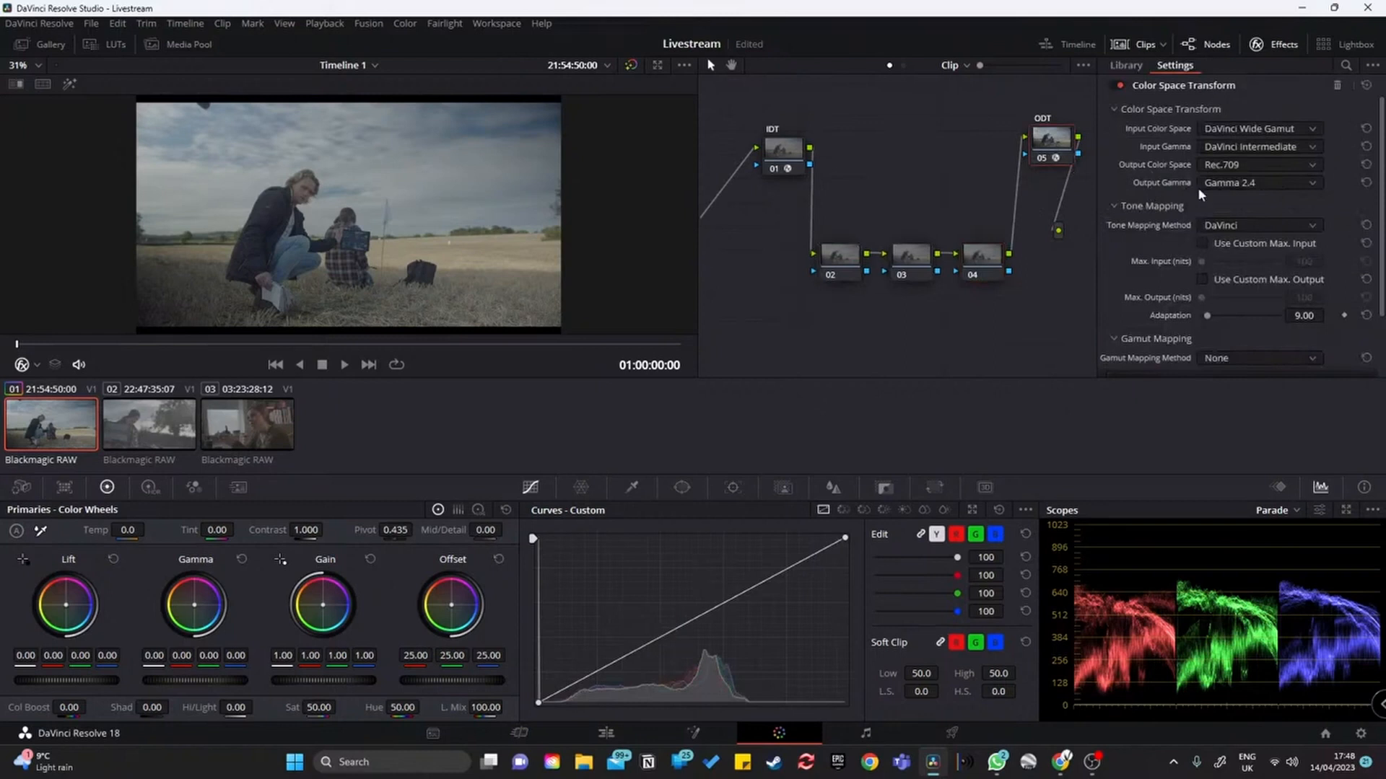
pyautogui.moveTo(794, 149); pyautogui.dragTo(782, 163)
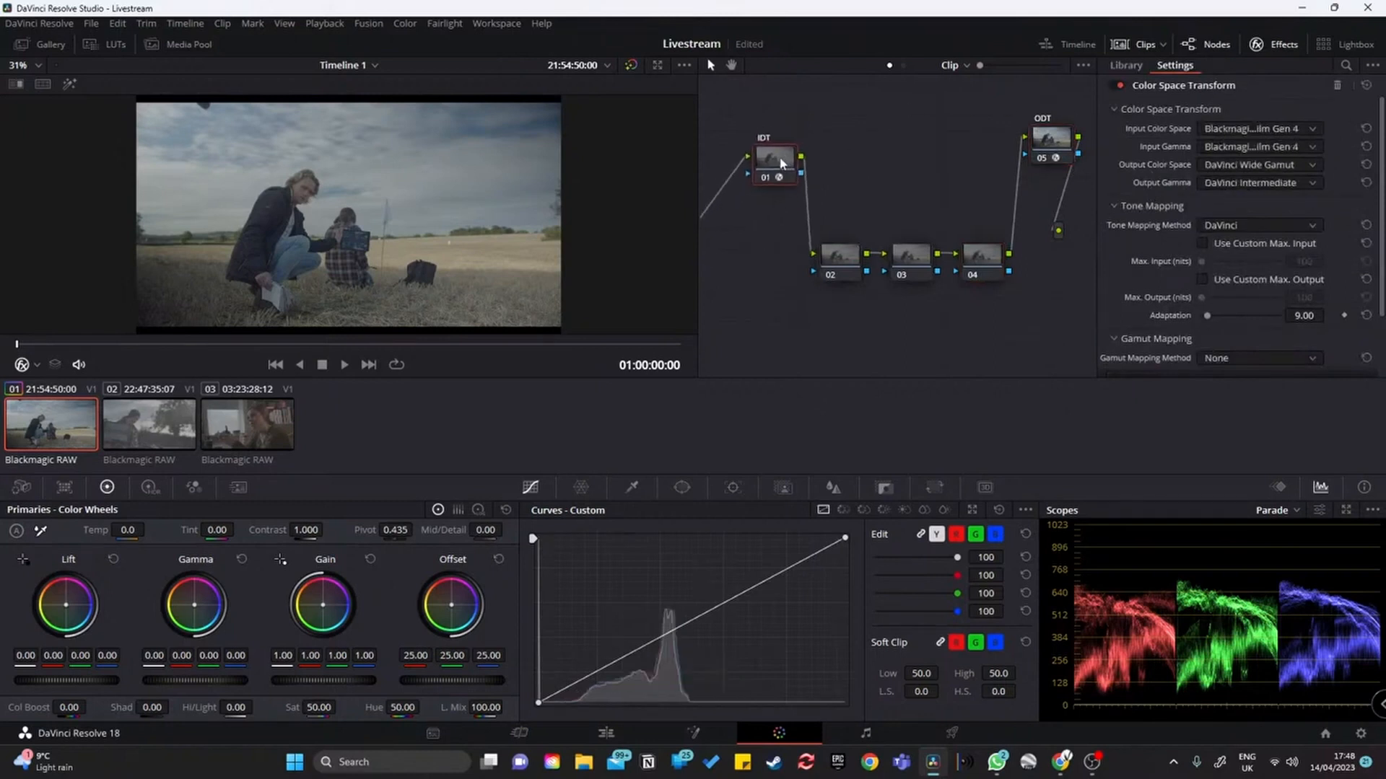
pyautogui.click(1052, 153)
pyautogui.moveTo(1060, 144); pyautogui.dragTo(1079, 147)
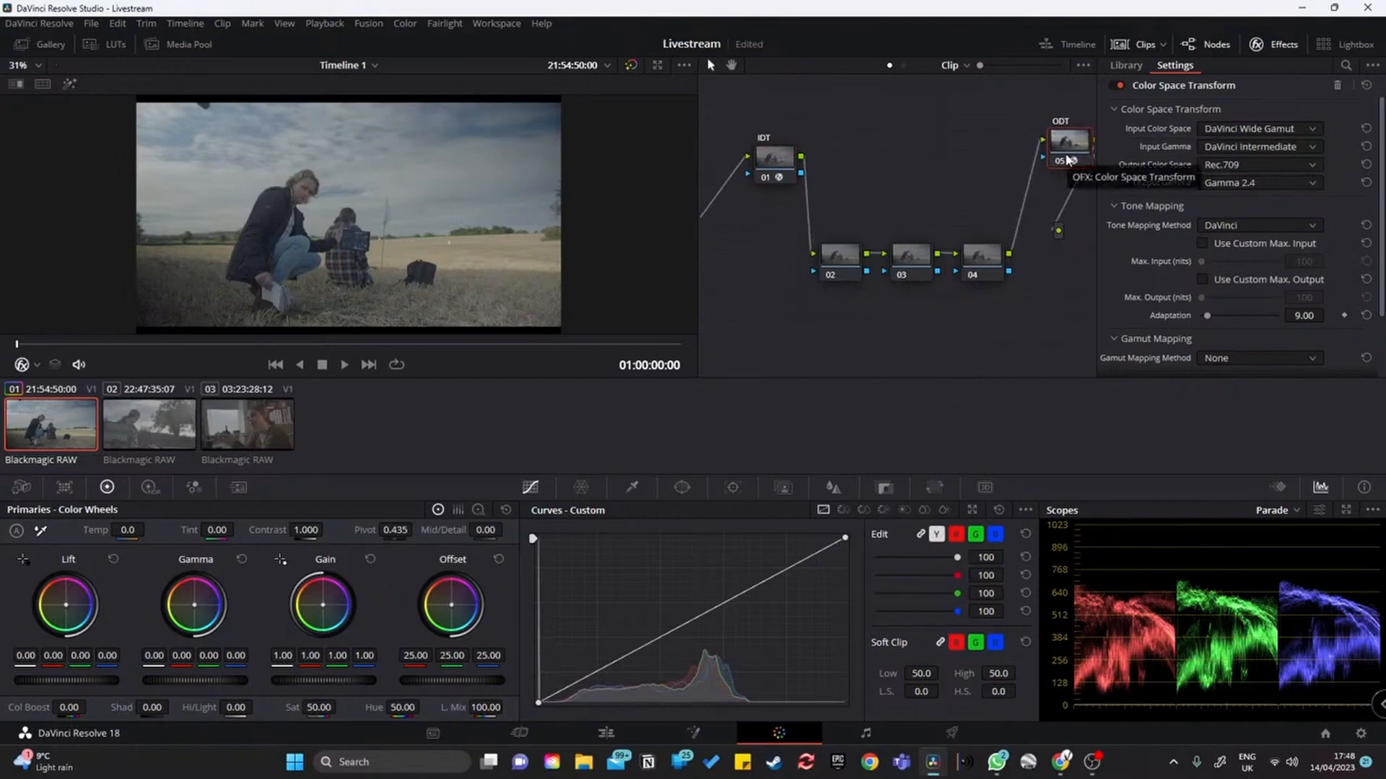
# Step: Select the grading nodes 02, 03 and 04 between the IDT and ODT nodes
pyautogui.moveTo(852, 215); pyautogui.dragTo(1029, 259)
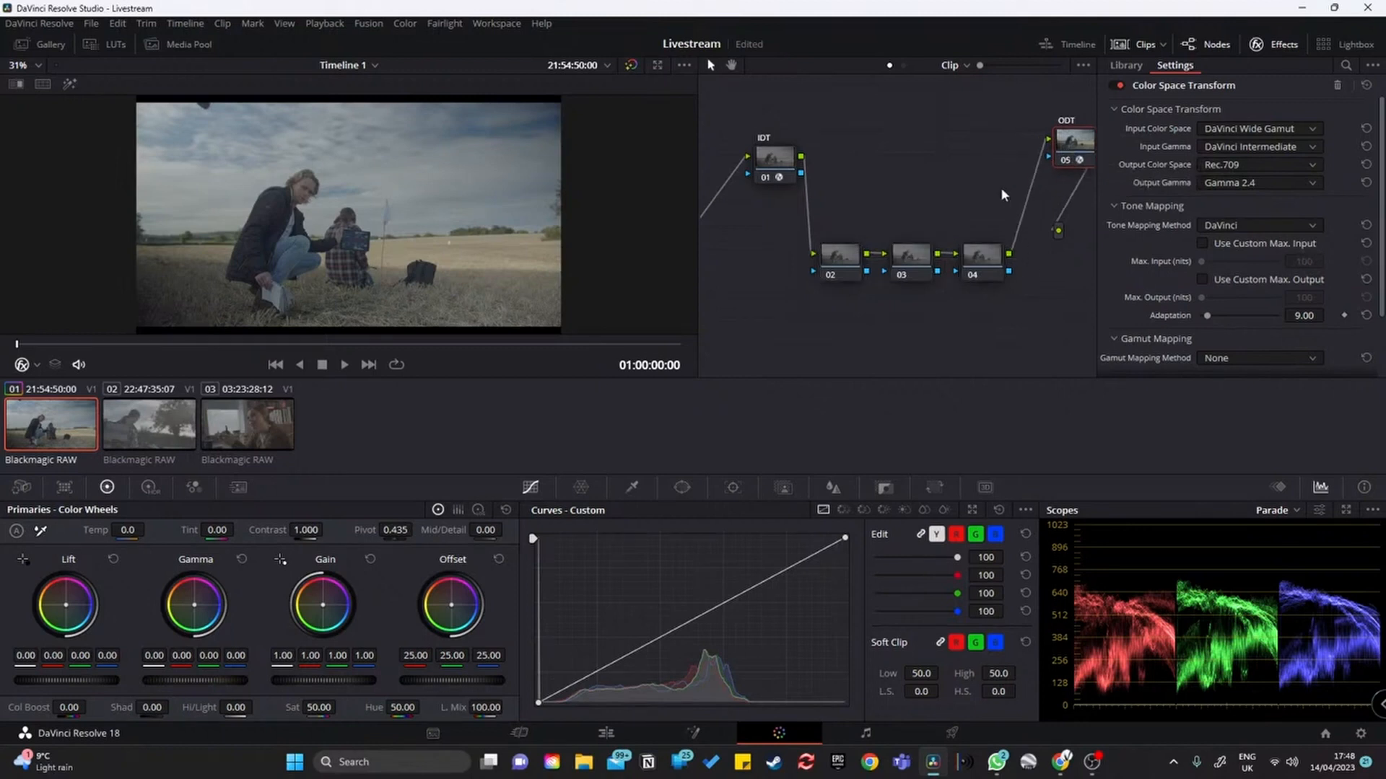
pyautogui.moveTo(785, 224); pyautogui.dragTo(1071, 312)
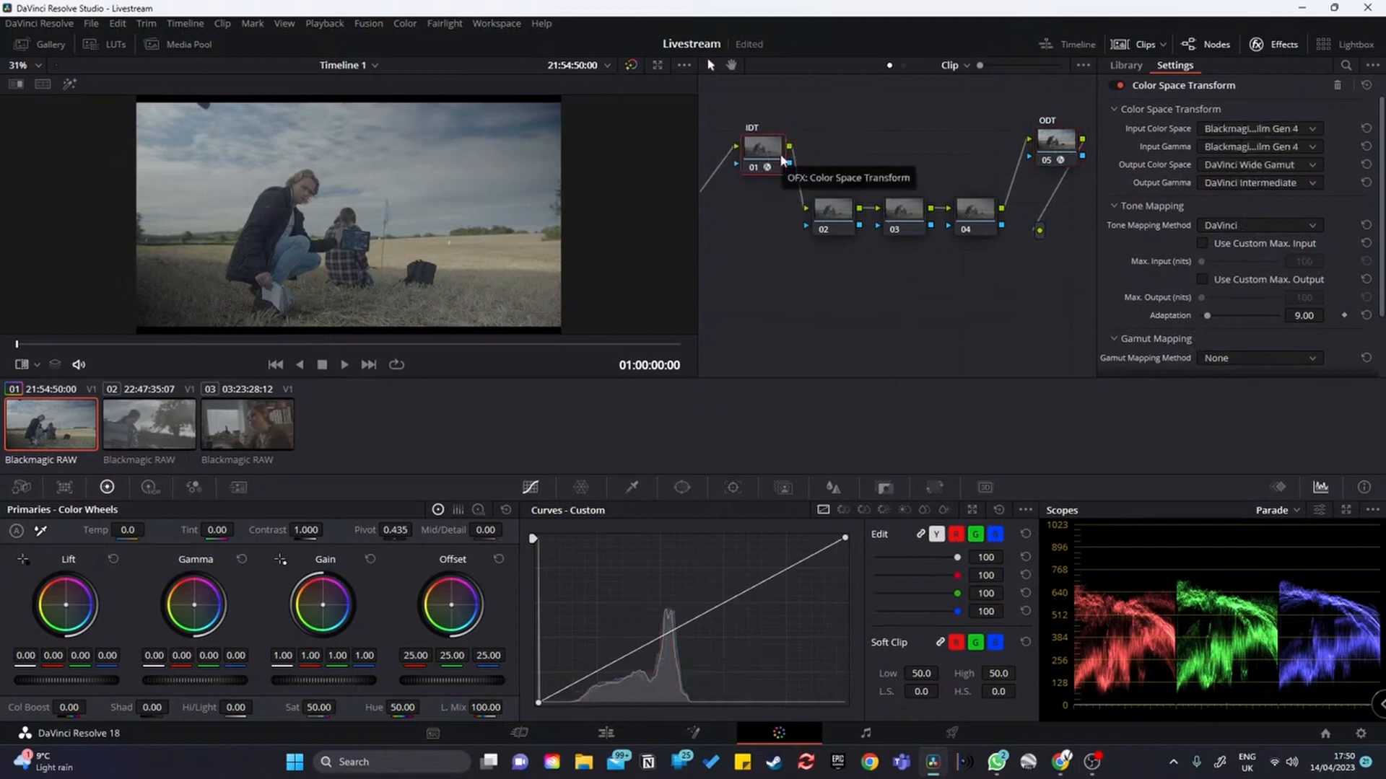
pyautogui.moveTo(797, 186); pyautogui.dragTo(972, 231)
pyautogui.click(942, 283)
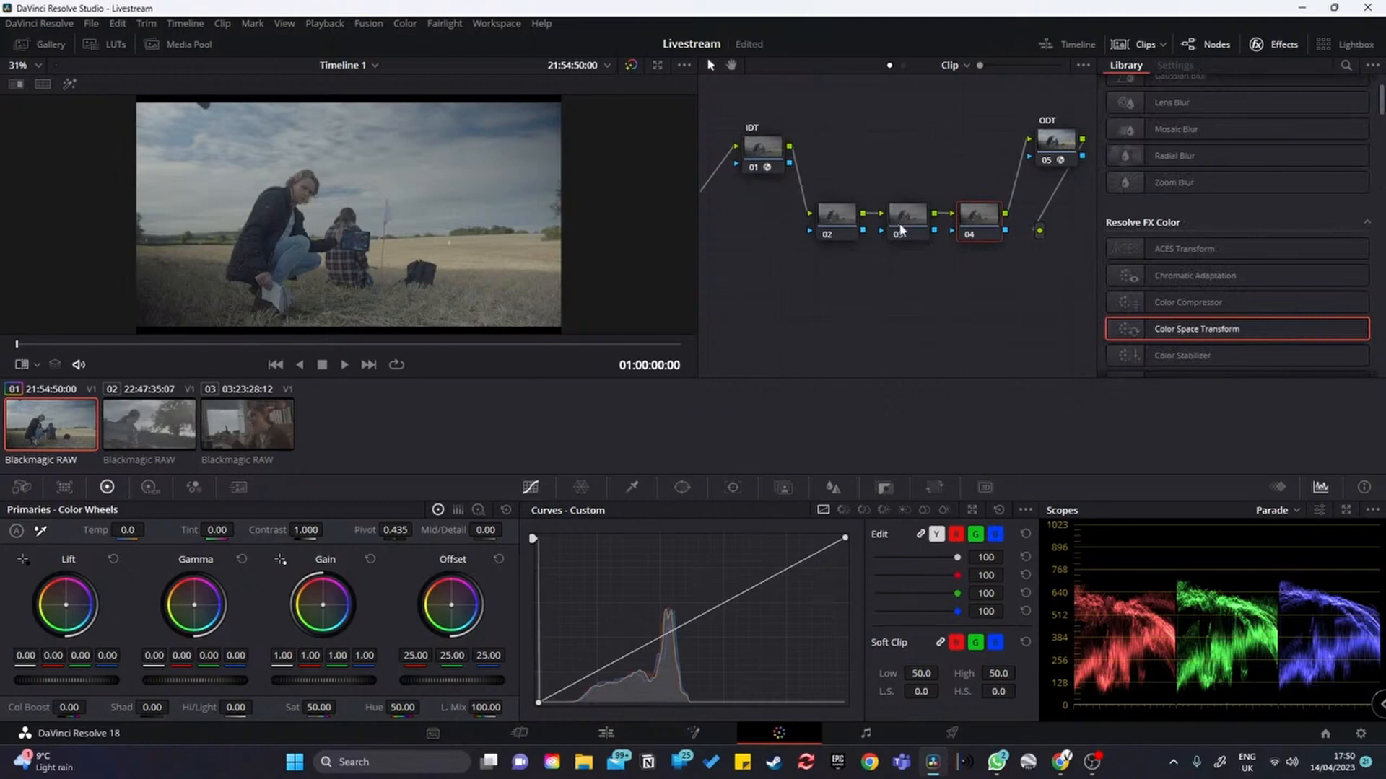
# Step: View the node graphs of the second and third clips and return to the first clip
pyautogui.click(124, 436)
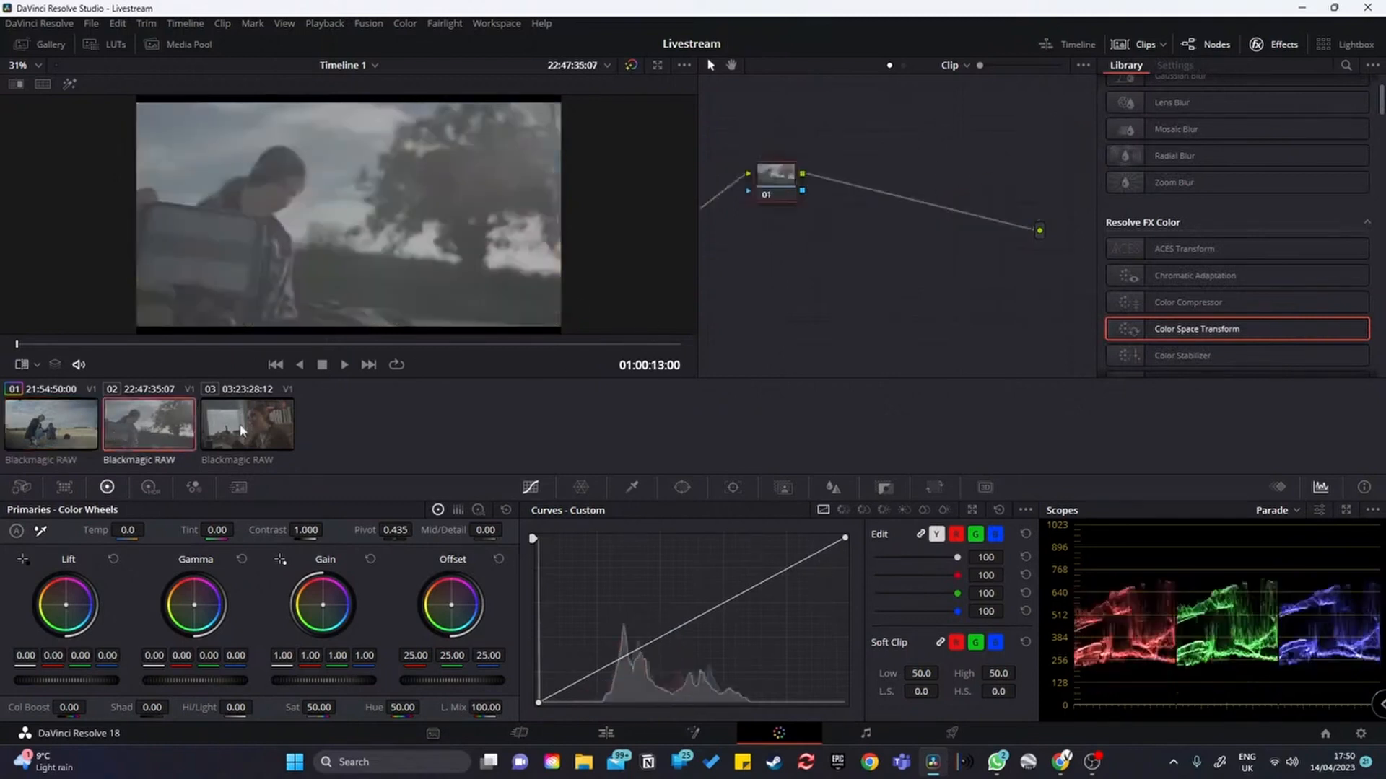
pyautogui.click(242, 432)
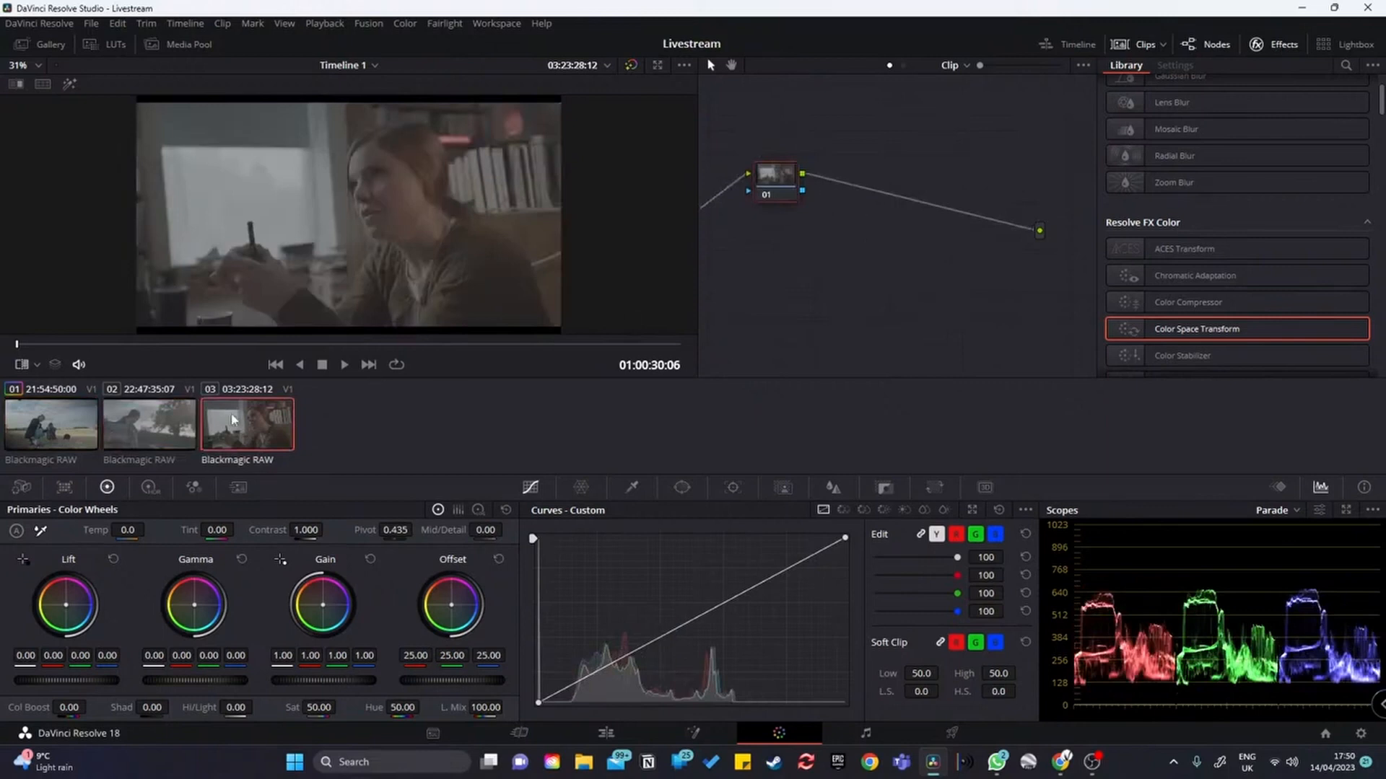
pyautogui.press('Up')
pyautogui.press('Up')
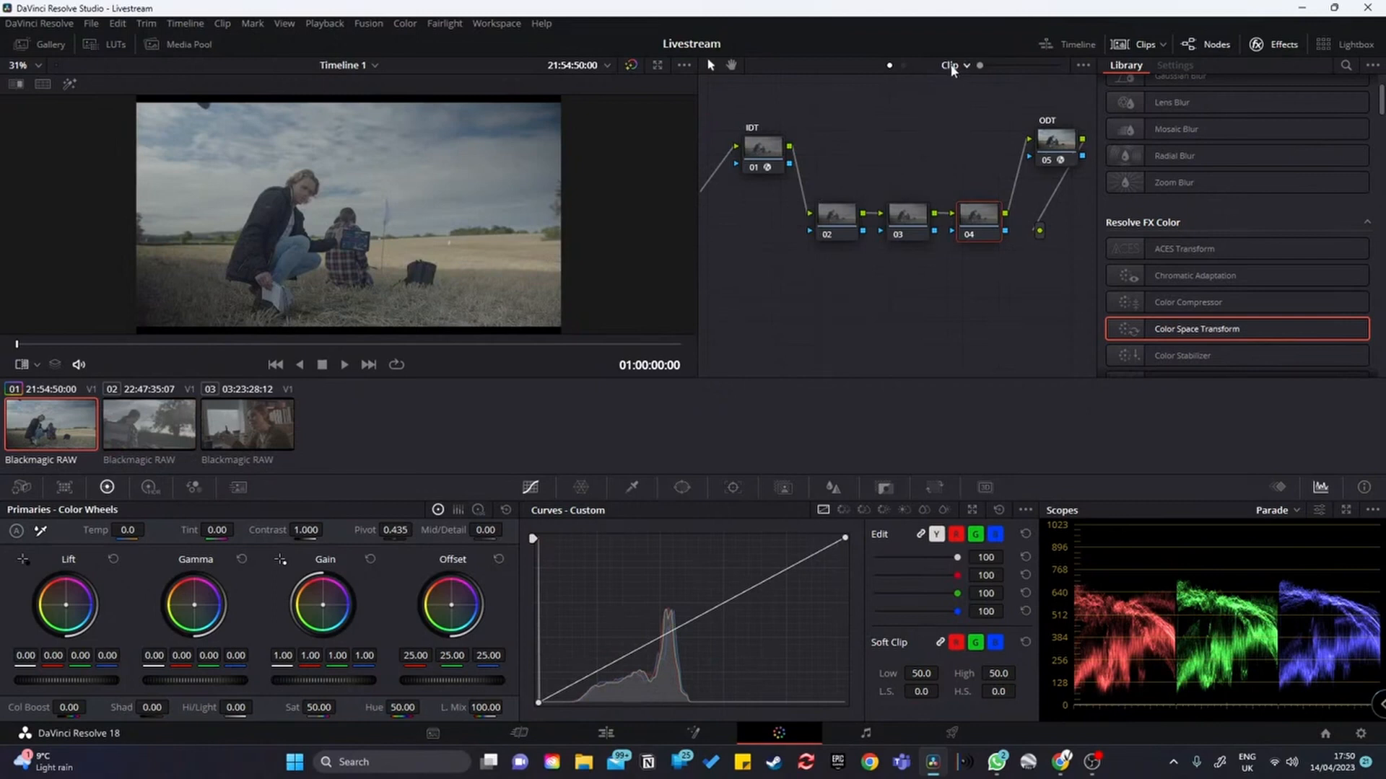
# Step: Select all three timeline clips and put them into one group
pyautogui.click(265, 434)
pyautogui.keyDown('shift'); pyautogui.click(71, 435); pyautogui.keyUp('shift')
pyautogui.rightClick(71, 435)
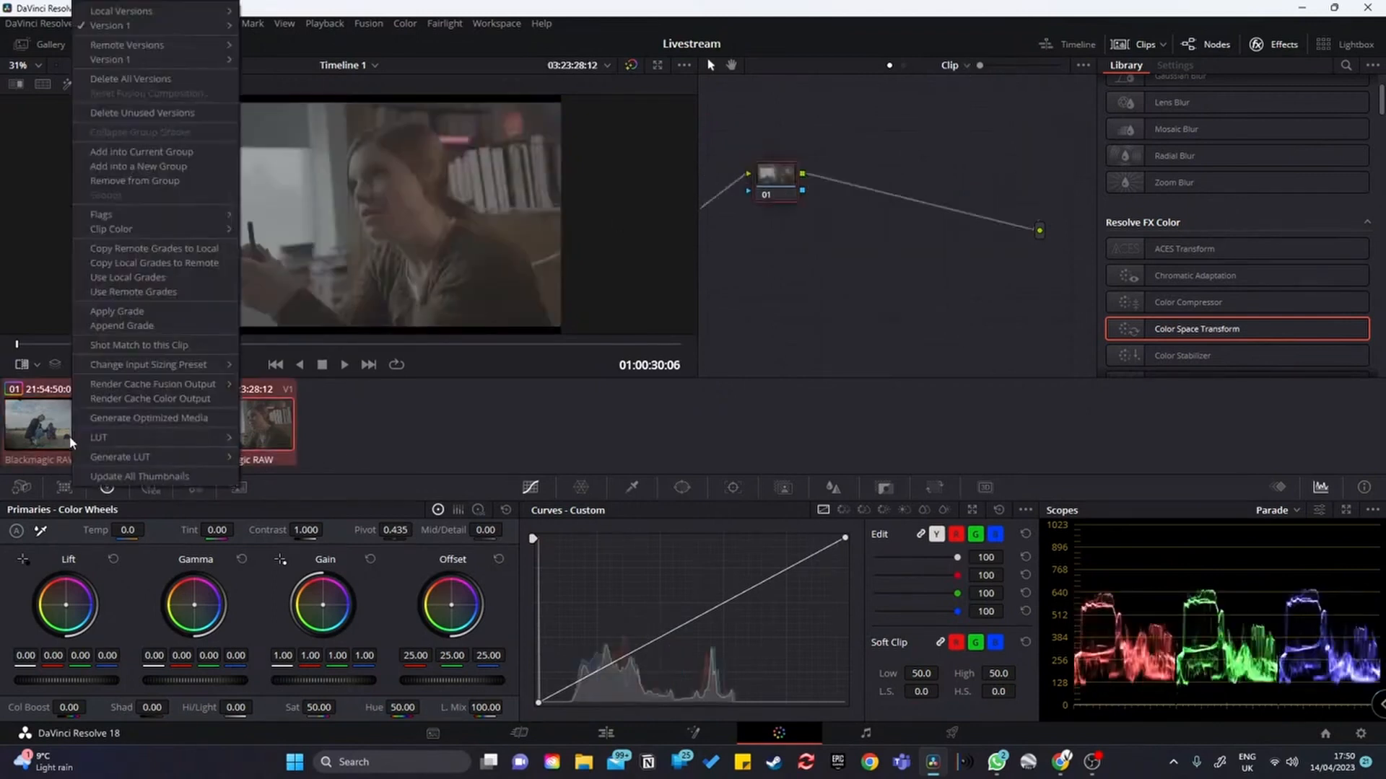
pyautogui.click(174, 153)
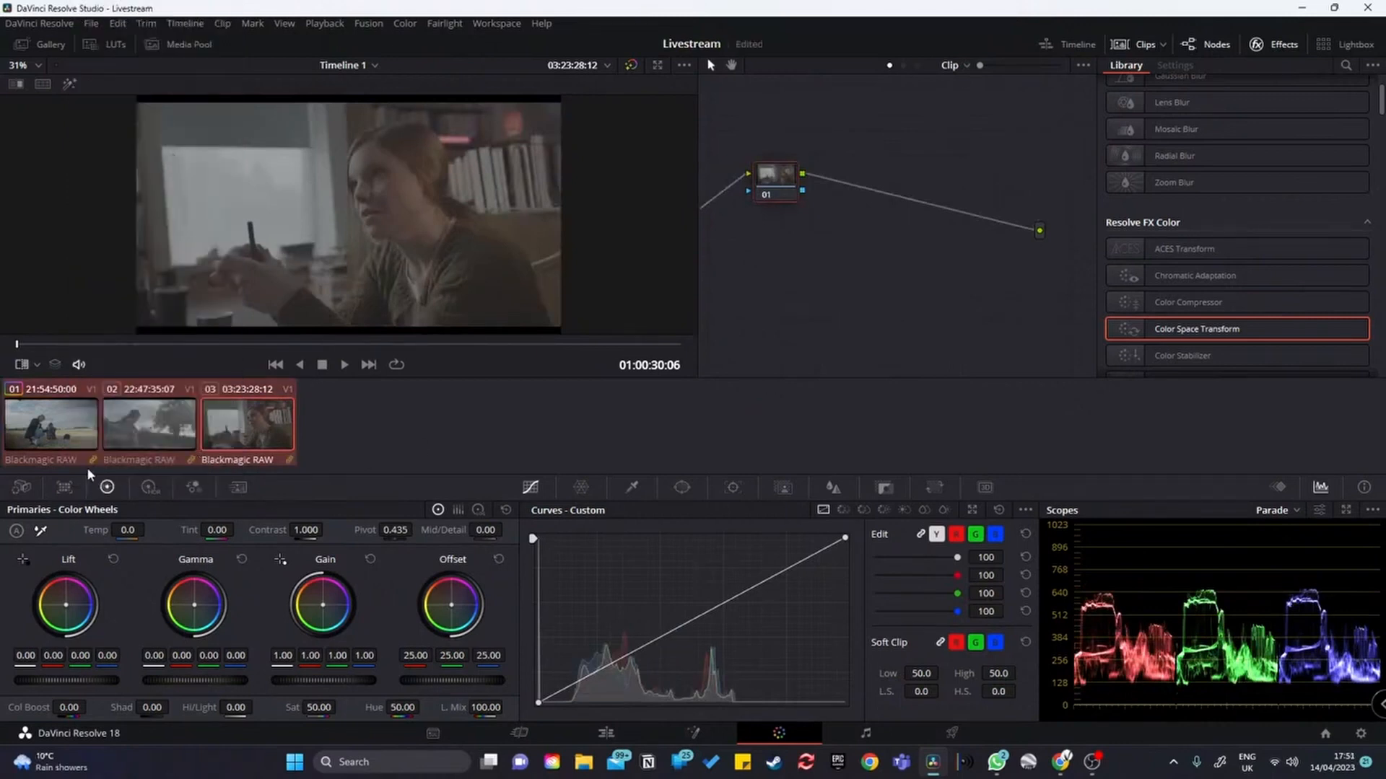
# Step: View the first clip's nodes and its Group Pre-Clip node graph, and return to the Clip graph
pyautogui.click(64, 437)
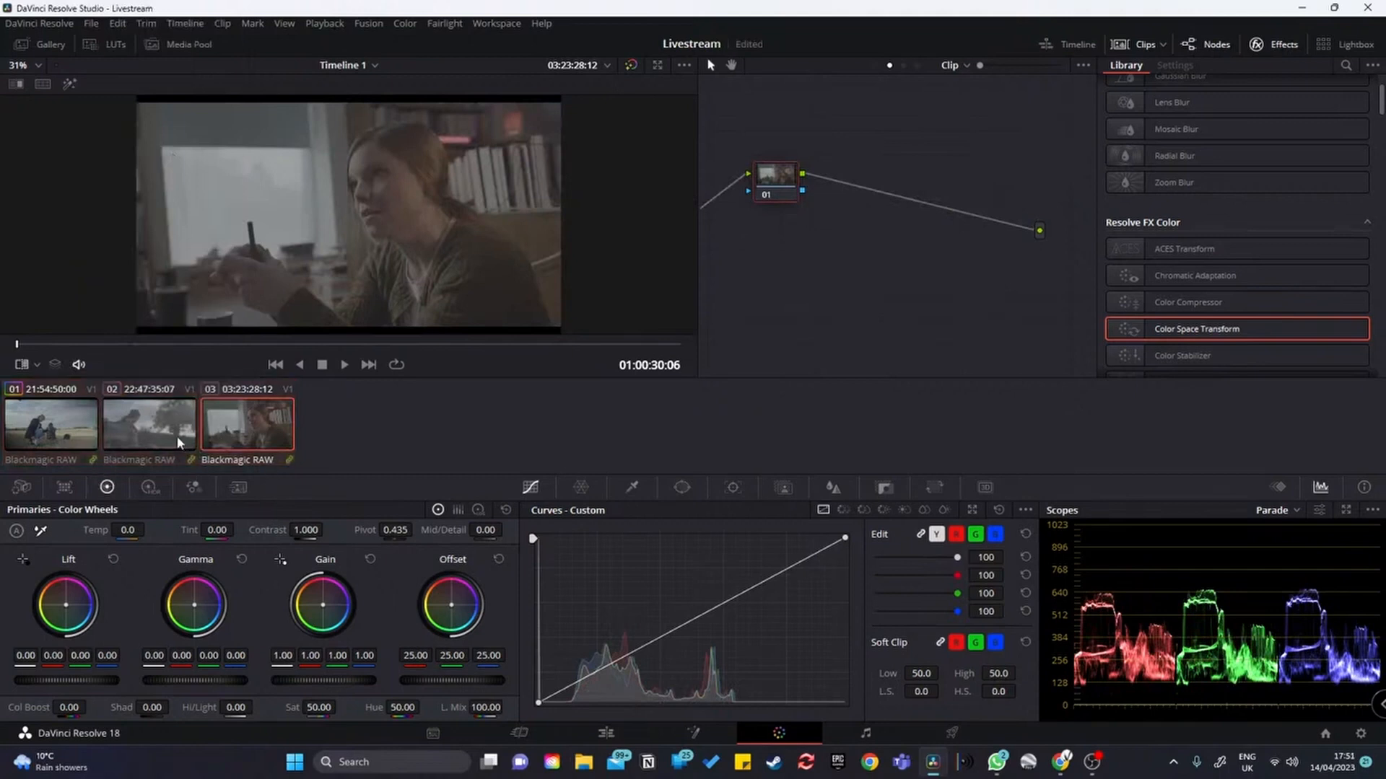
pyautogui.moveTo(850, 149); pyautogui.dragTo(1066, 257)
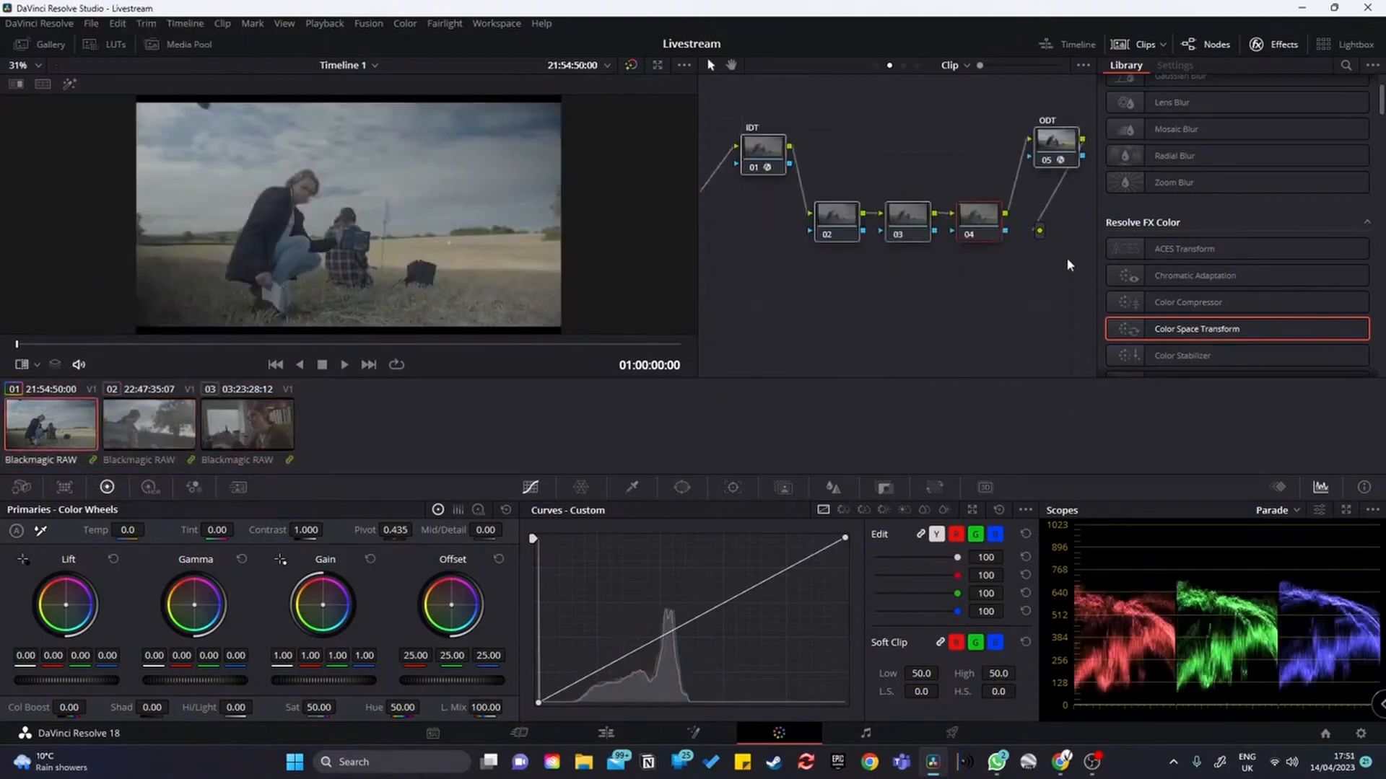
pyautogui.click(967, 66)
pyautogui.click(985, 86)
pyautogui.click(932, 69)
pyautogui.click(933, 104)
# Step: Copy the IDT node's Color Space Transform into the Group Pre-Clip node graph and return to the Clip graph
pyautogui.click(769, 151)
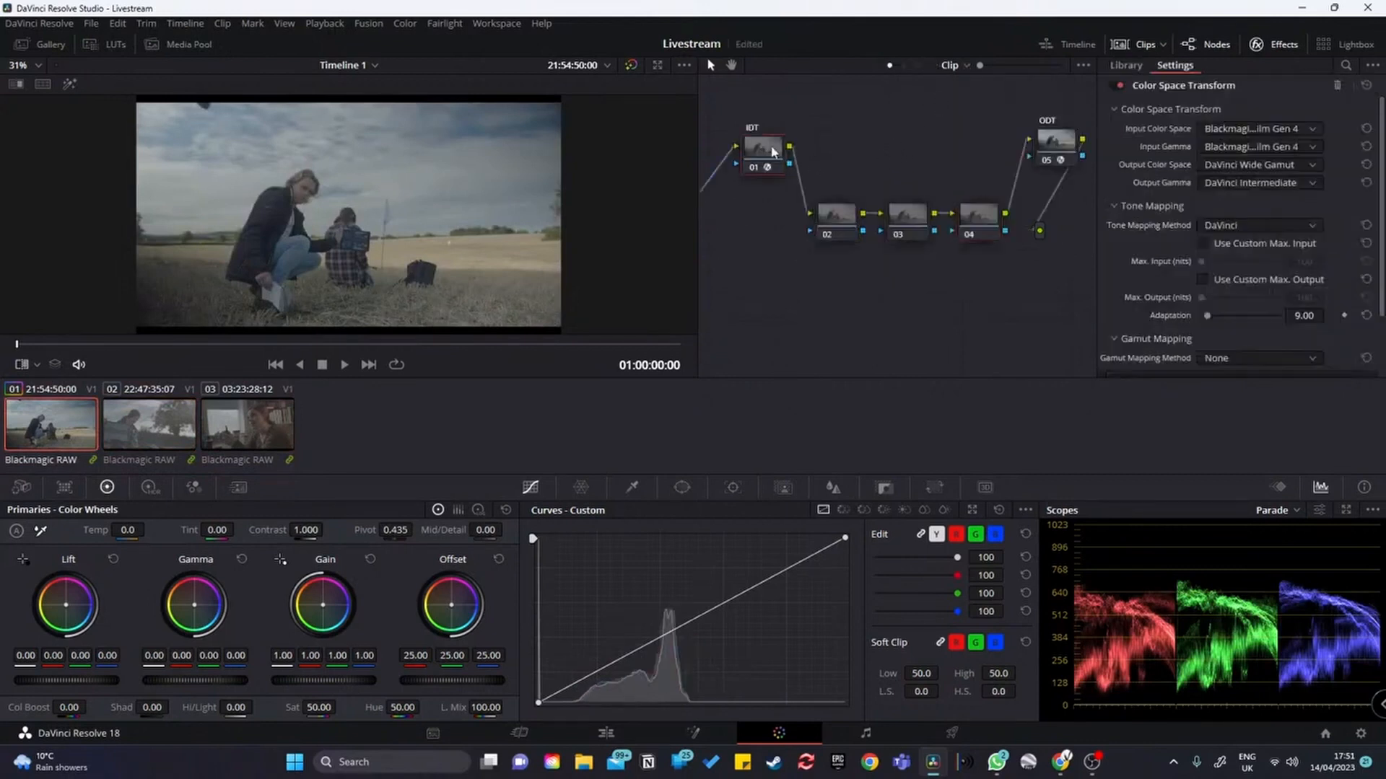
pyautogui.click(970, 66)
pyautogui.click(971, 88)
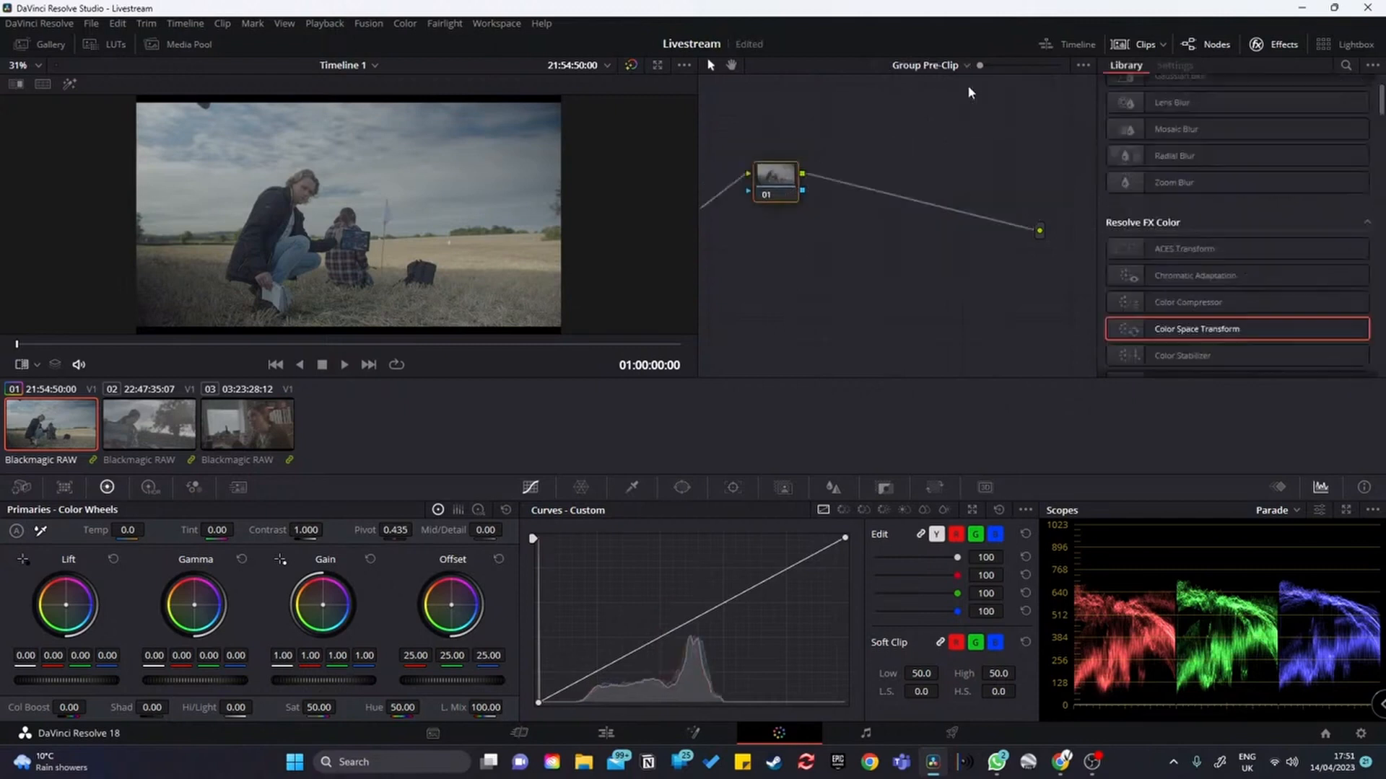
pyautogui.moveTo(776, 177); pyautogui.dragTo(833, 176)
pyautogui.click(953, 66)
pyautogui.click(927, 101)
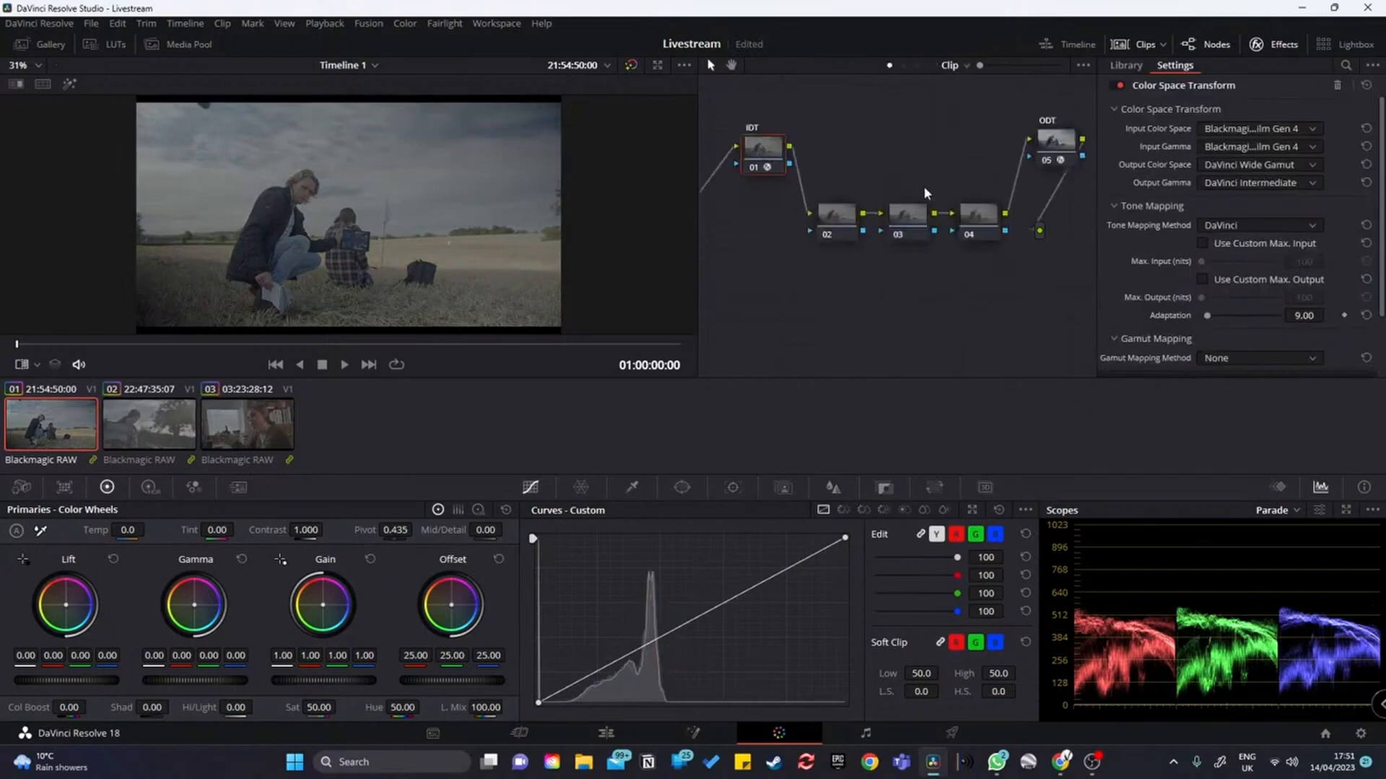
# Step: Delete the IDT node from the Clip graph and move the ODT node into the Group Post-Clip graph, returning to the Clip graph
pyautogui.press('Delete')
pyautogui.click(1057, 151)
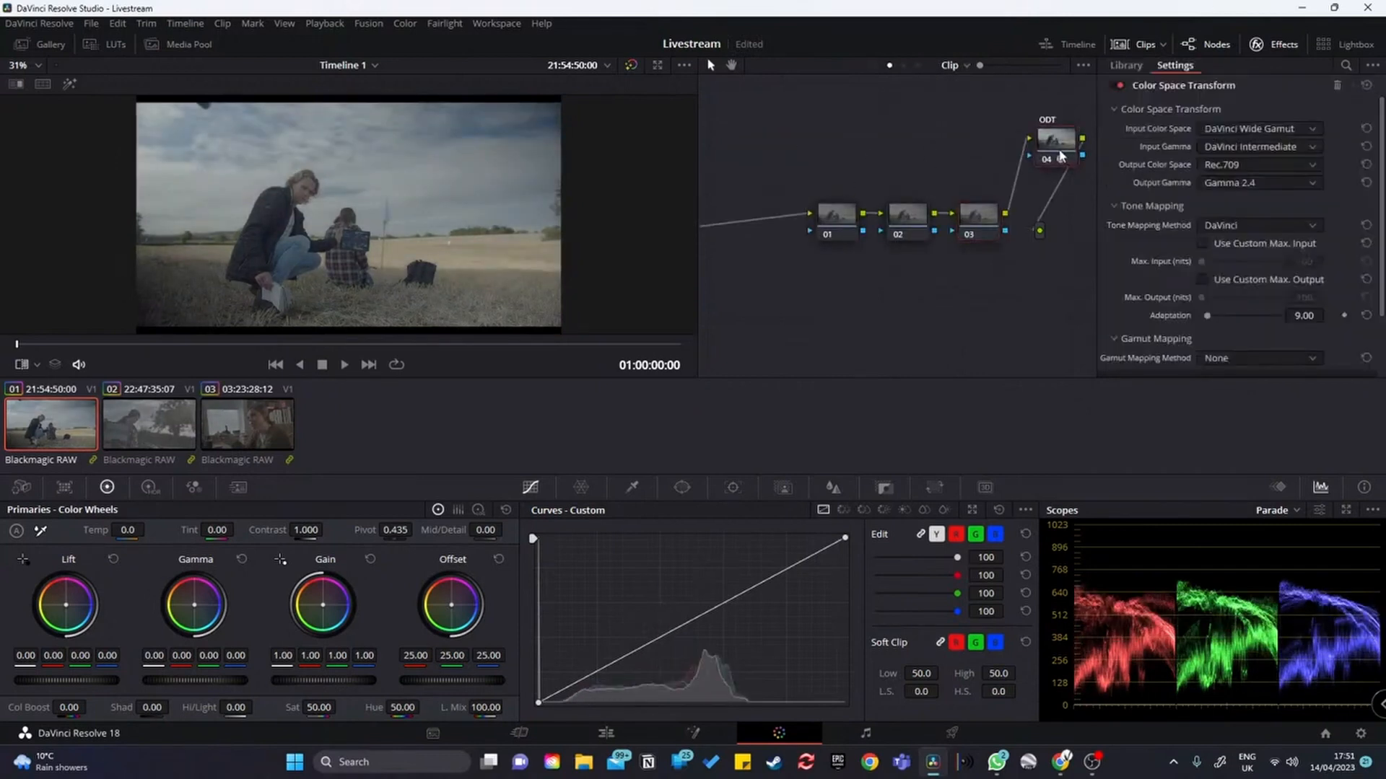
pyautogui.click(951, 67)
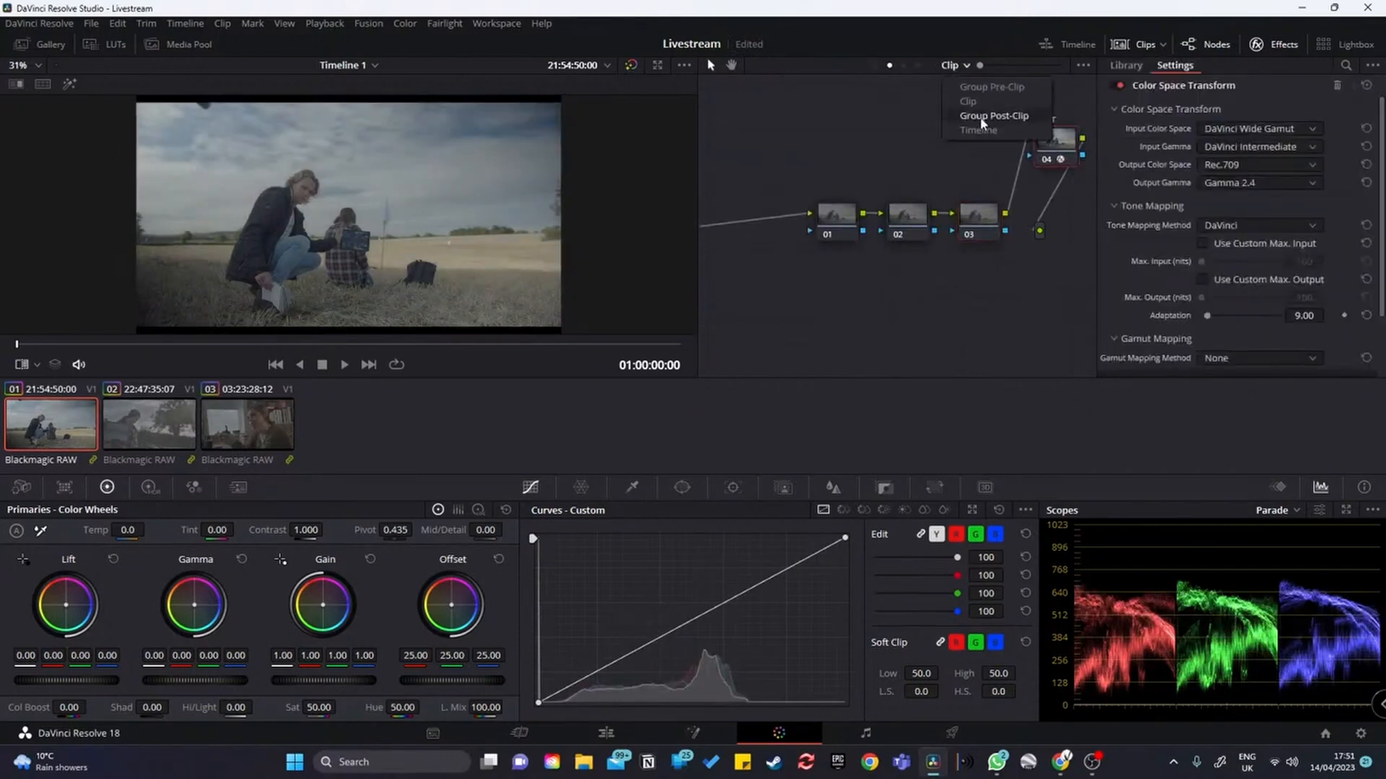
pyautogui.click(978, 117)
pyautogui.hotkey('ctrl', 'v')
pyautogui.moveTo(776, 187); pyautogui.dragTo(836, 191)
pyautogui.click(928, 66)
pyautogui.click(940, 96)
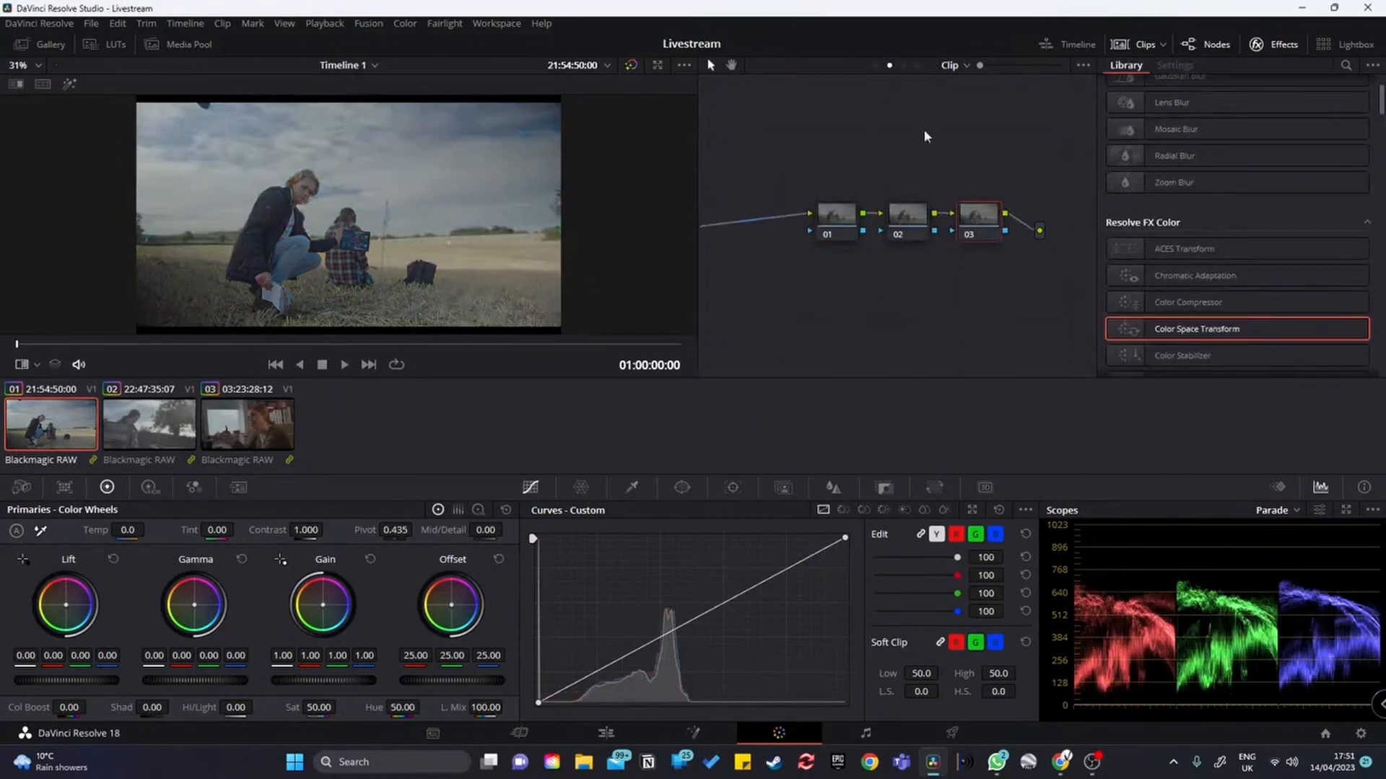
# Step: Reposition the IDT node in Group Pre-Clip, the ODT node in Group Post-Clip and the three nodes in the Clip graph
pyautogui.click(964, 67)
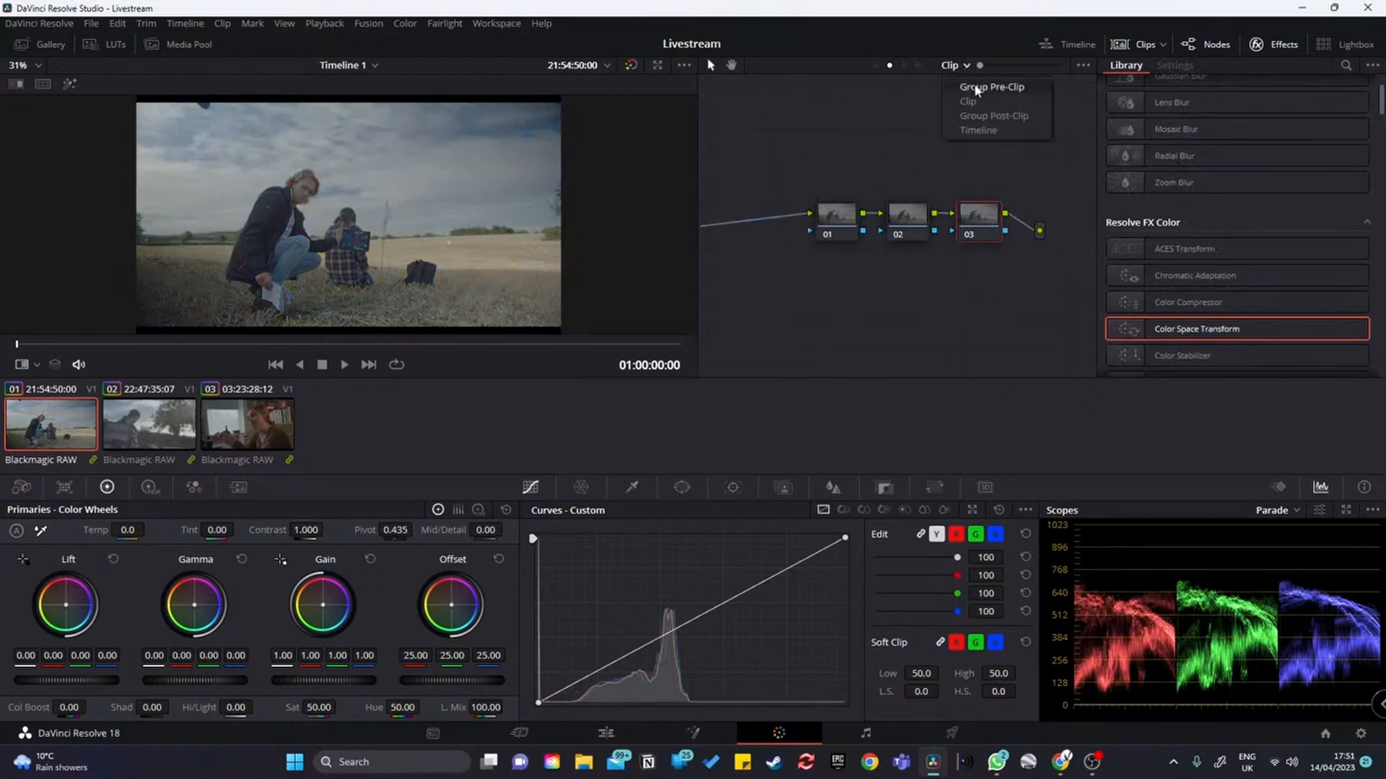
pyautogui.click(986, 92)
pyautogui.moveTo(822, 182); pyautogui.dragTo(876, 186)
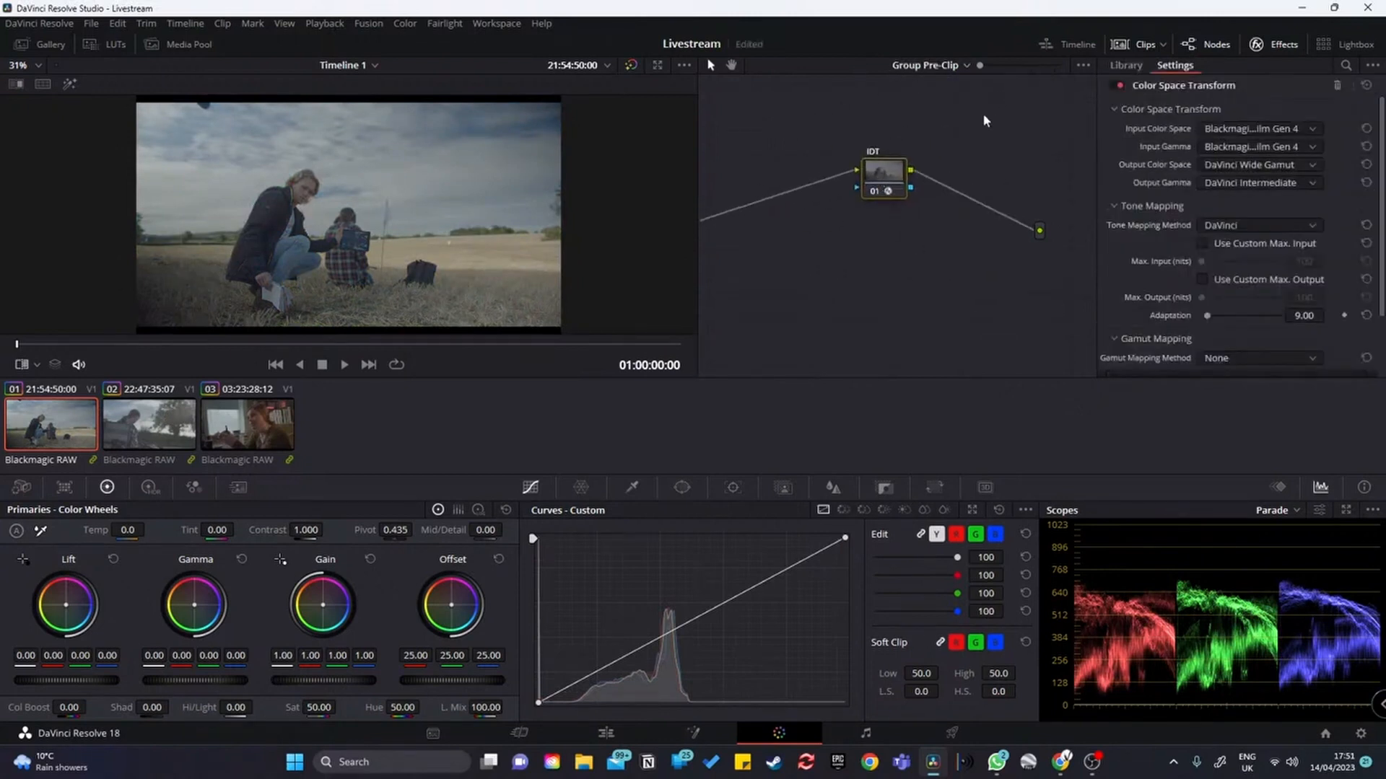
pyautogui.click(947, 67)
pyautogui.click(960, 111)
pyautogui.moveTo(830, 177); pyautogui.dragTo(912, 174)
pyautogui.click(930, 68)
pyautogui.click(928, 96)
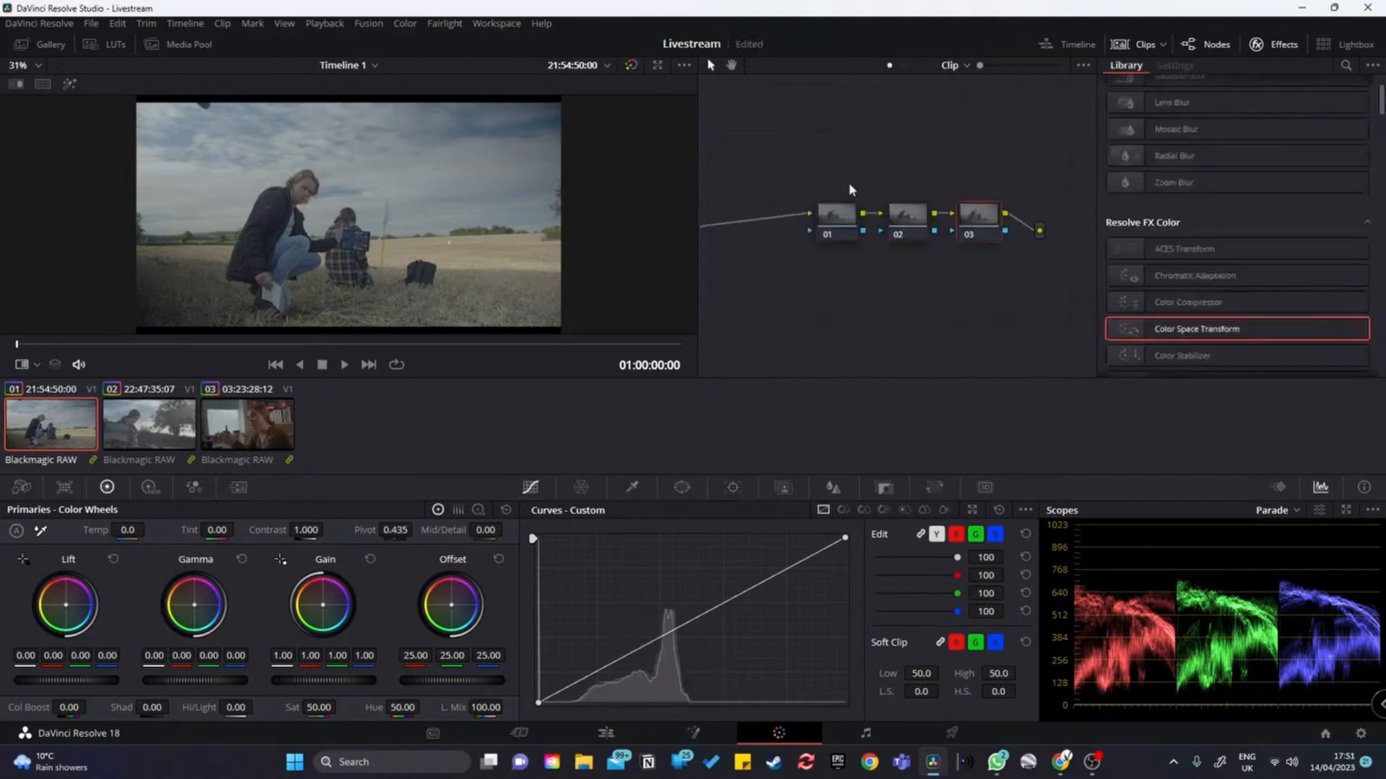
pyautogui.moveTo(778, 155); pyautogui.dragTo(966, 215)
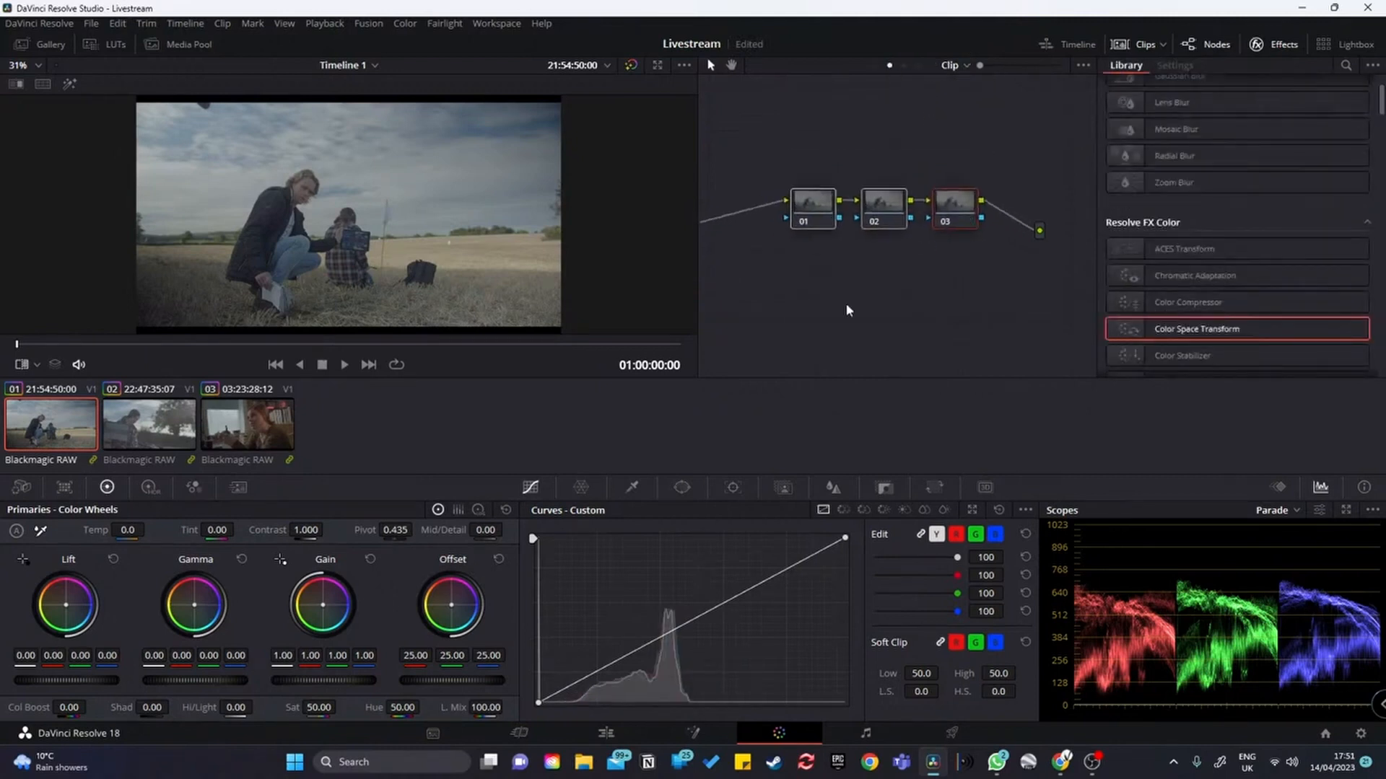
# Step: Compare the Clip node graphs of all three timeline clips and return to the first clip
pyautogui.click(130, 423)
pyautogui.click(238, 419)
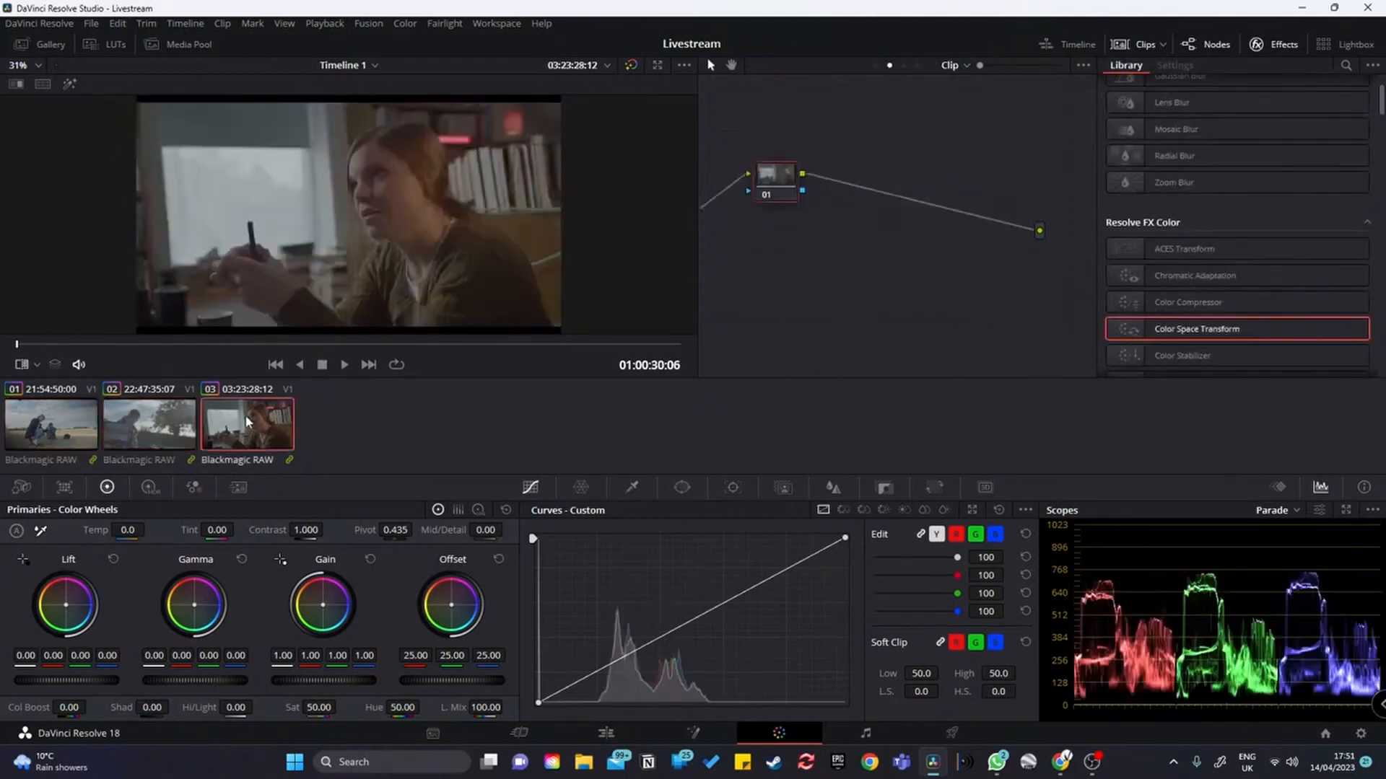
pyautogui.click(178, 433)
pyautogui.click(80, 438)
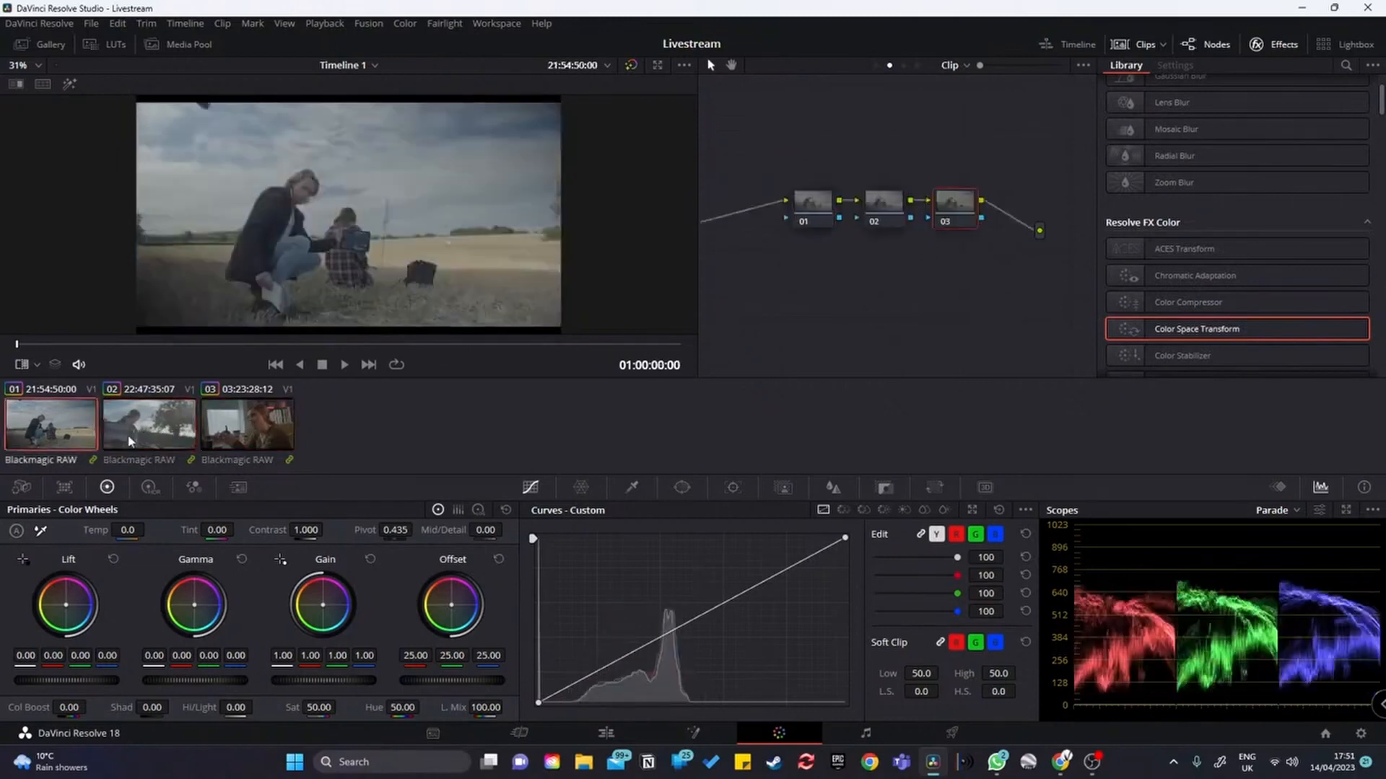
pyautogui.click(252, 437)
pyautogui.click(116, 430)
pyautogui.click(71, 433)
# Step: View the Timeline-level node graph and return to the Clip graph
pyautogui.click(965, 66)
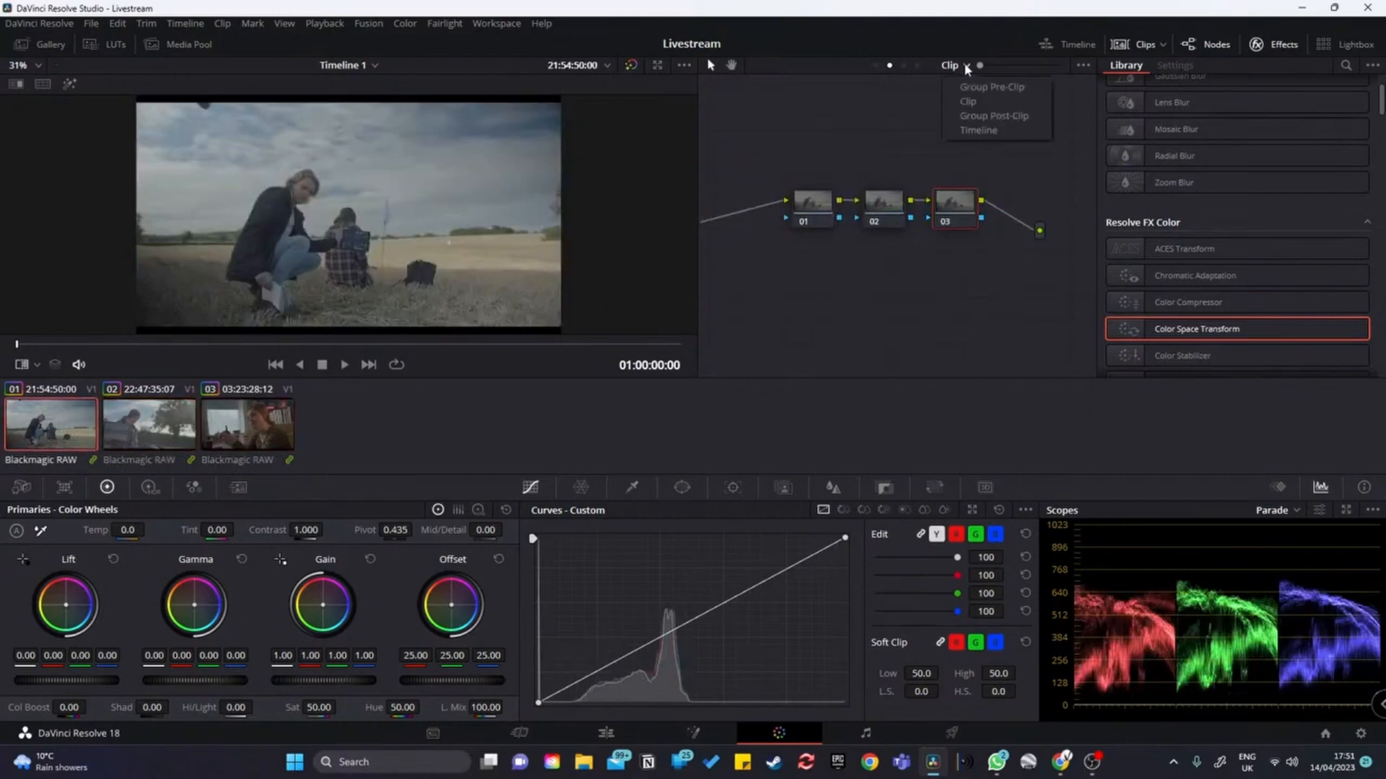
pyautogui.click(979, 130)
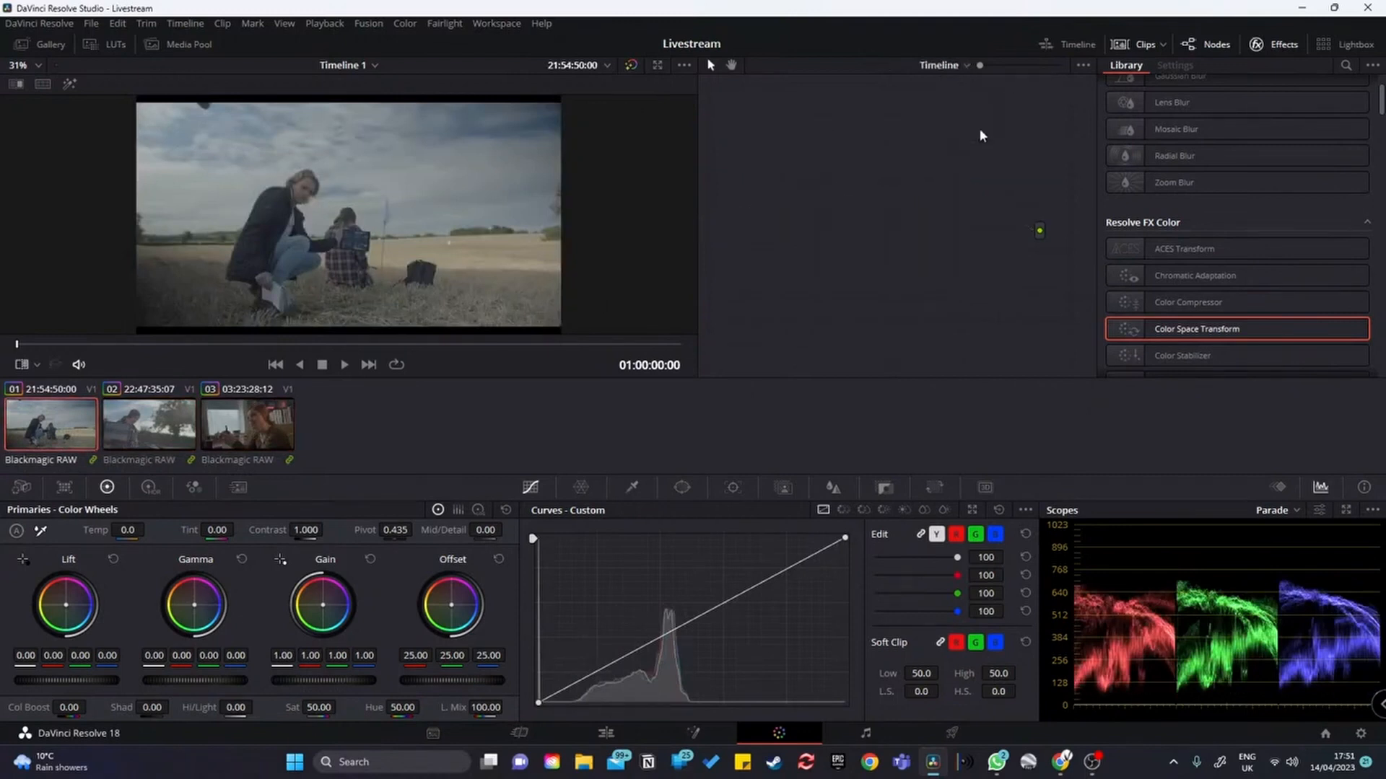
pyautogui.click(966, 67)
pyautogui.click(970, 103)
# Step: Label the first clip's three nodes Ex, con and Bal, and reposition them together in the Clip graph
pyautogui.click(817, 210)
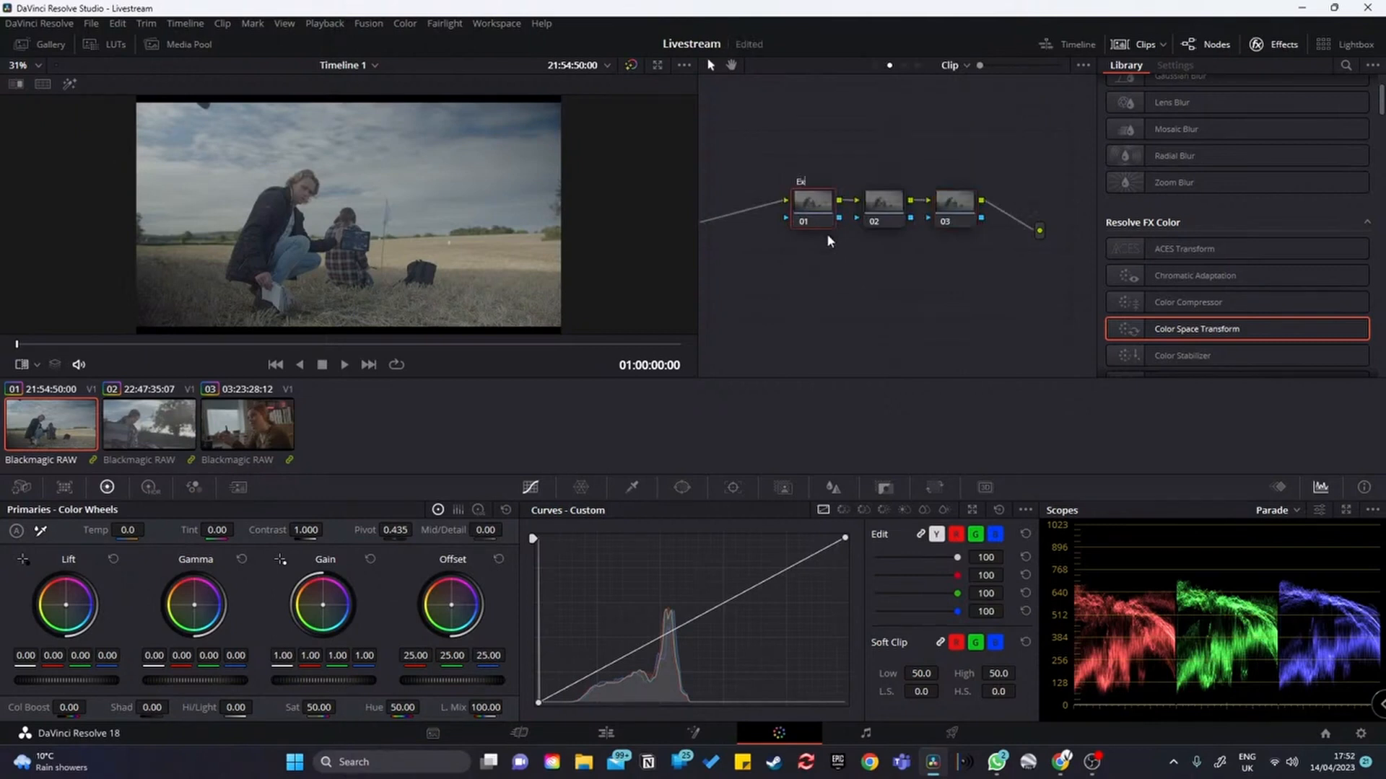
pyautogui.click(877, 210)
pyautogui.click(960, 214)
pyautogui.write('Bal')
pyautogui.moveTo(788, 156); pyautogui.dragTo(982, 198)
pyautogui.click(961, 258)
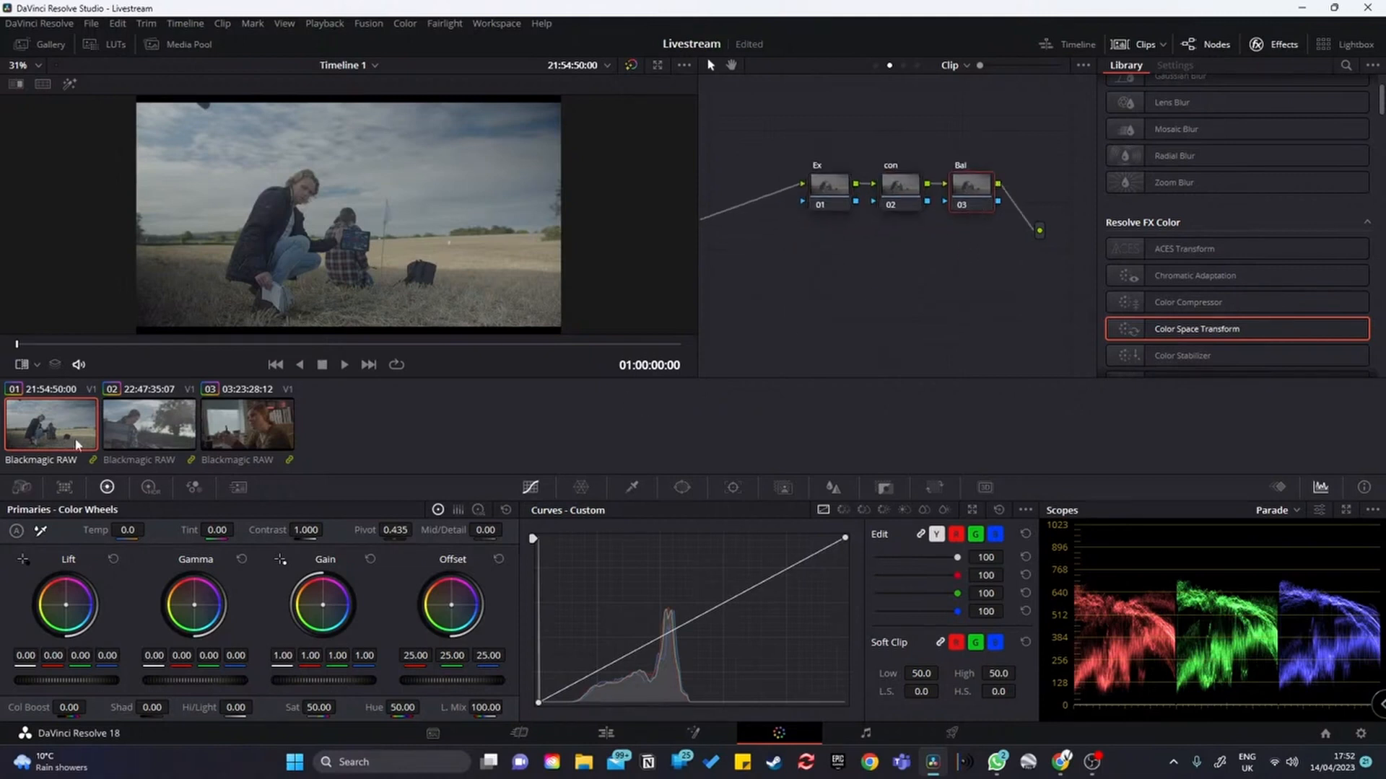
# Step: View the third clip, return to the first clip at 01:00:06:02 and select its Ex node
pyautogui.click(283, 431)
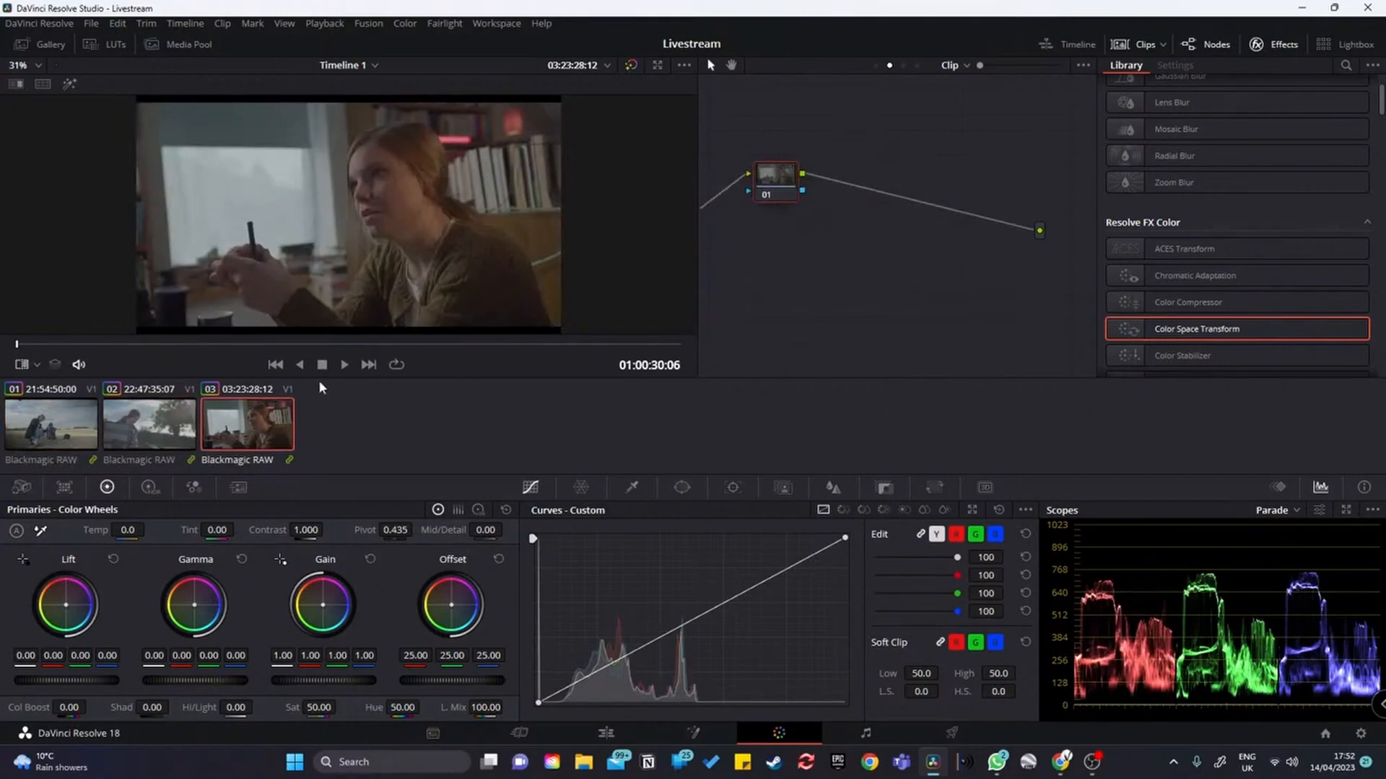
pyautogui.click(81, 435)
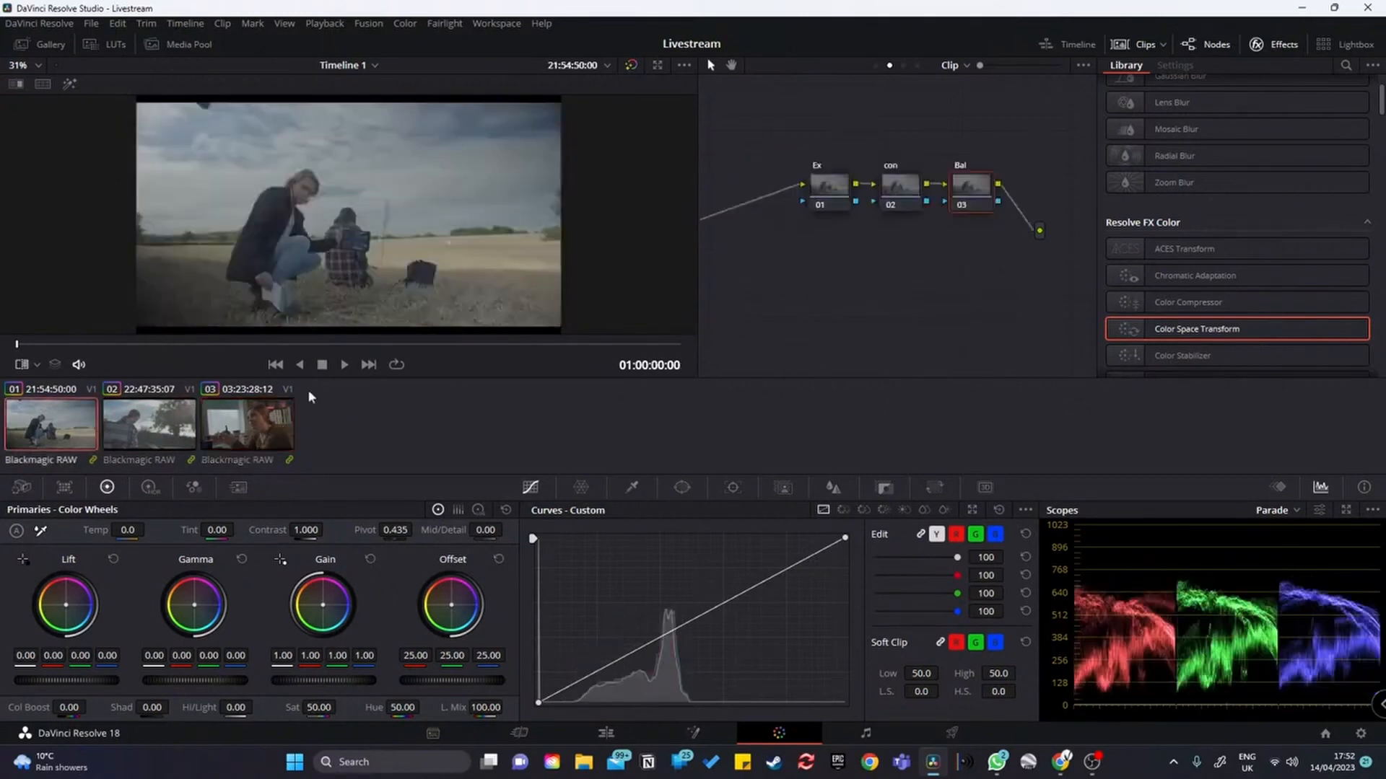
pyautogui.moveTo(225, 344); pyautogui.dragTo(327, 344)
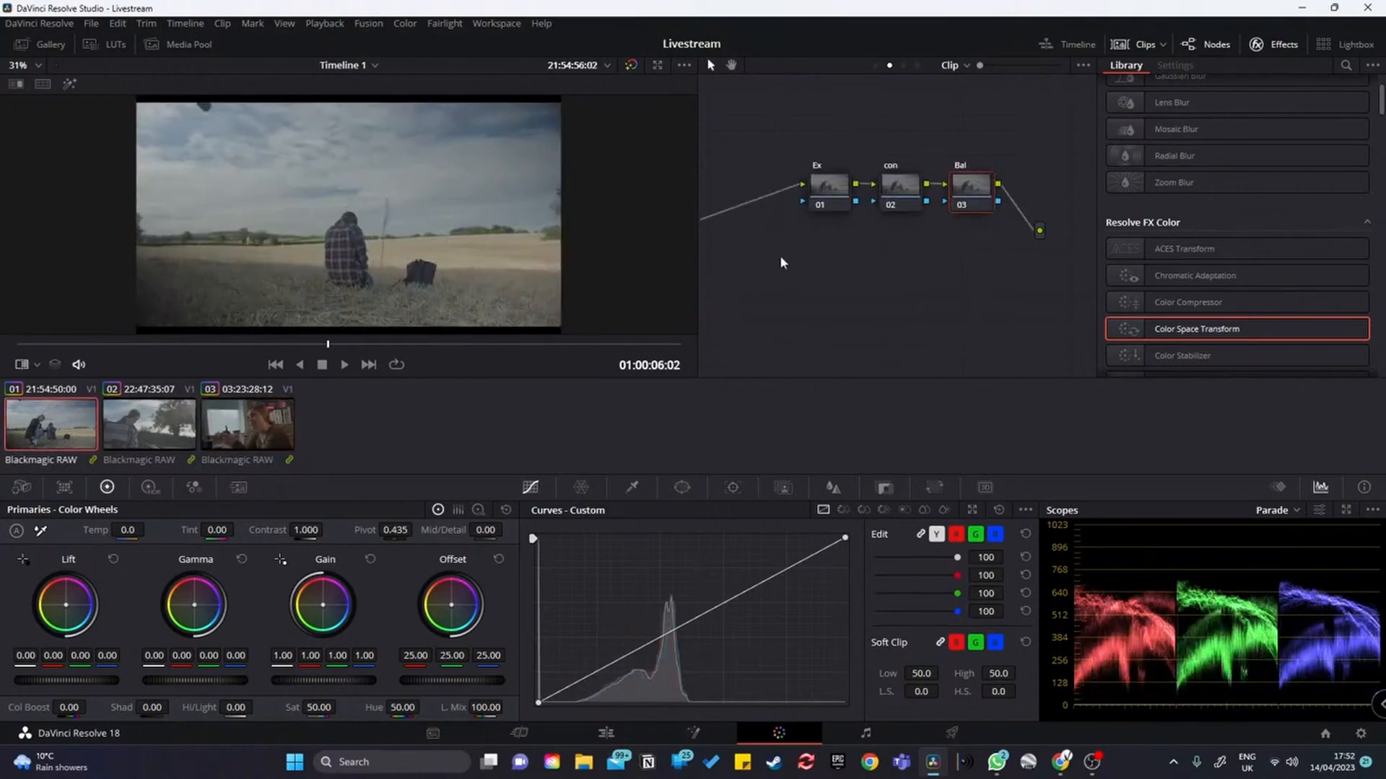
pyautogui.click(840, 199)
# Step: Add a node to the Timeline-level graph and place it midway along the connection to the output
pyautogui.click(968, 68)
pyautogui.click(976, 131)
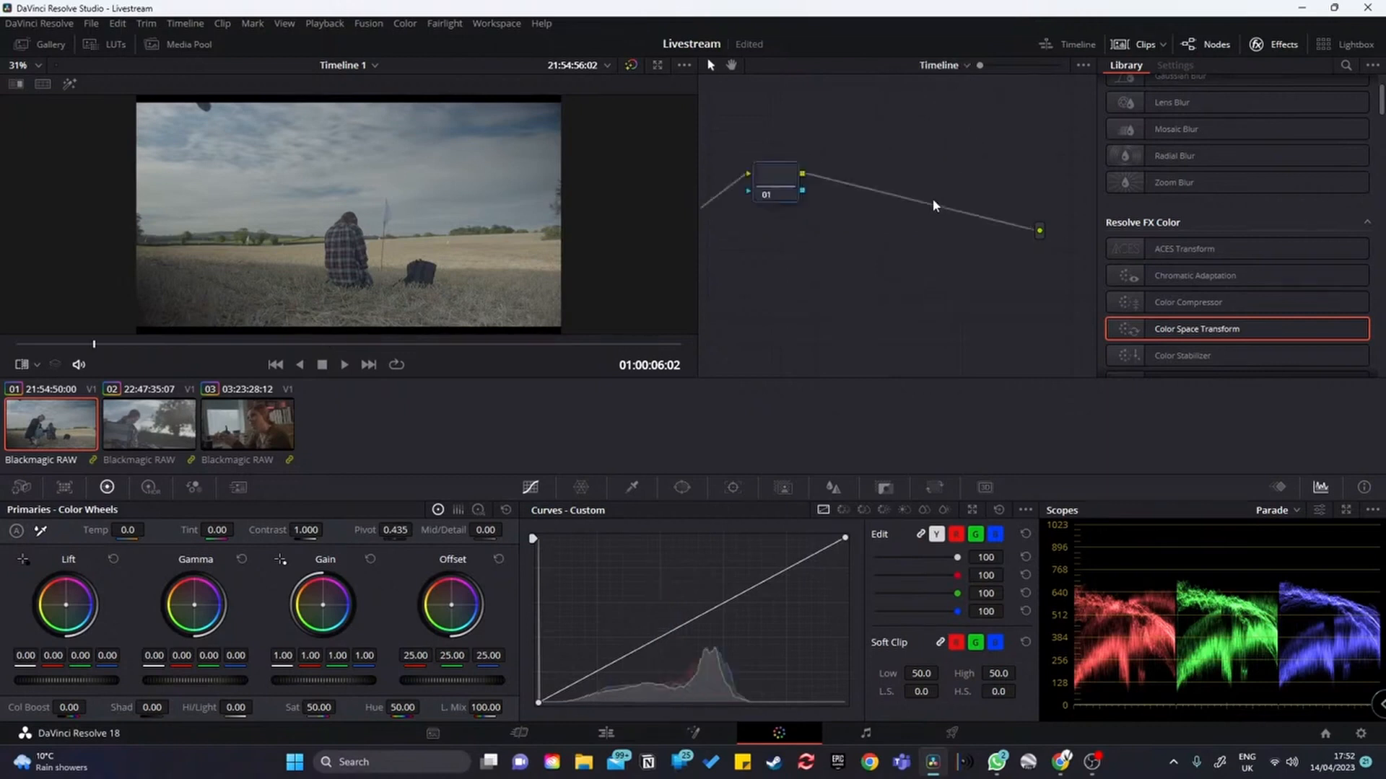
pyautogui.moveTo(784, 179); pyautogui.dragTo(905, 206)
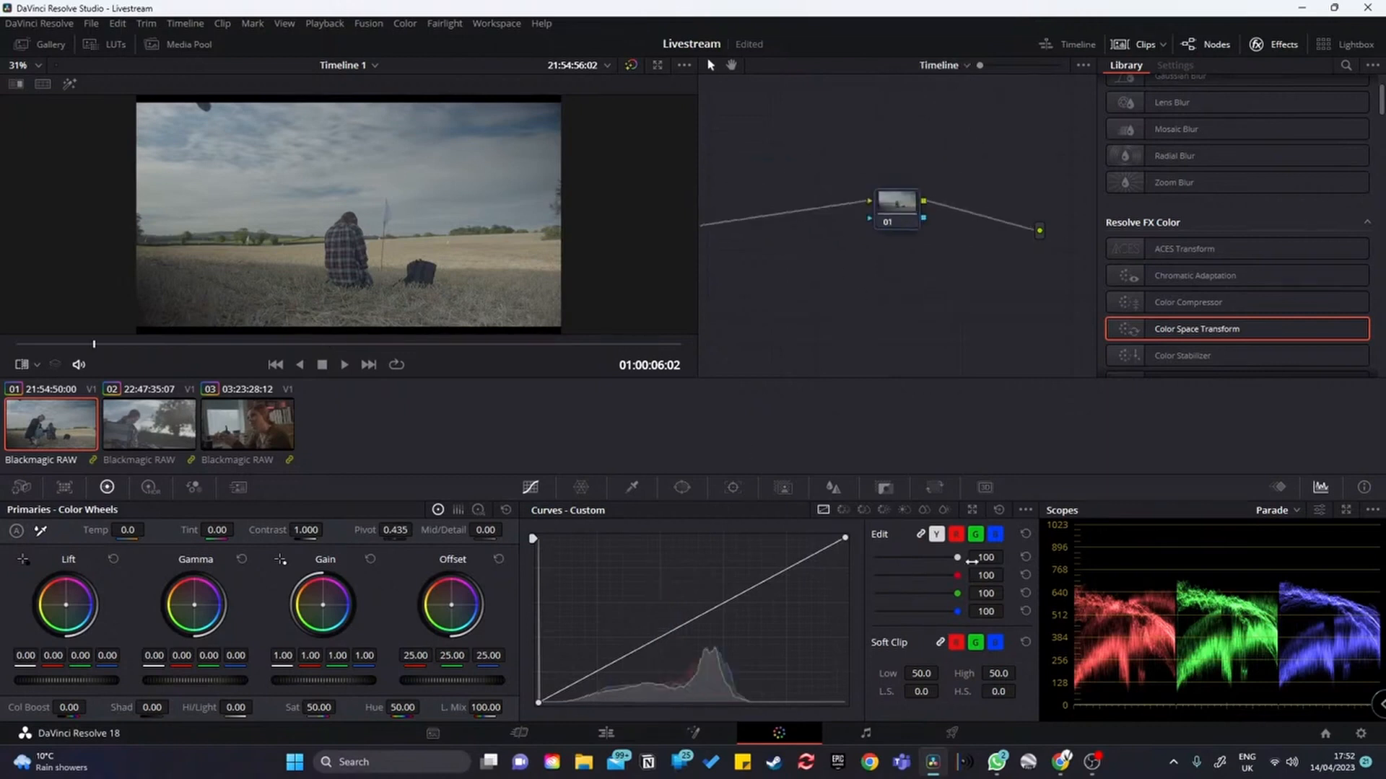
# Step: Unlink the custom curve channels and shape the blue curve with midtone and highlight anchor points and slightly lifted shadows
pyautogui.click(921, 534)
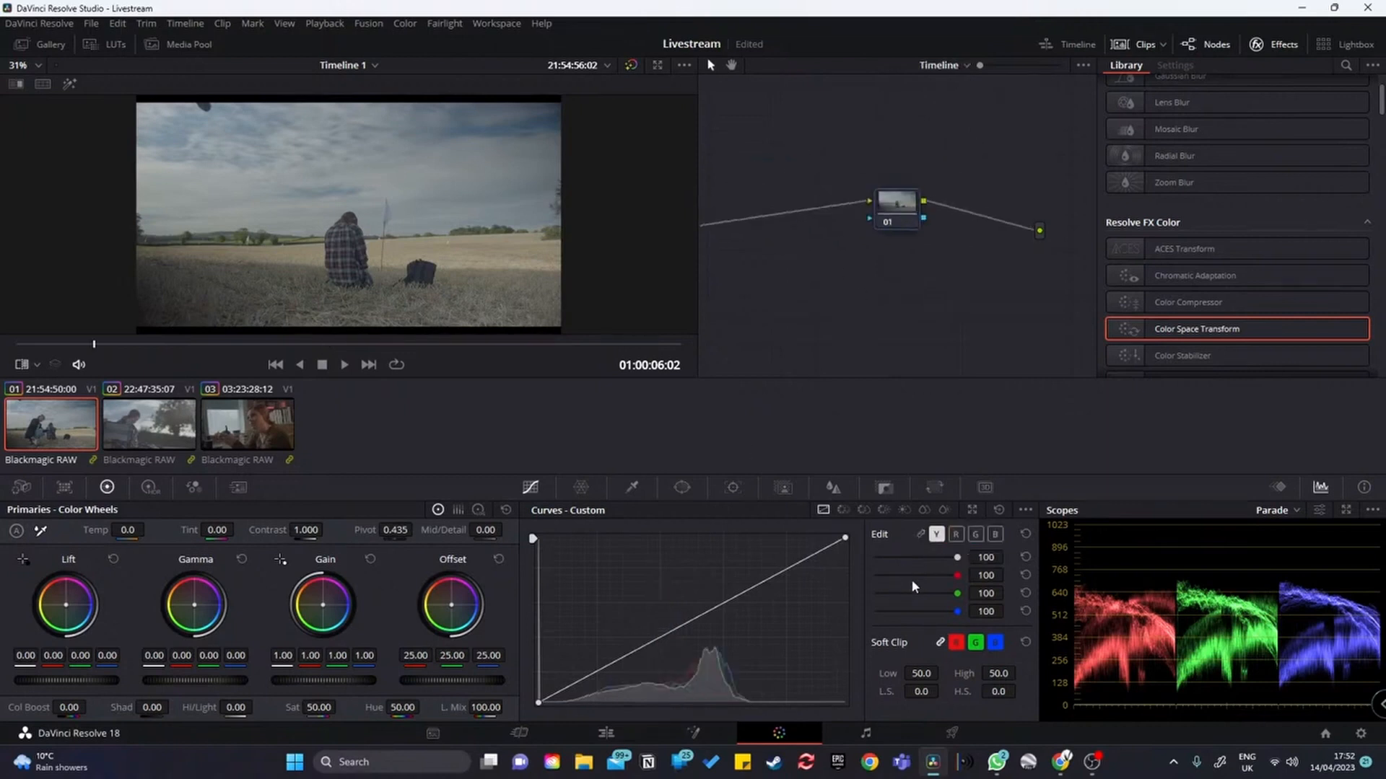
pyautogui.click(995, 534)
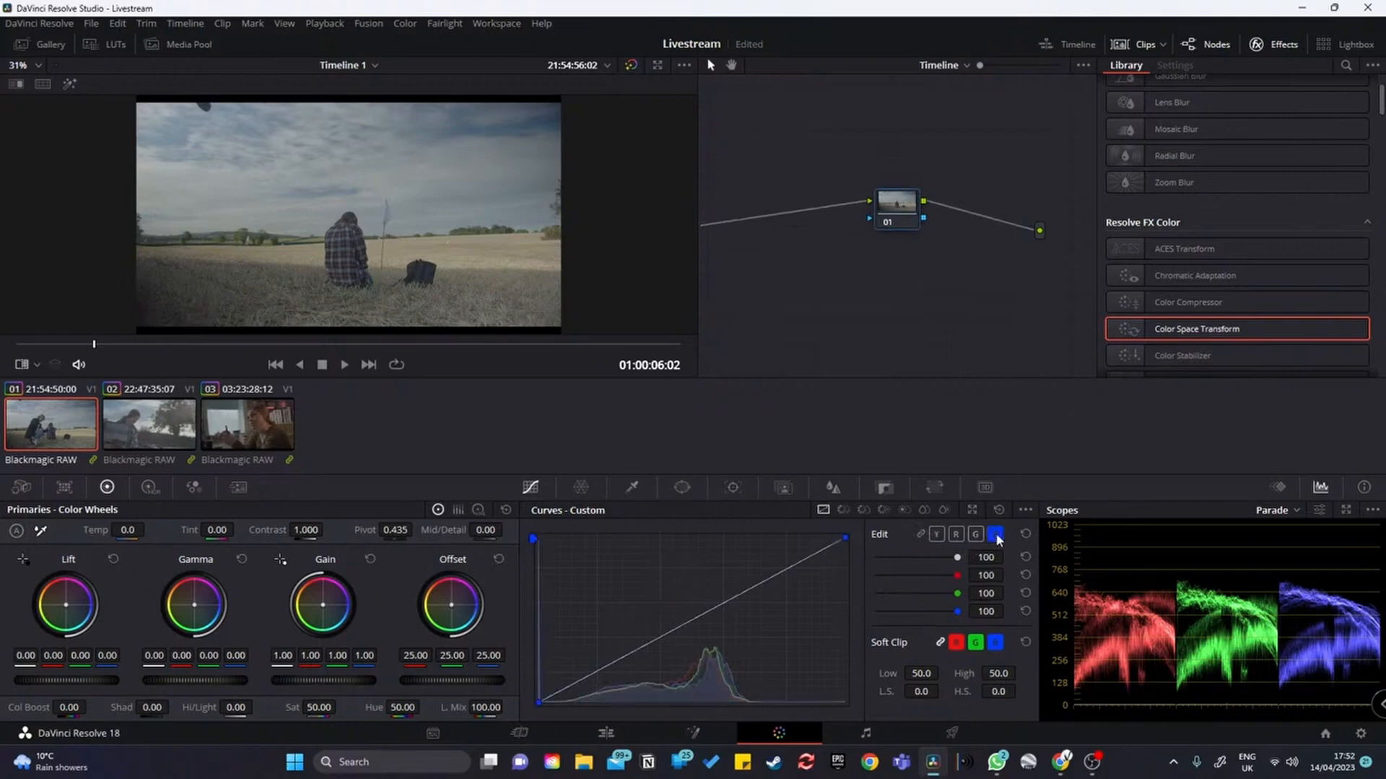
pyautogui.click(634, 650)
pyautogui.click(716, 606)
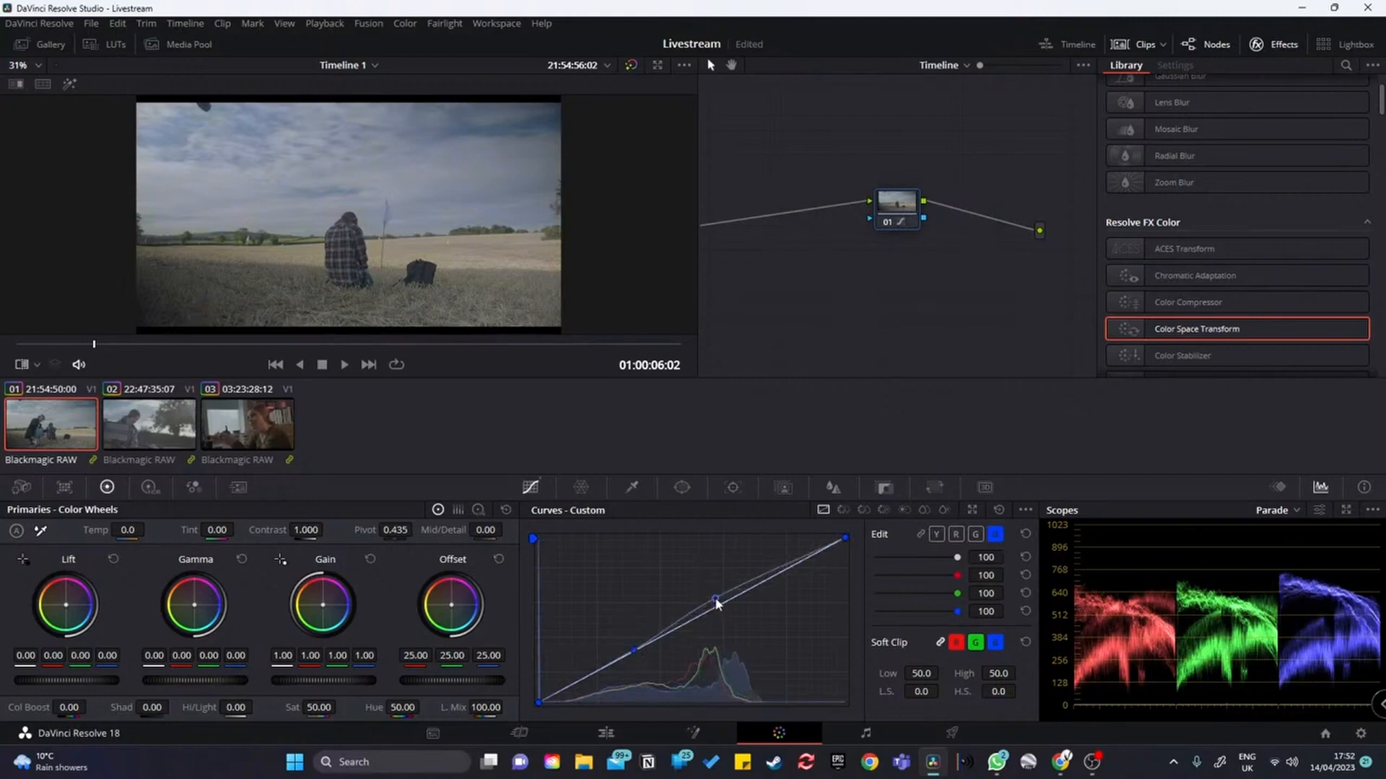
pyautogui.click(580, 675)
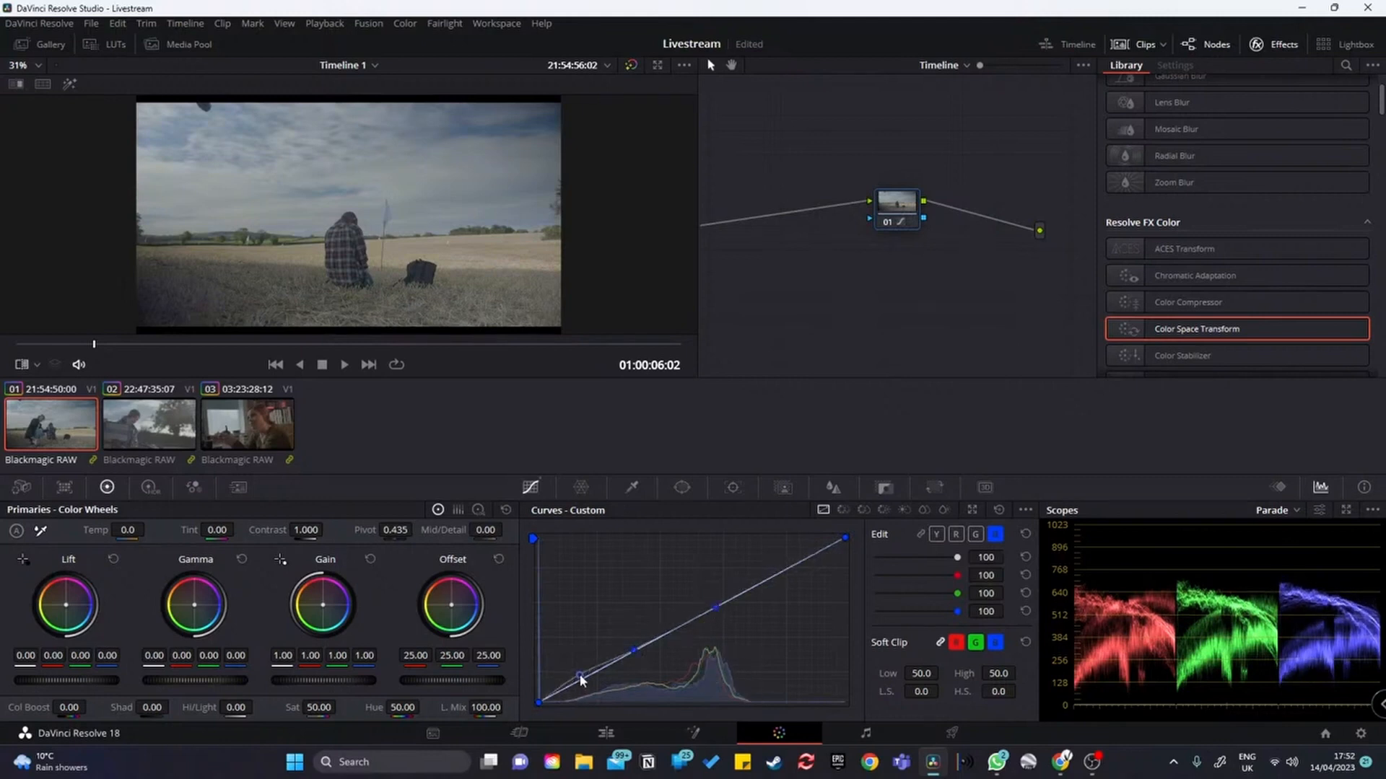
# Step: Shape the Timeline node's red curve with a lower-midtone anchor point and a slightly raised highlight point
pyautogui.click(955, 535)
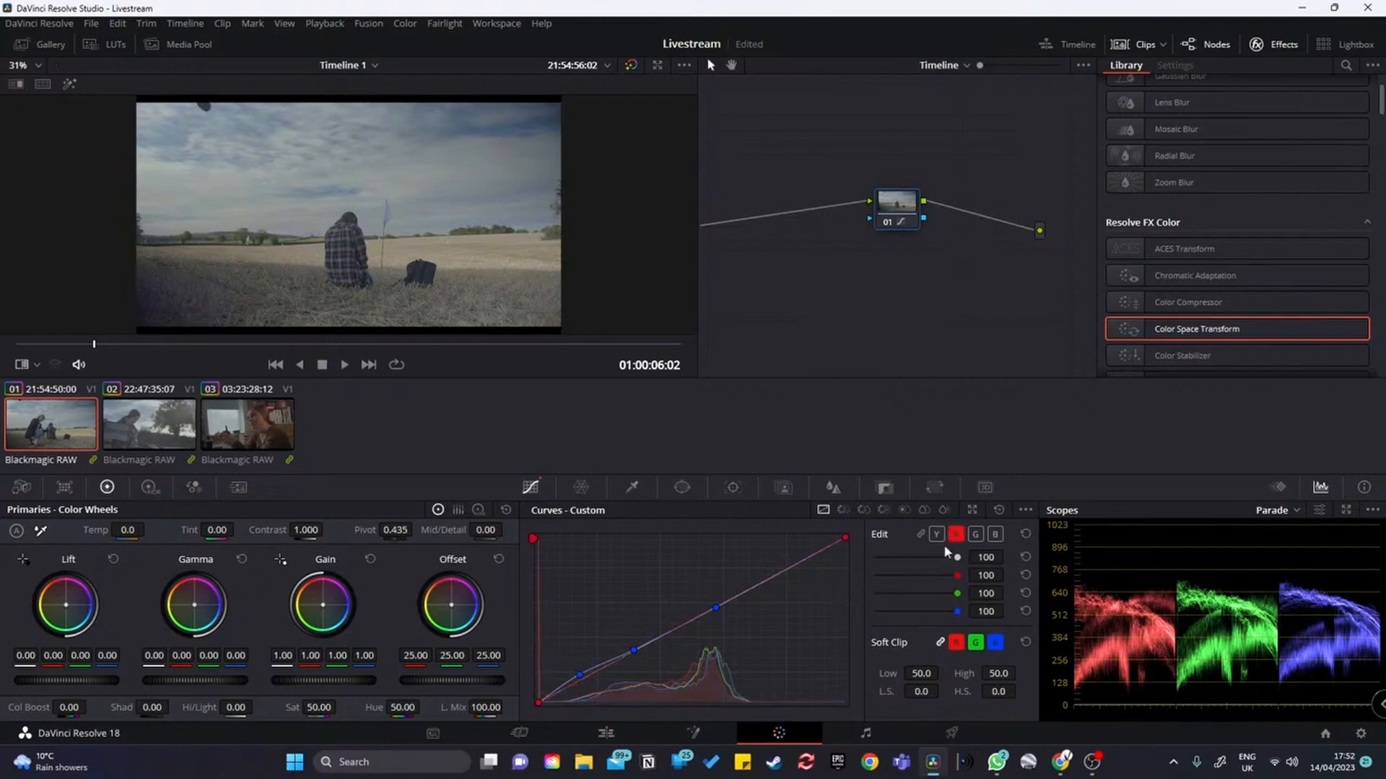
pyautogui.click(627, 651)
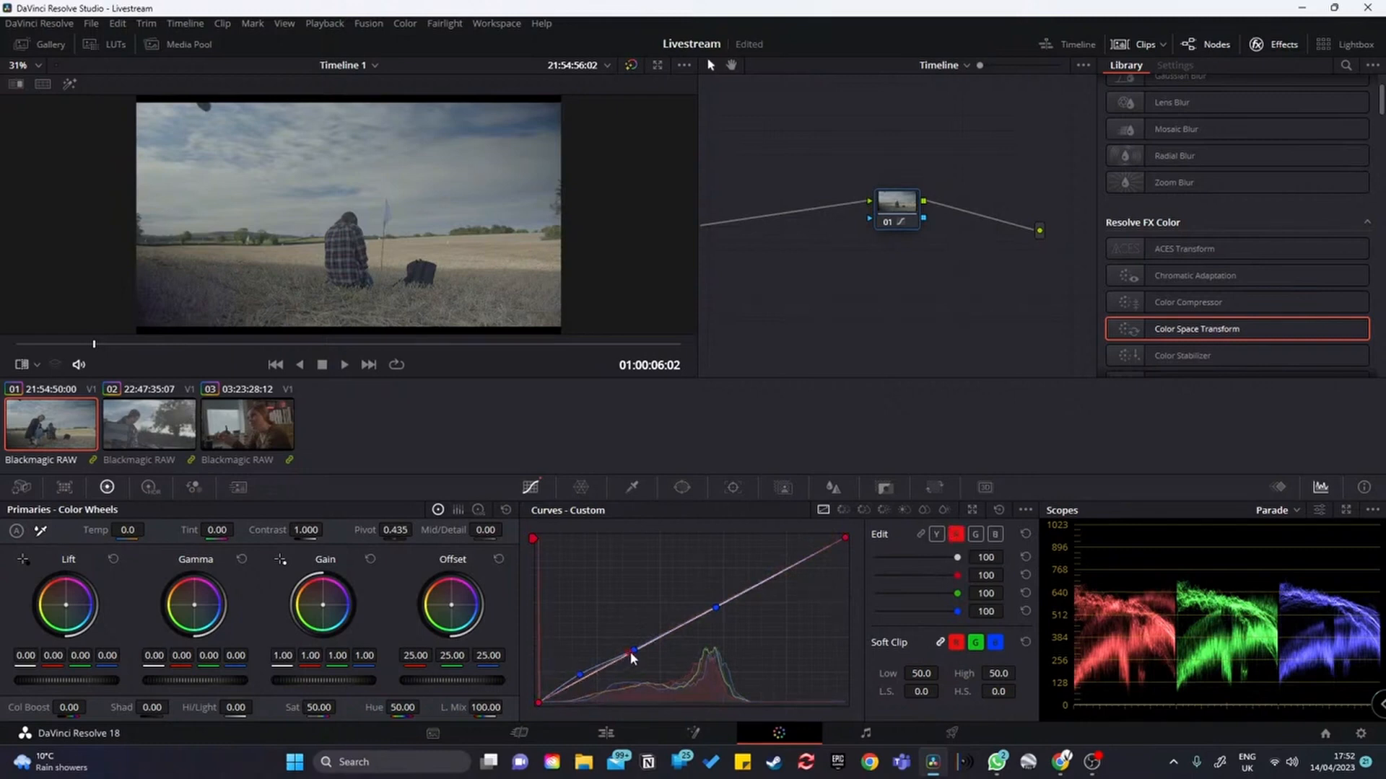
pyautogui.click(729, 596)
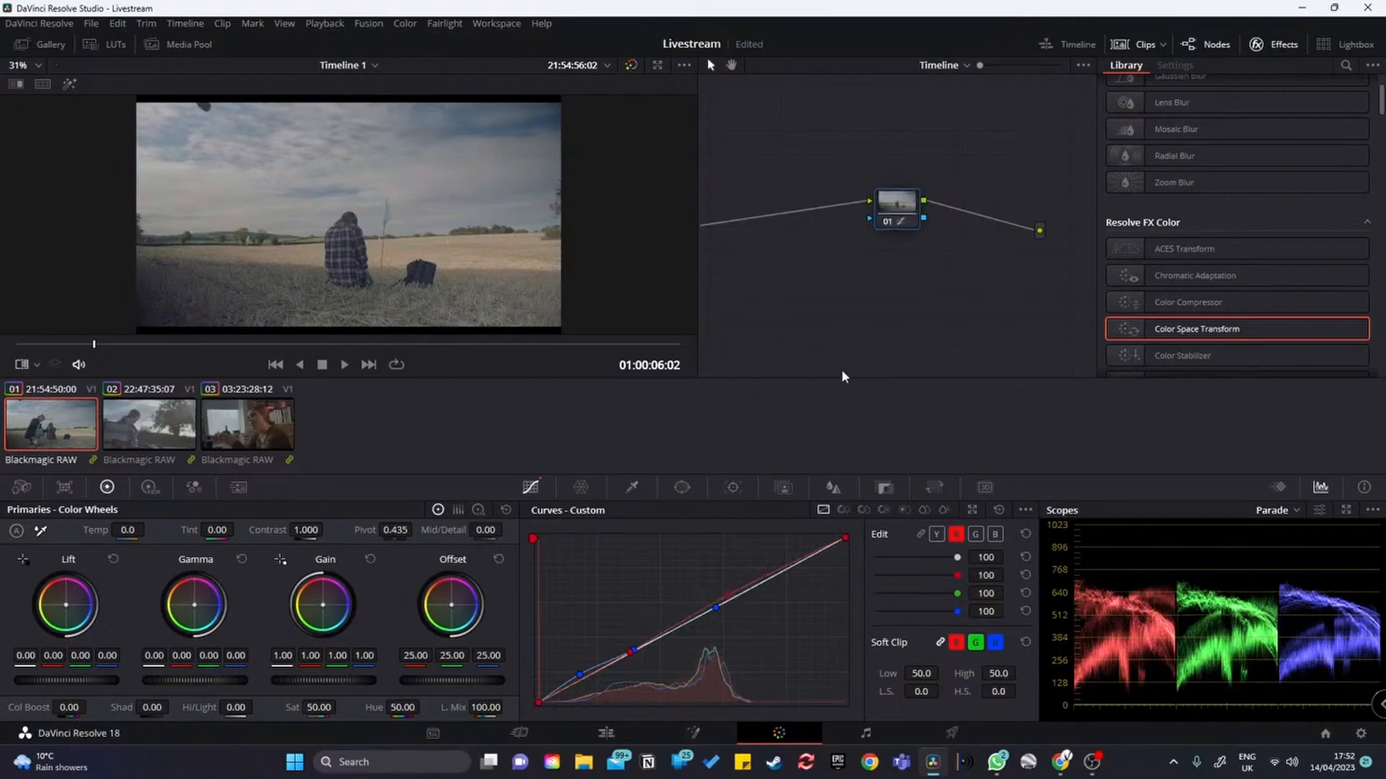
# Step: View the Timeline-level curve grade on the second and third clips and return to the first clip
pyautogui.click(166, 435)
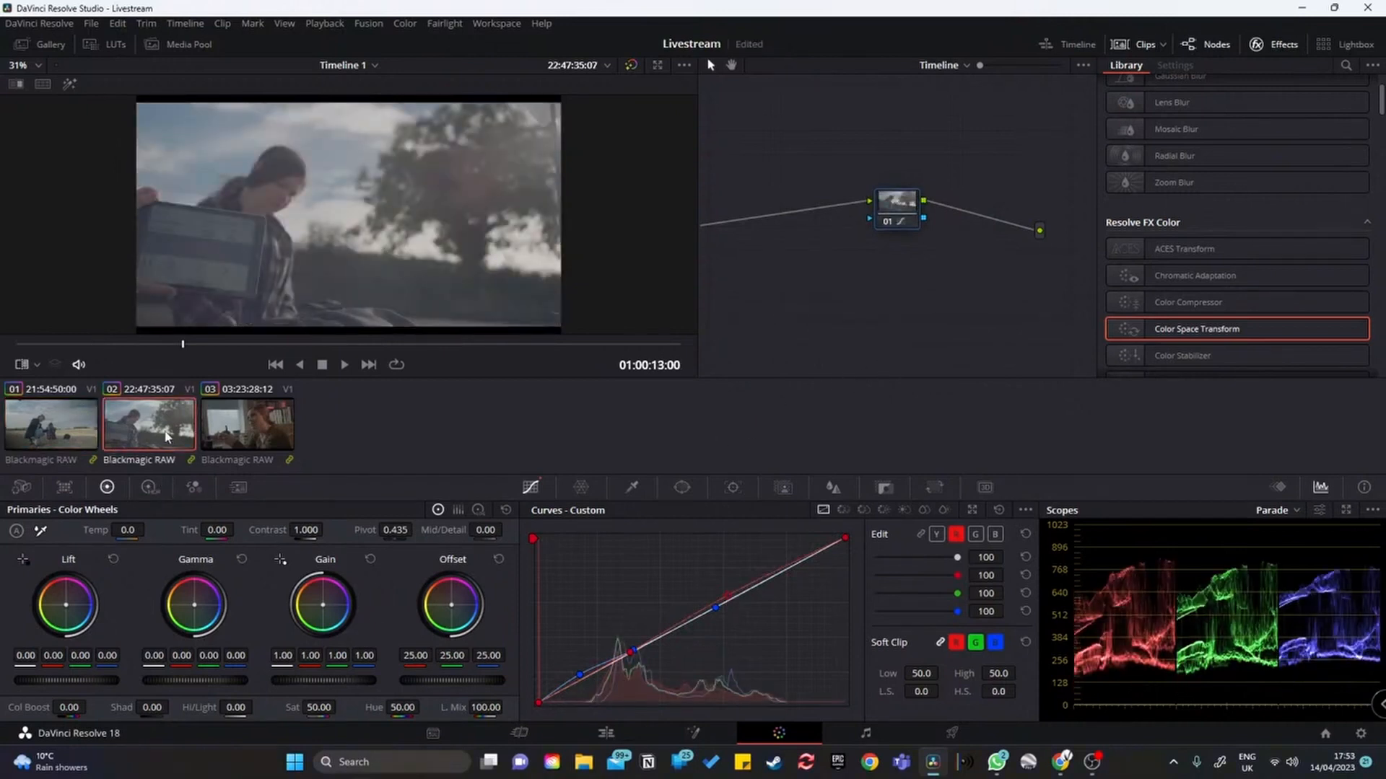
pyautogui.keyDown('ctrl'); pyautogui.click(226, 425); pyautogui.keyUp('ctrl')
pyautogui.click(21, 433)
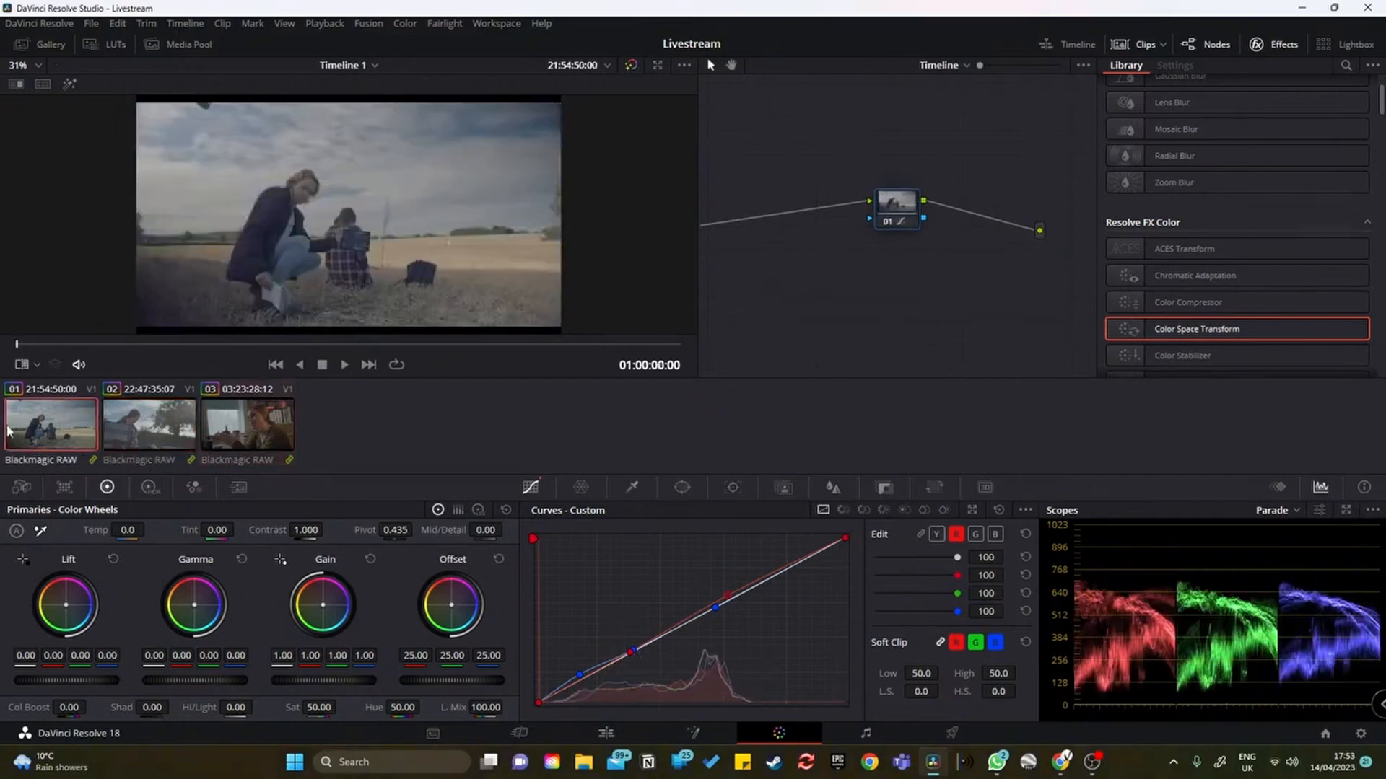
# Step: In the first clip's Clip graph, set the Ex node's Gamma to -0.02 and Gain to 1.03, and select the Bal node
pyautogui.click(940, 65)
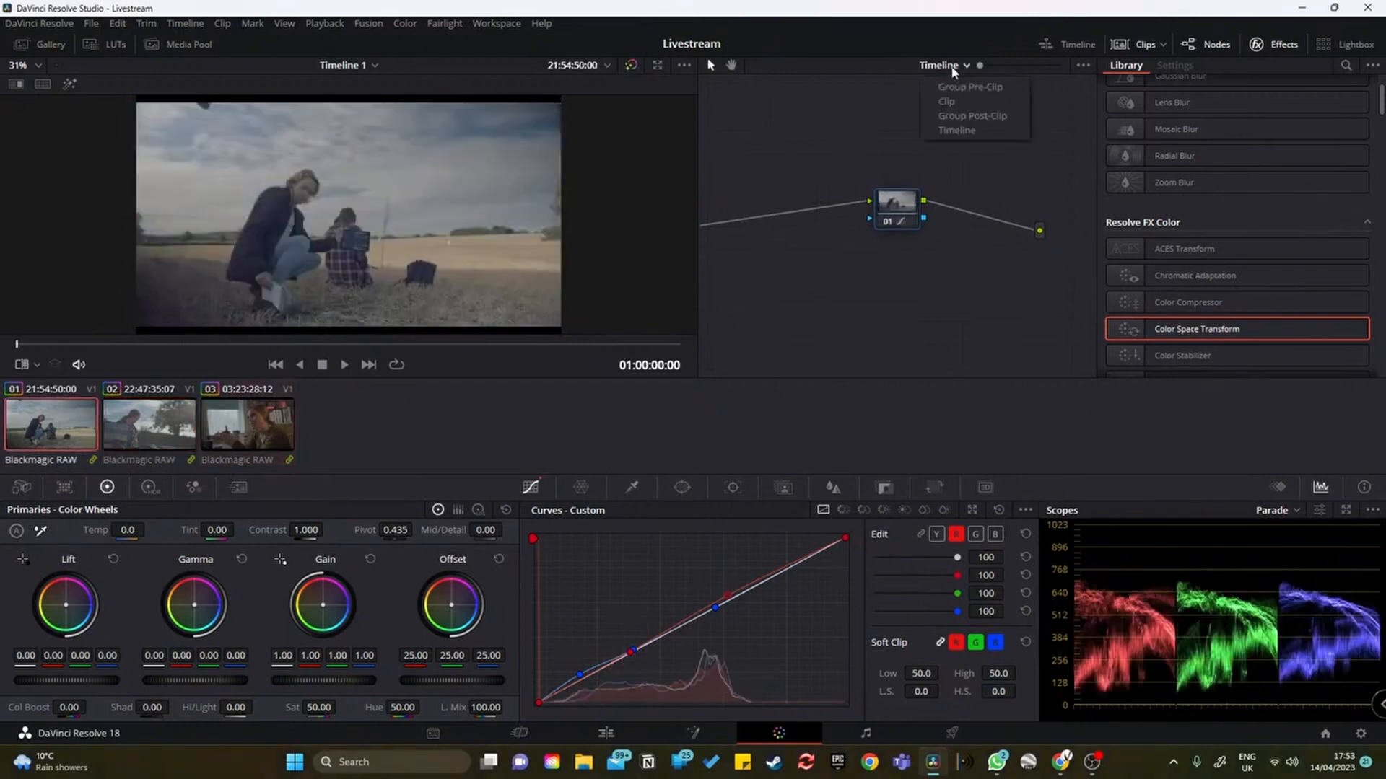
pyautogui.click(967, 106)
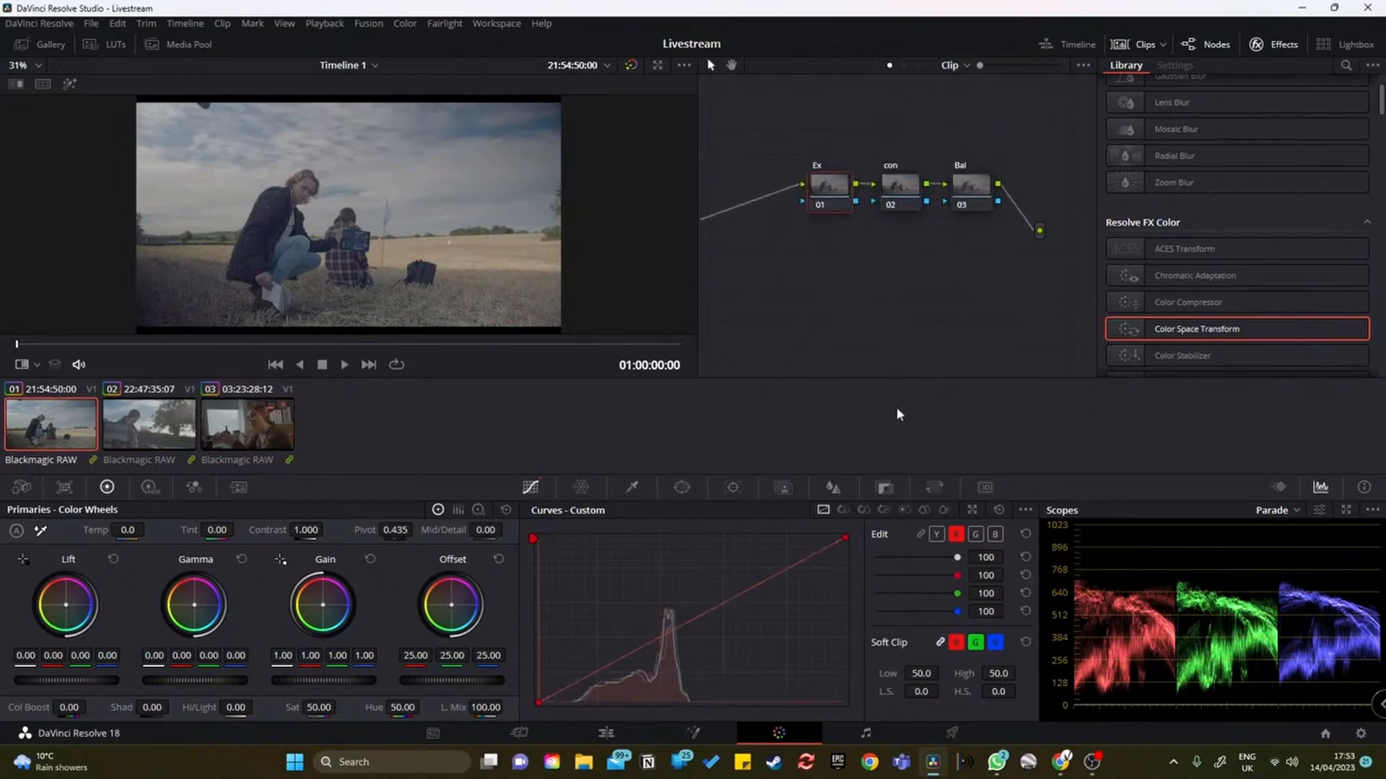
pyautogui.press('space')
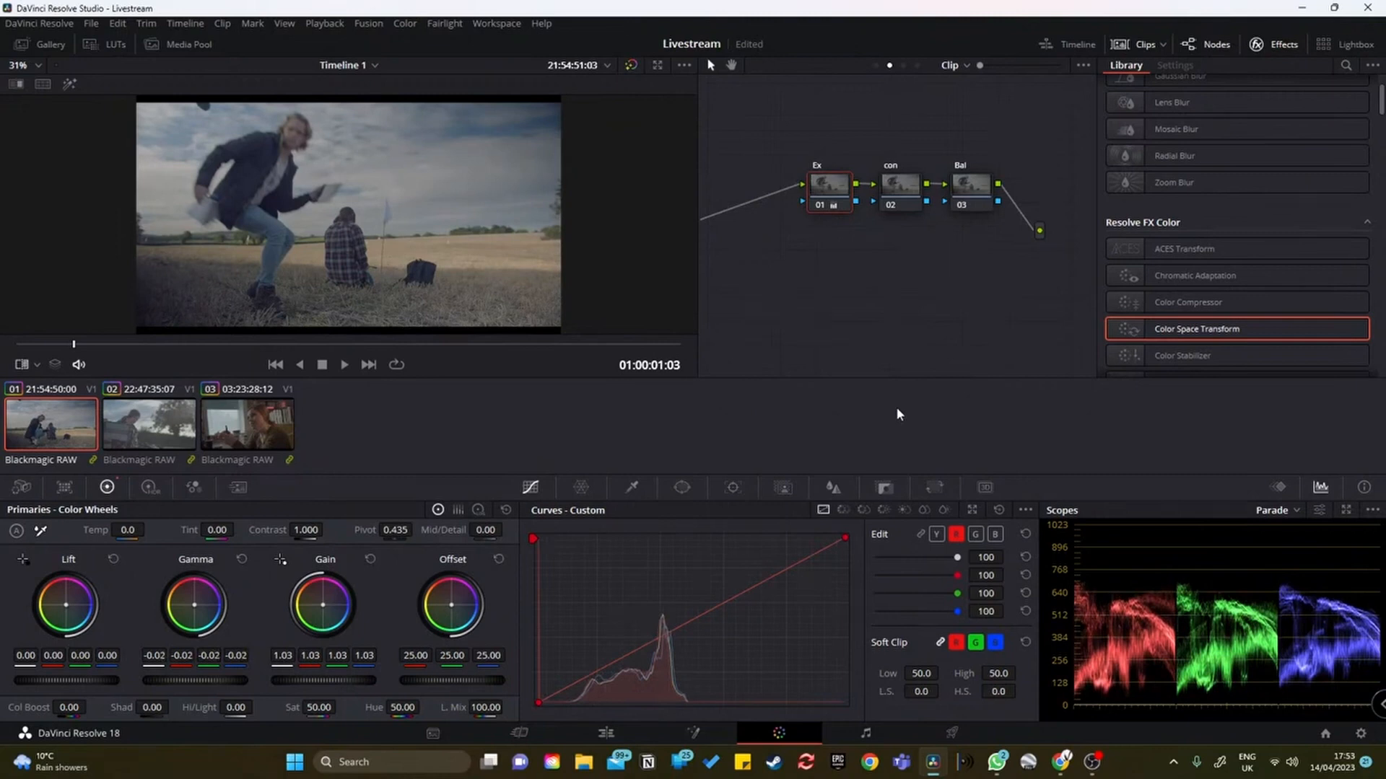
pyautogui.click(906, 190)
pyautogui.click(987, 192)
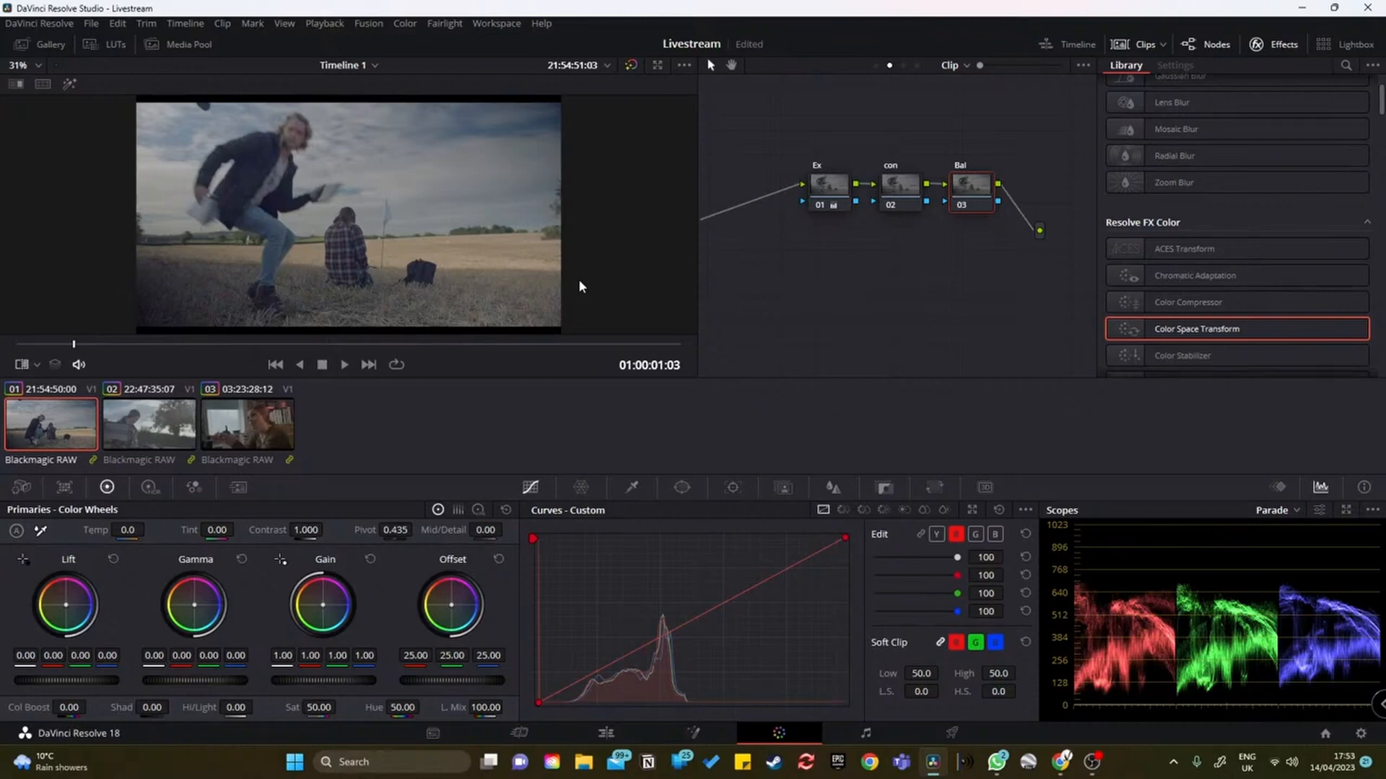
# Step: Check the images and Clip graphs of all three clips against each other, ending on the first clip
pyautogui.click(167, 421)
pyautogui.click(221, 431)
pyautogui.click(140, 435)
pyautogui.click(66, 434)
pyautogui.click(118, 426)
pyautogui.click(205, 433)
pyautogui.click(137, 433)
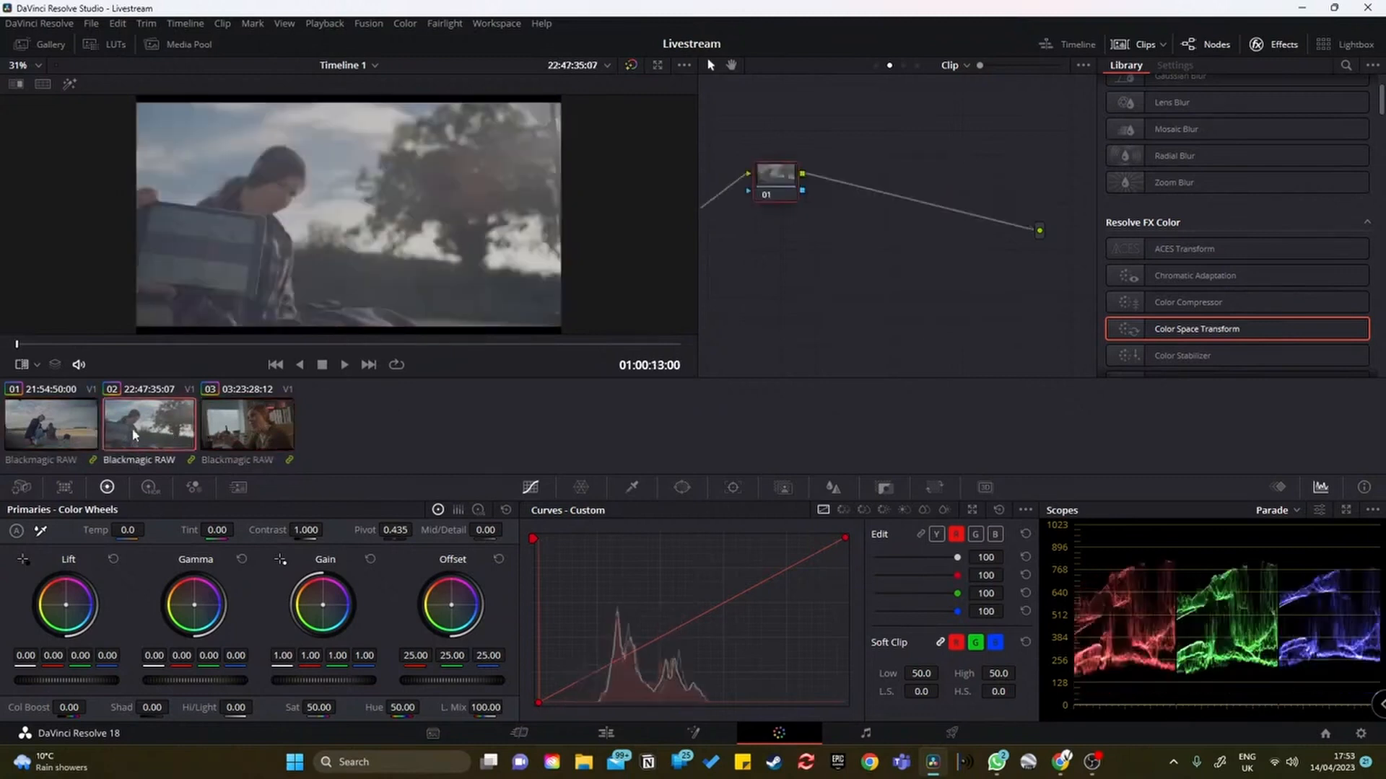
pyautogui.click(76, 431)
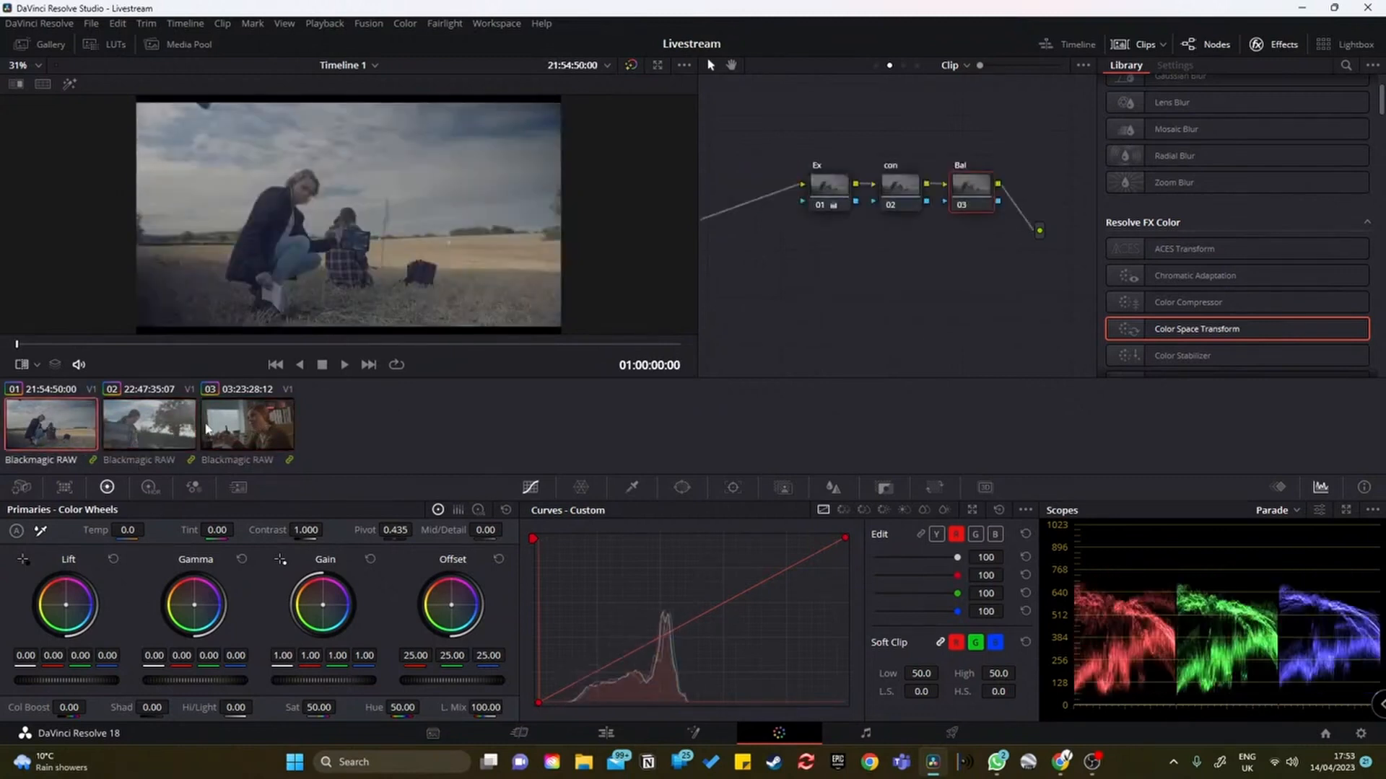